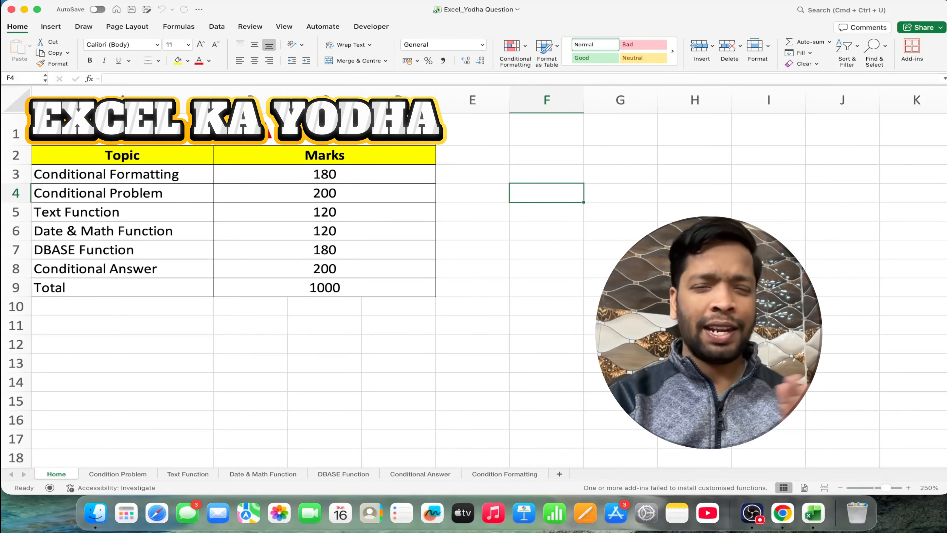
Switch to the Condition Formatting sheet with the sales data and the list of highlighting tasks
click(506, 473)
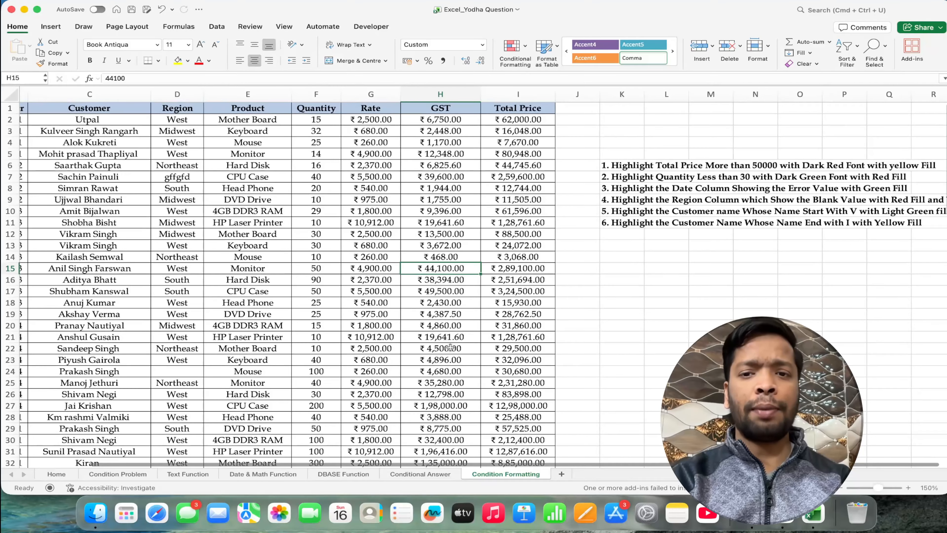
scroll(450, 347, right, 3)
scroll(450, 348, right, 2)
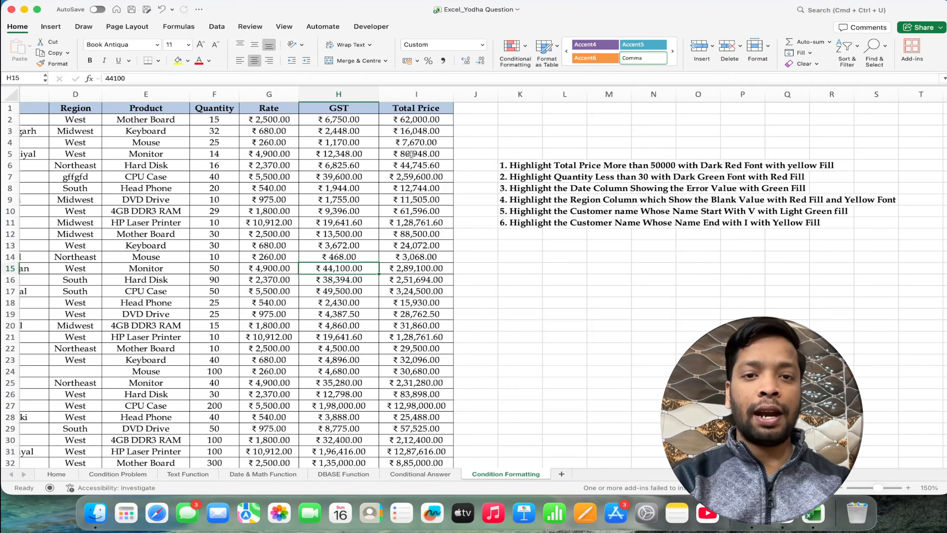
Start a Greater Than highlight rule with the value 50000 for all Total Price values from I2 down
click(423, 118)
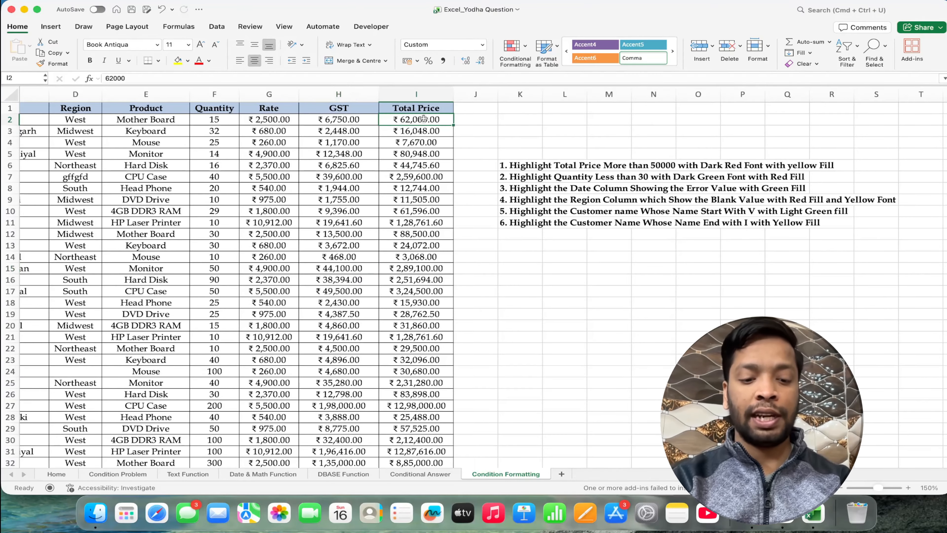
key(ctrl+shift+Down)
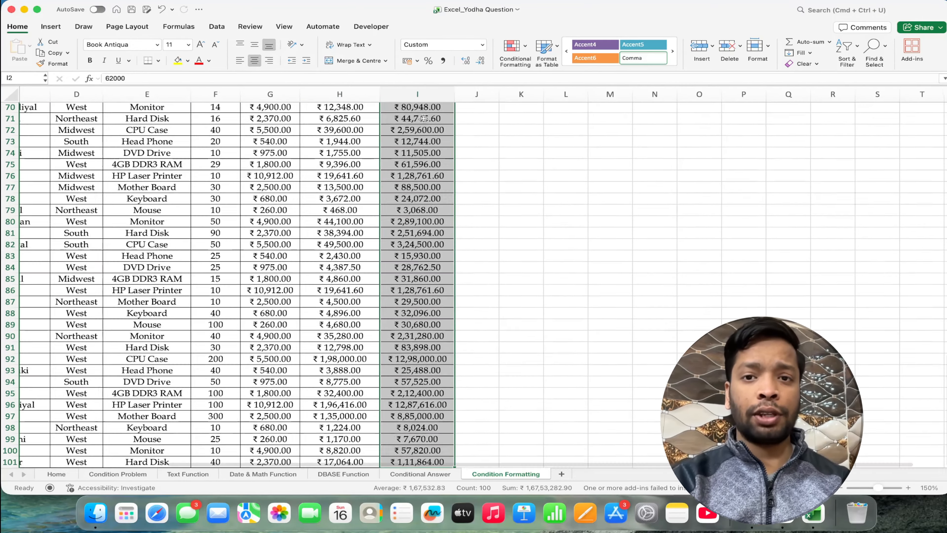
scroll(424, 118, up, 20)
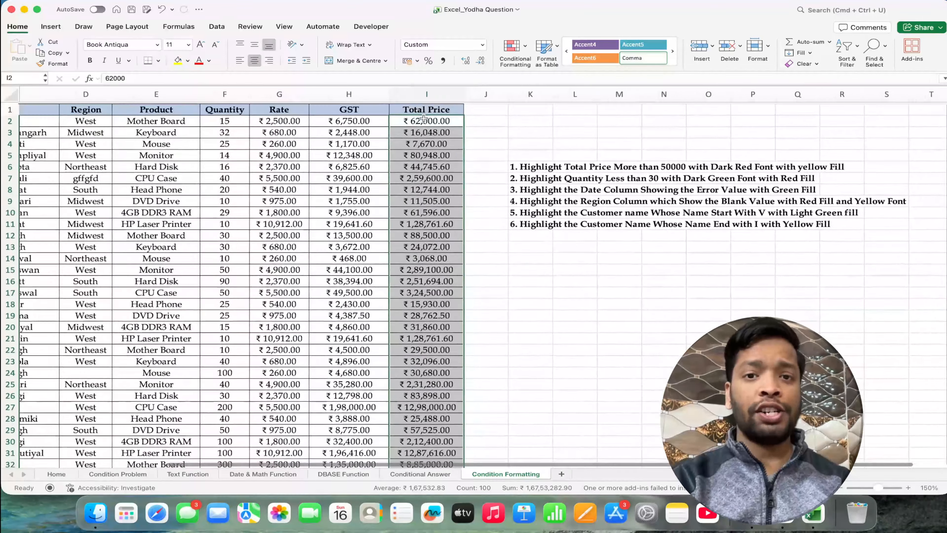
click(516, 52)
mouse_move(548, 64)
click(672, 63)
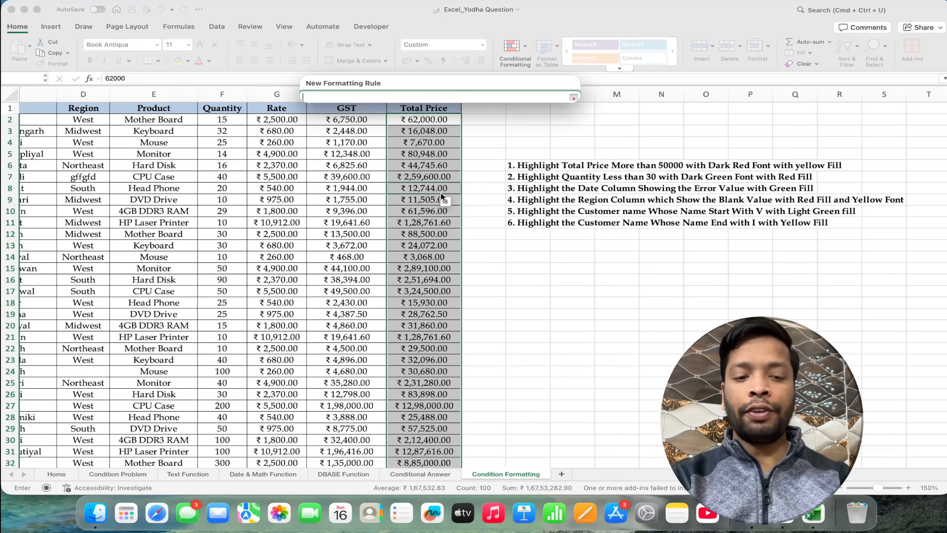
text(50)
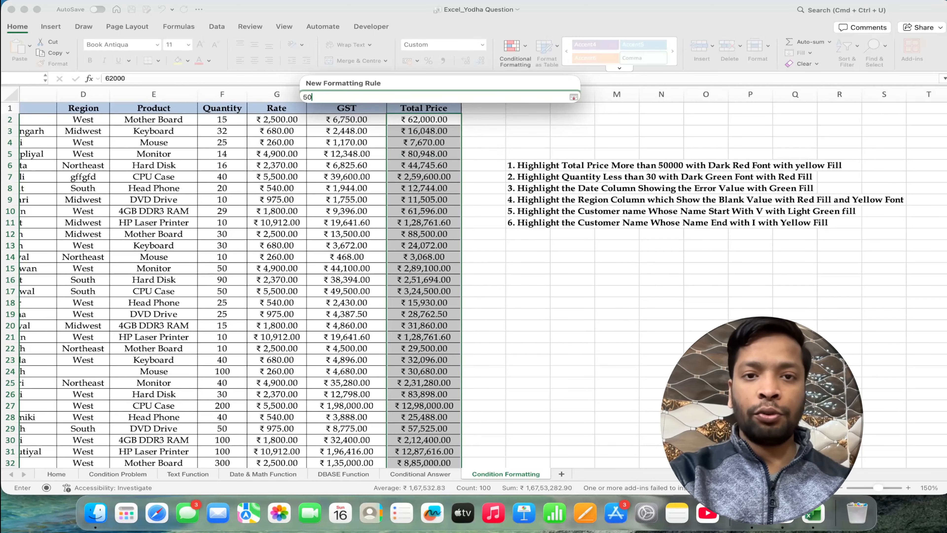
text(000)
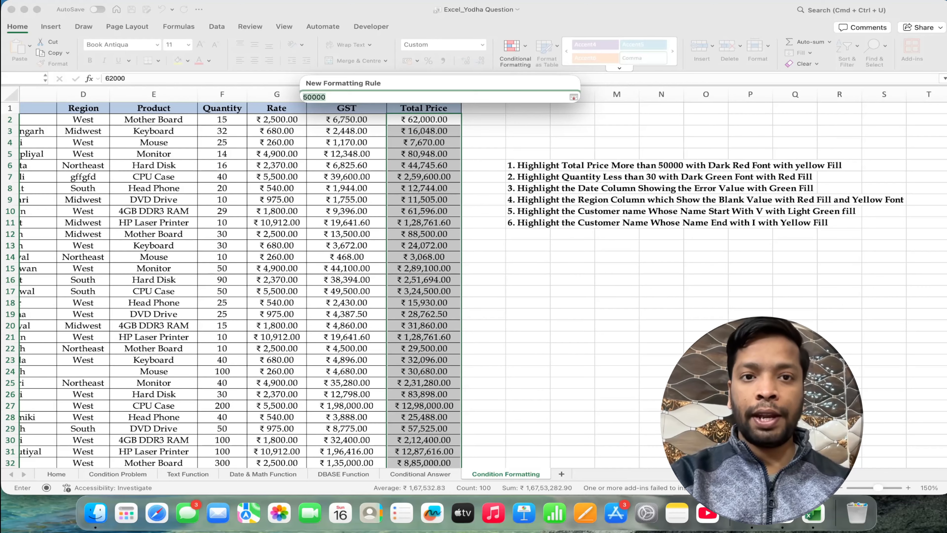
key(Return)
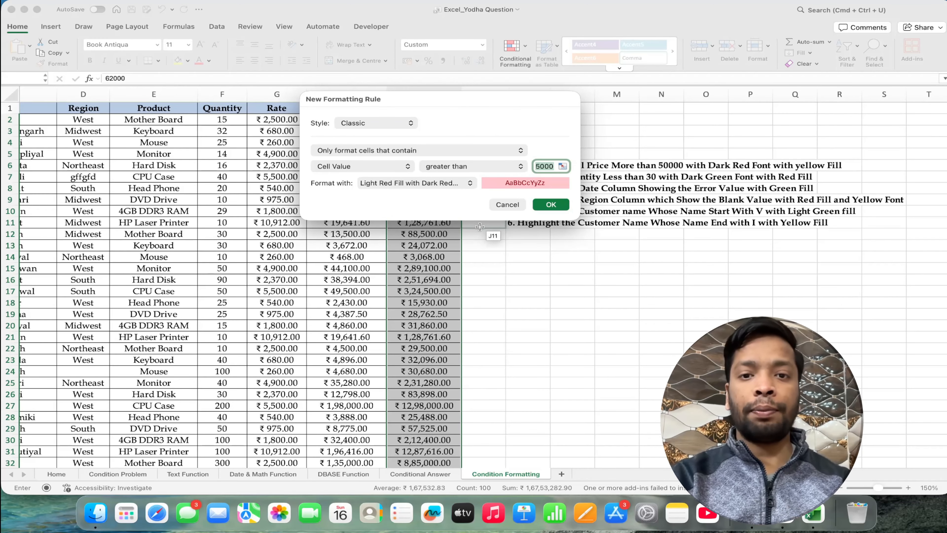
Choose a customised format for the Total Price rule and set its font to bold in standard red
click(462, 184)
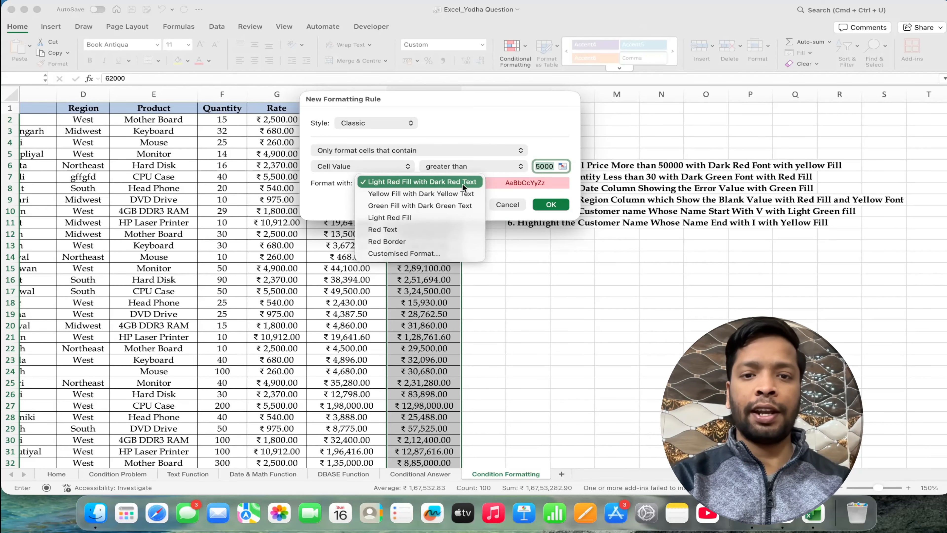
click(415, 253)
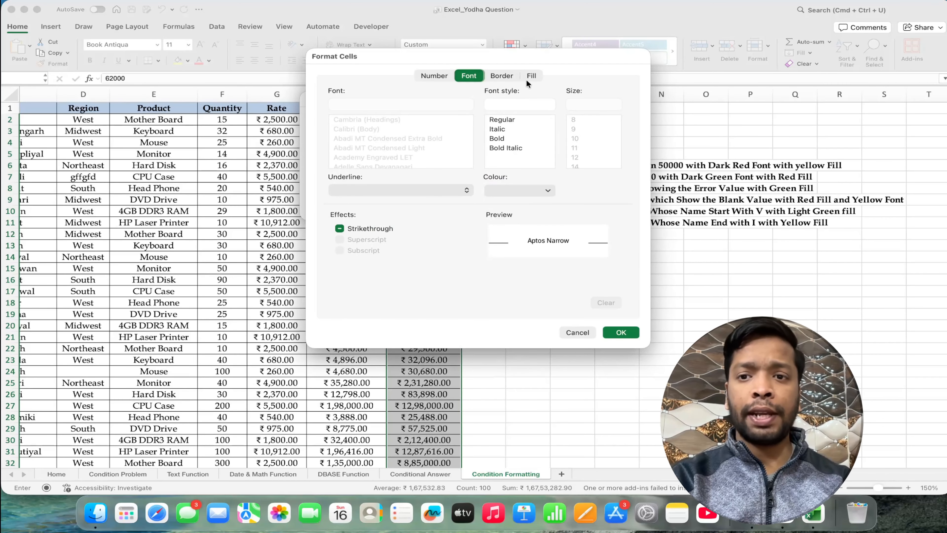
click(497, 139)
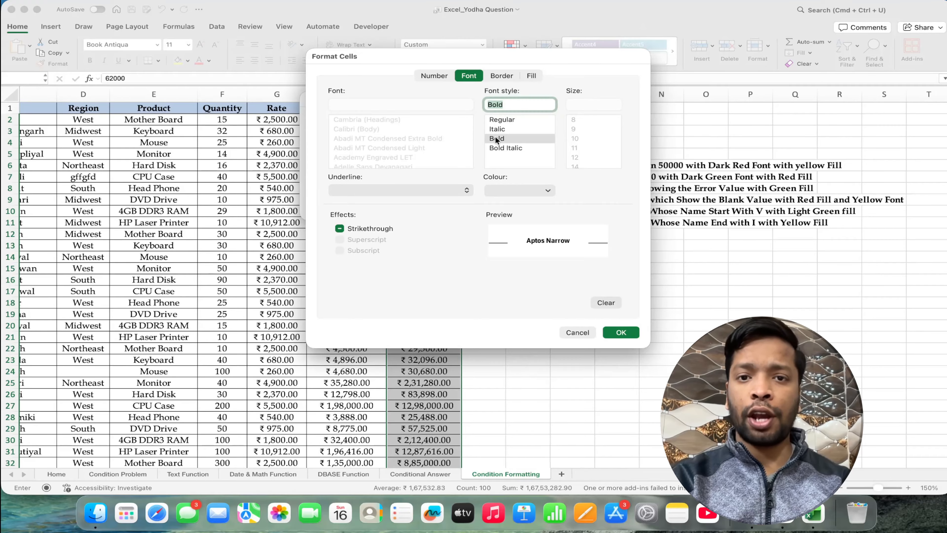
click(522, 190)
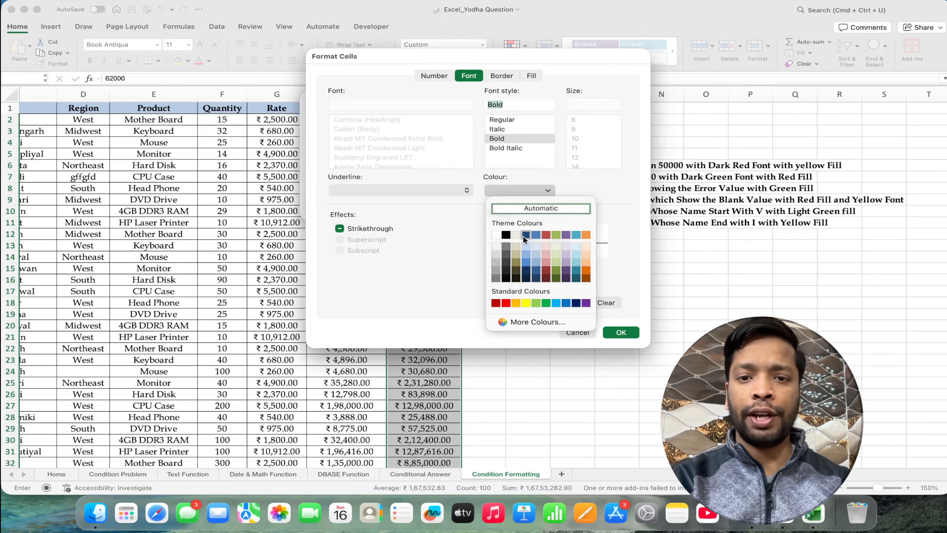
click(507, 303)
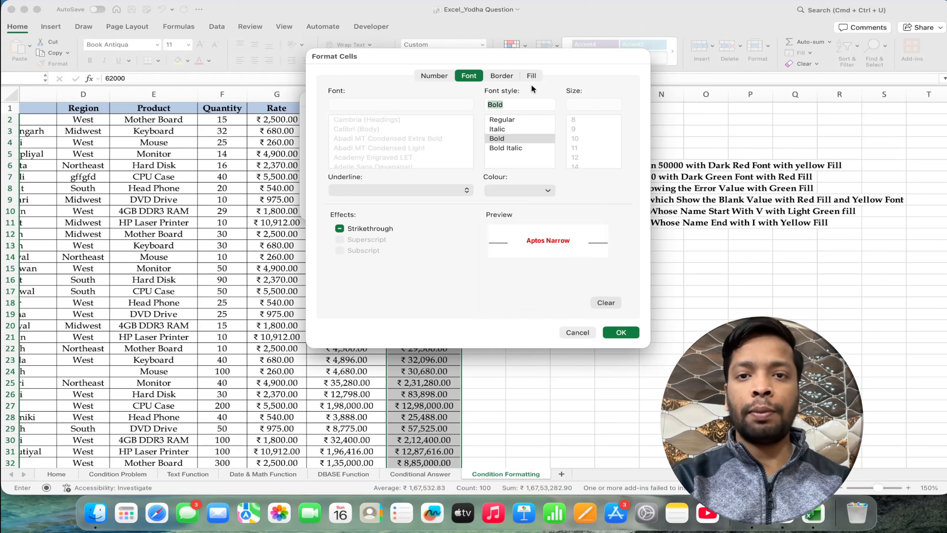
Give the Total Price rule's format a yellow background fill and apply the rule
click(532, 77)
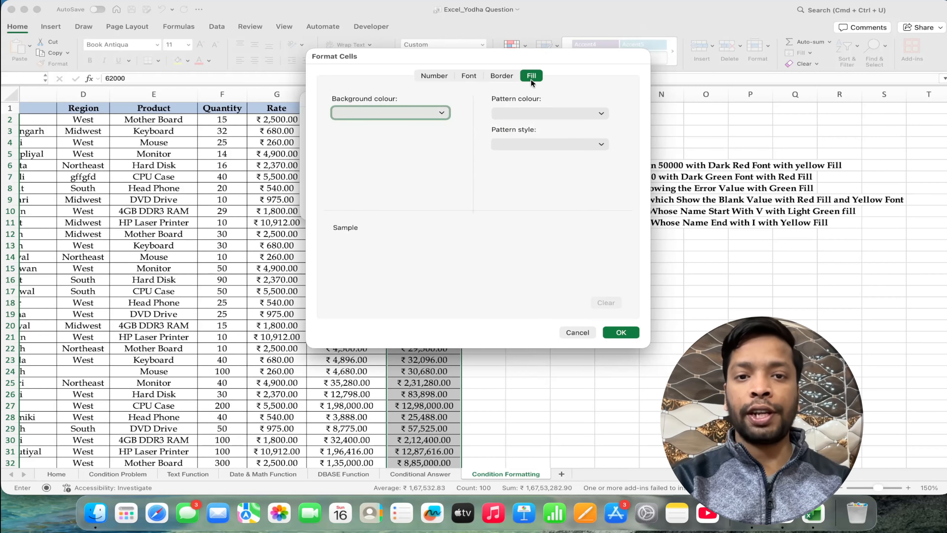
click(442, 114)
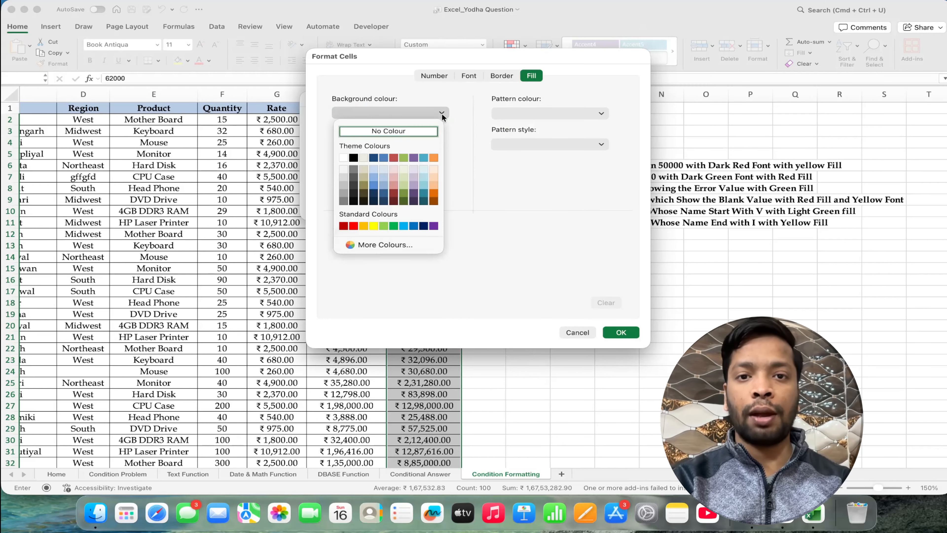
click(374, 227)
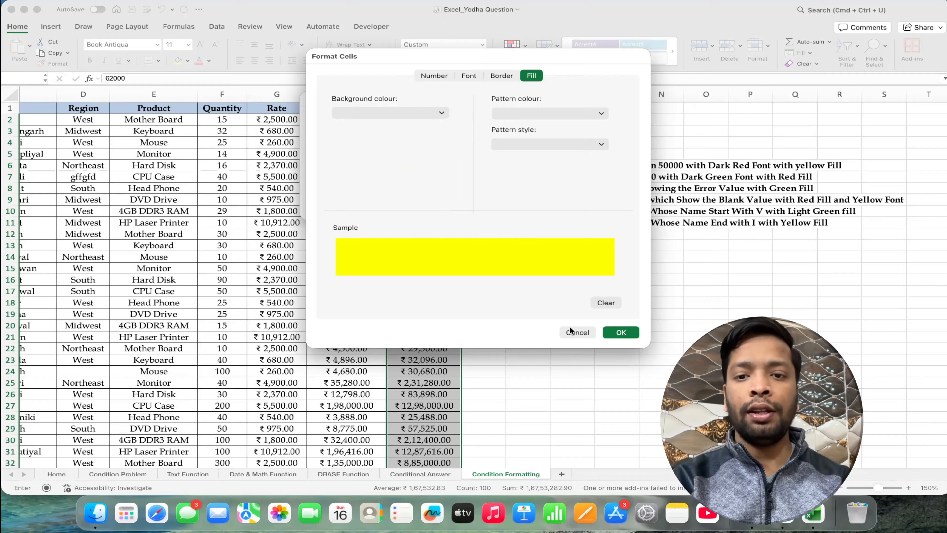
click(620, 334)
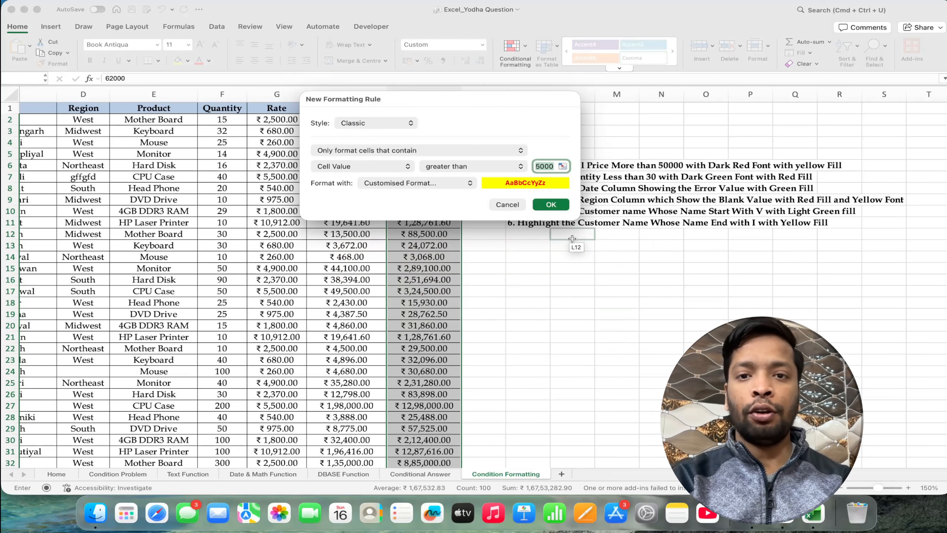
click(562, 167)
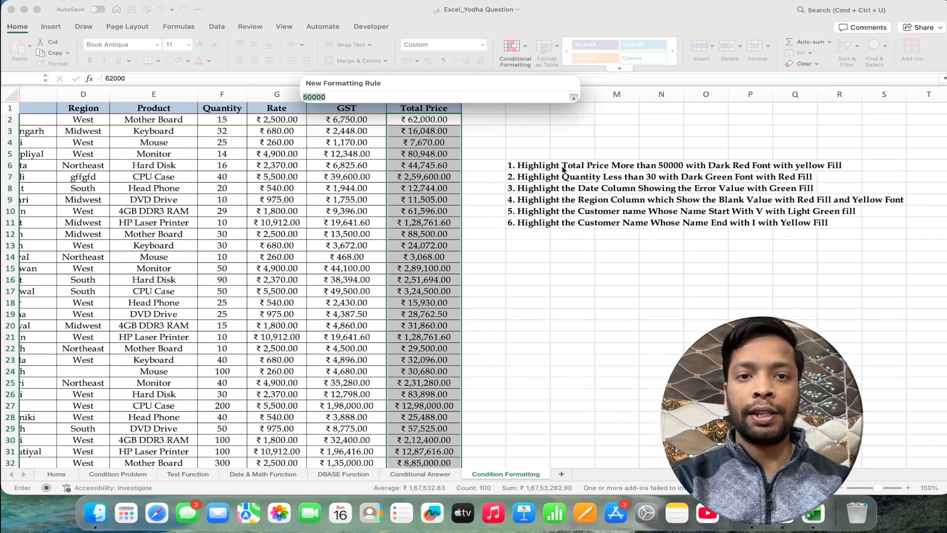
click(574, 98)
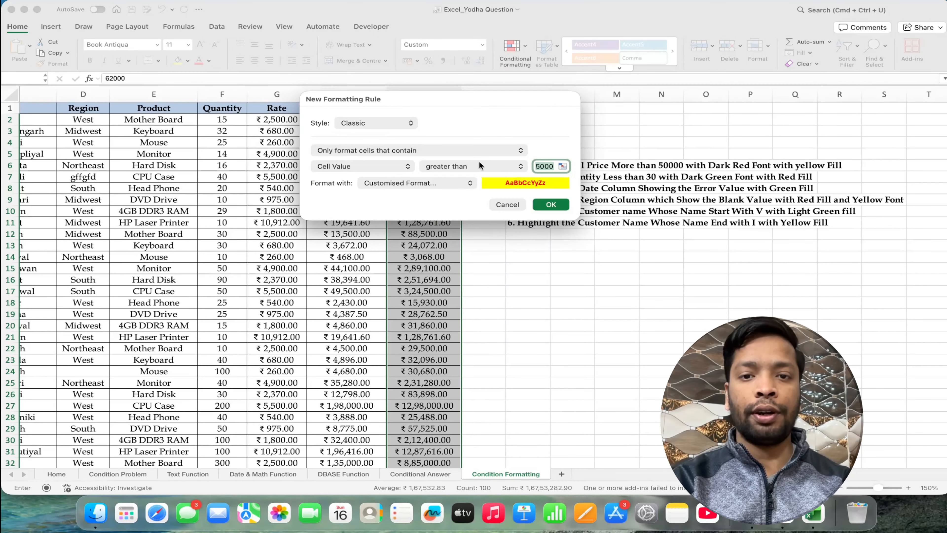
click(550, 207)
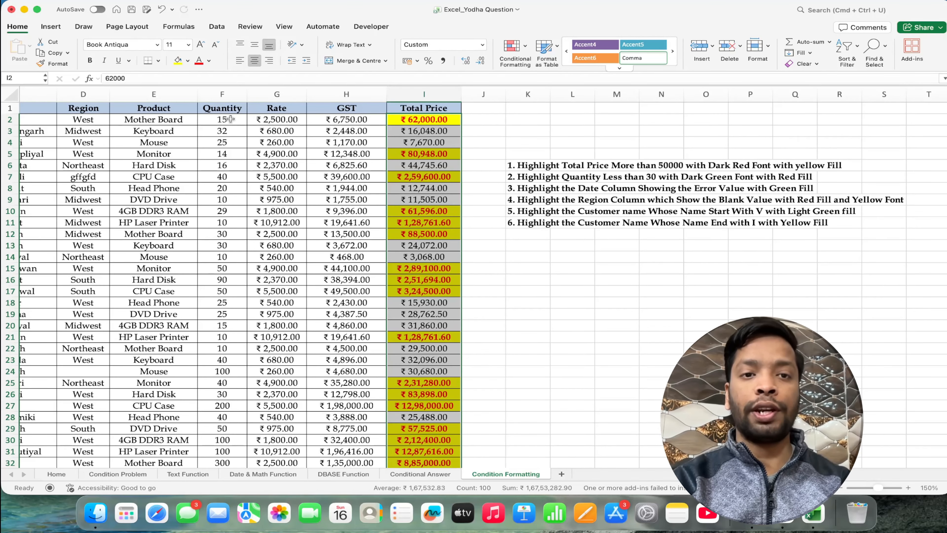
Start a Less Than highlight rule with the value 30 for all Quantity values from F2 down
click(231, 119)
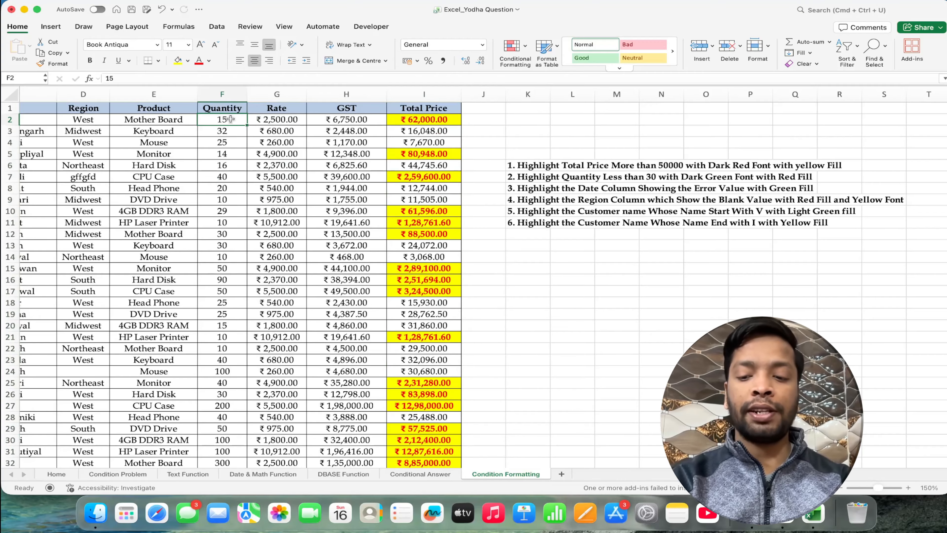
key(ctrl+shift+Down)
scroll(231, 119, up, 10)
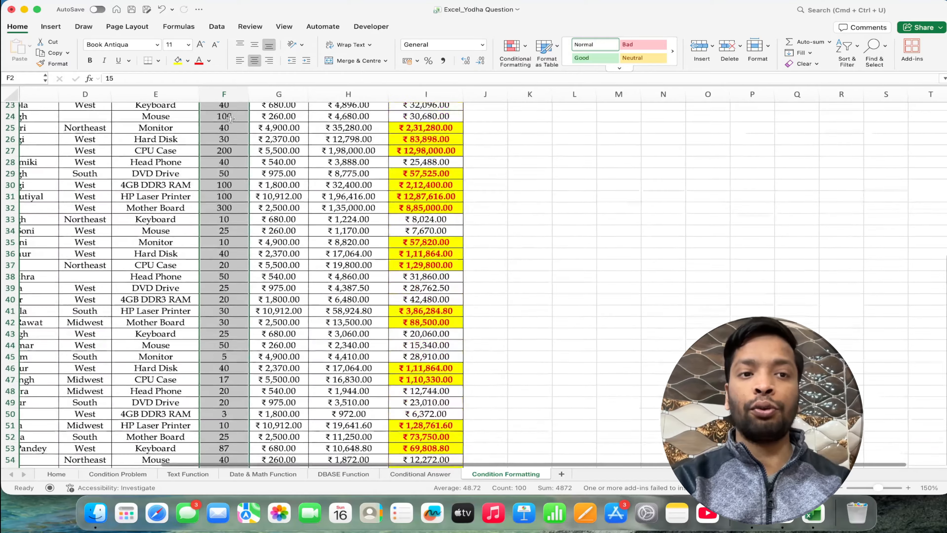
scroll(231, 119, up, 10)
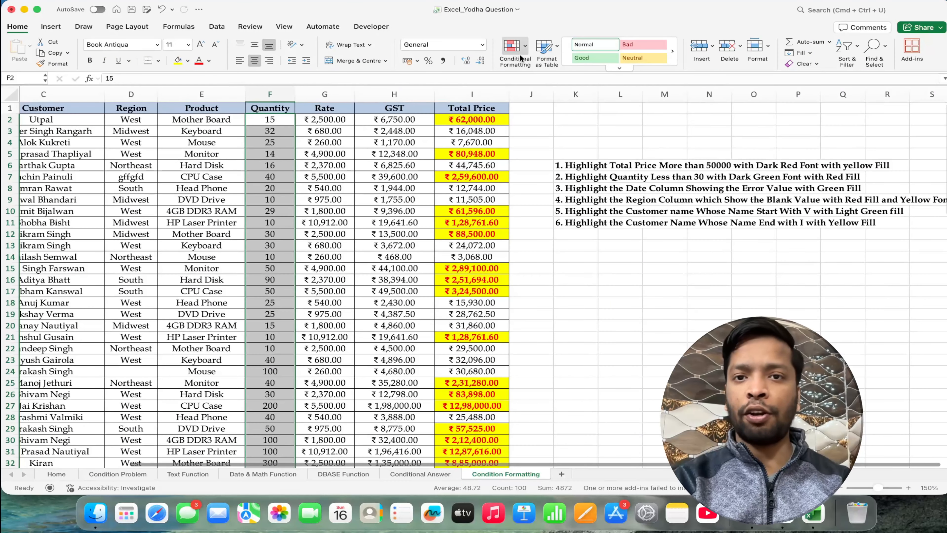
click(519, 54)
mouse_move(528, 69)
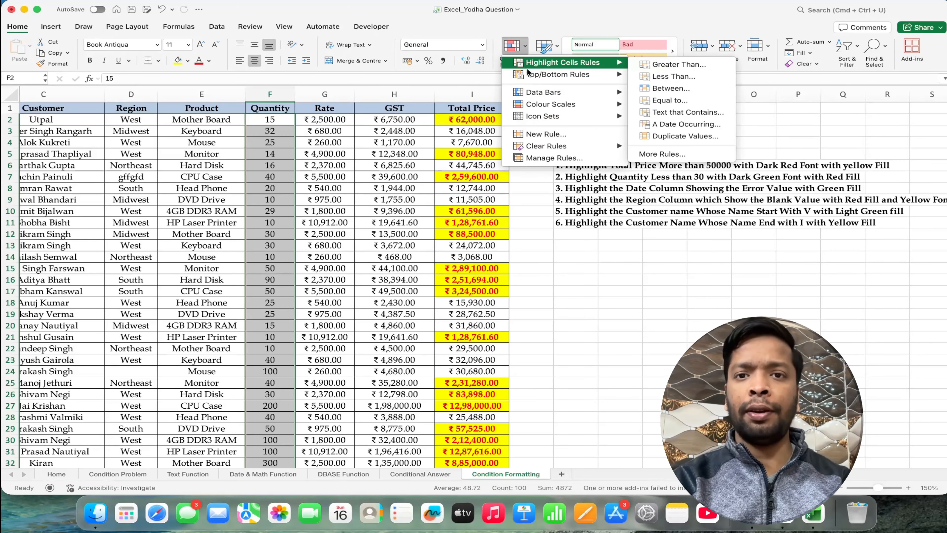
click(687, 79)
click(544, 166)
text(30)
Choose a customised format for the Quantity rule and set its font to bold in standard green
click(418, 183)
click(400, 255)
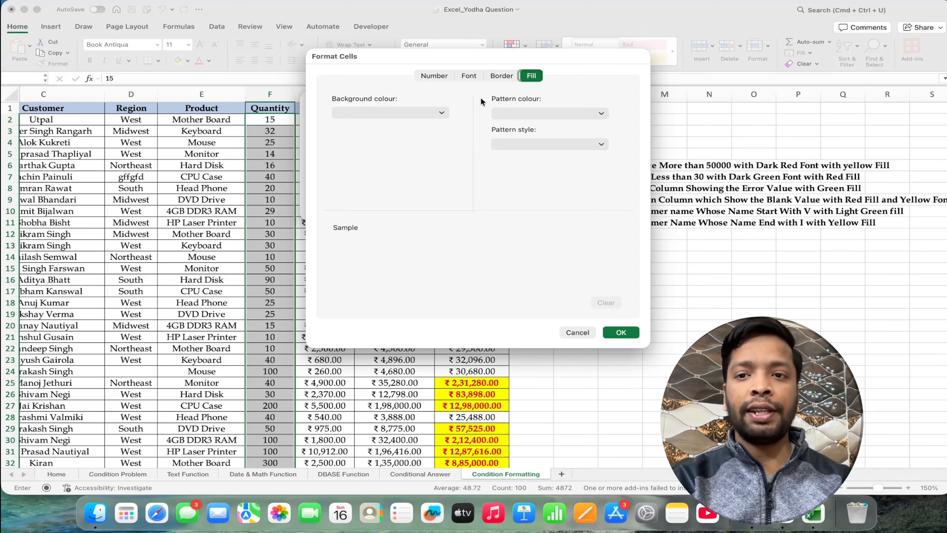
click(469, 76)
click(500, 139)
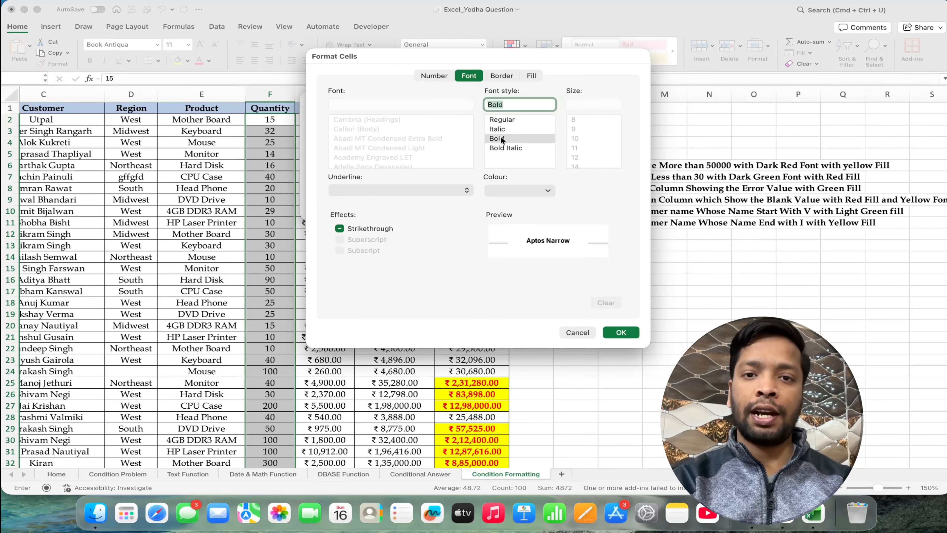
click(524, 192)
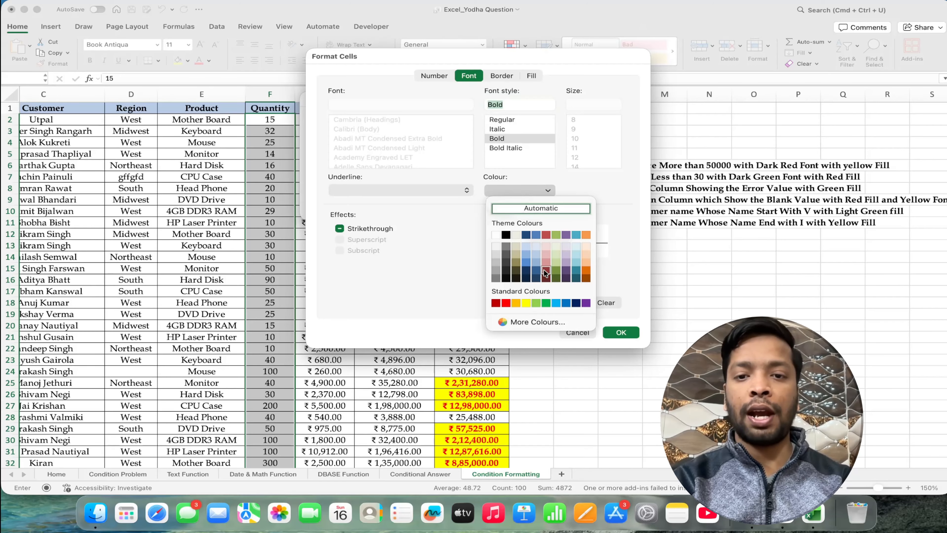
click(545, 304)
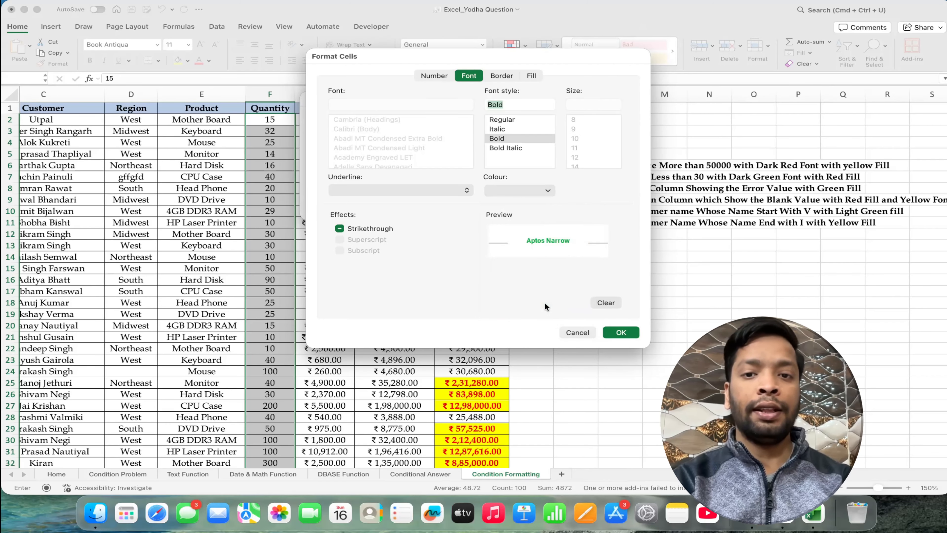
Give the Quantity rule's format a red background fill and apply the rule
click(532, 76)
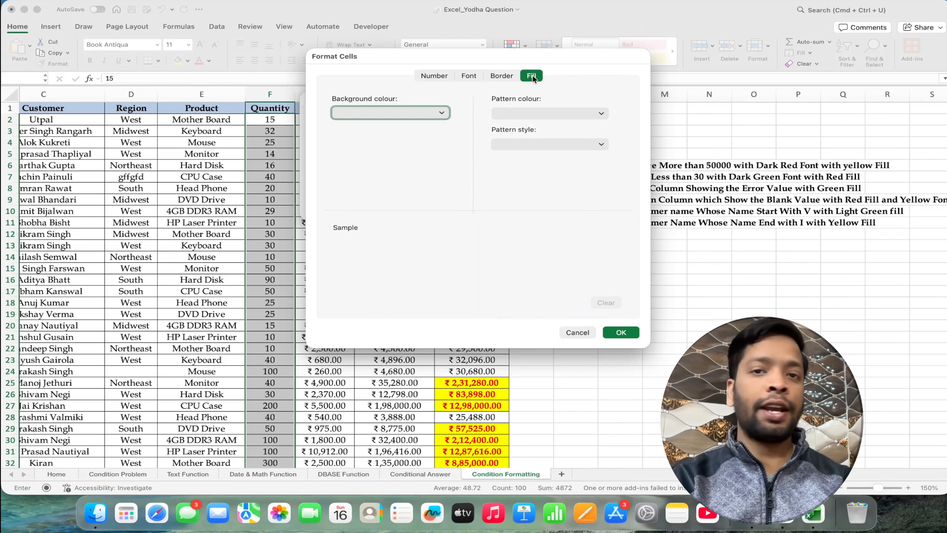
click(430, 113)
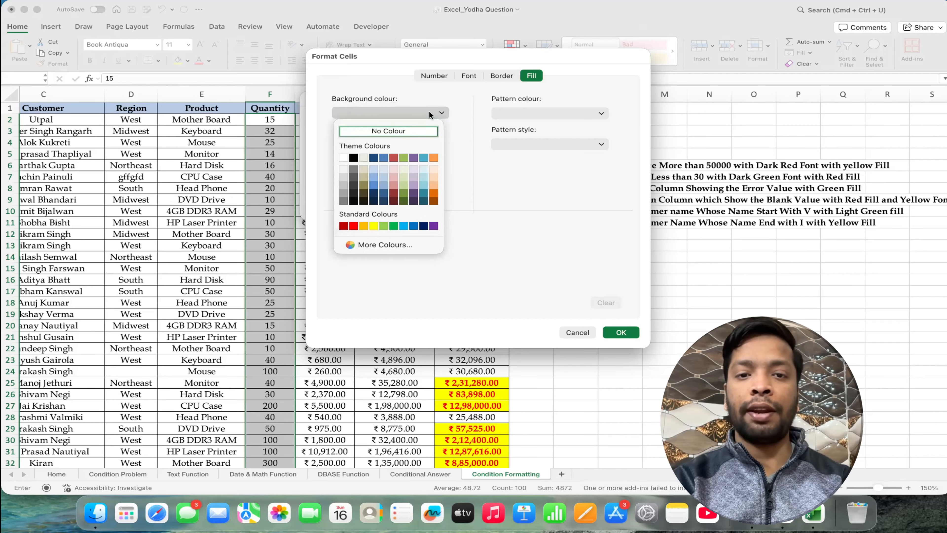
click(353, 226)
click(623, 332)
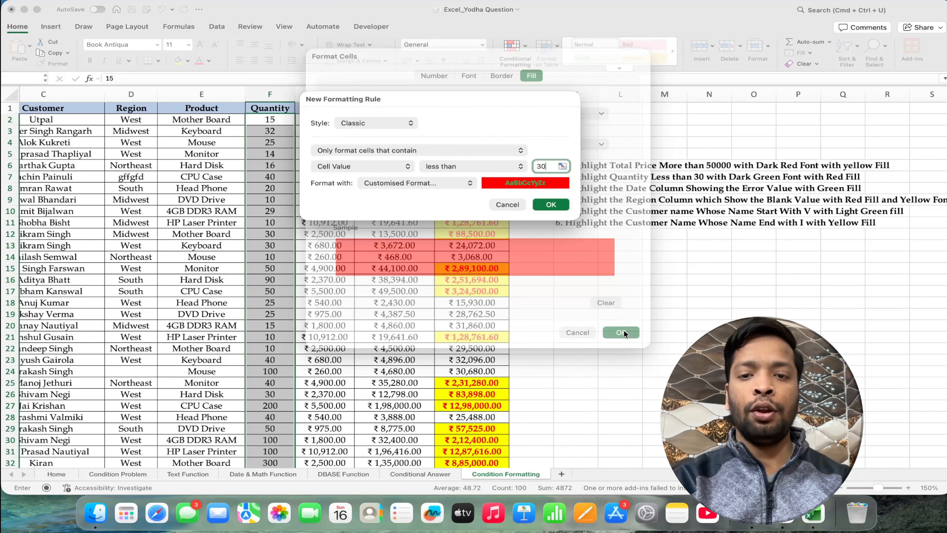
click(563, 208)
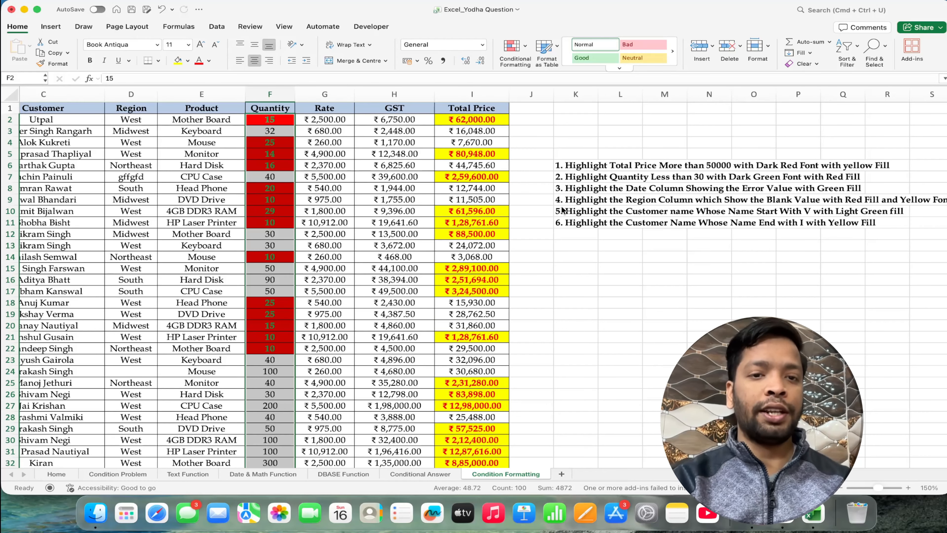
Start a new highlight rule for all Date values from A2 down that formats only cells containing errors
scroll(562, 209, left, 3)
scroll(562, 210, left, 2)
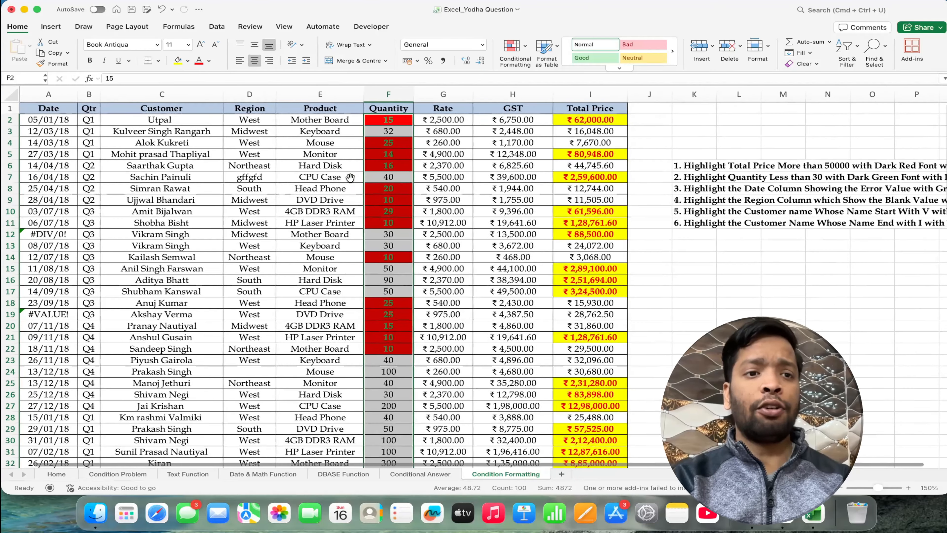
click(52, 121)
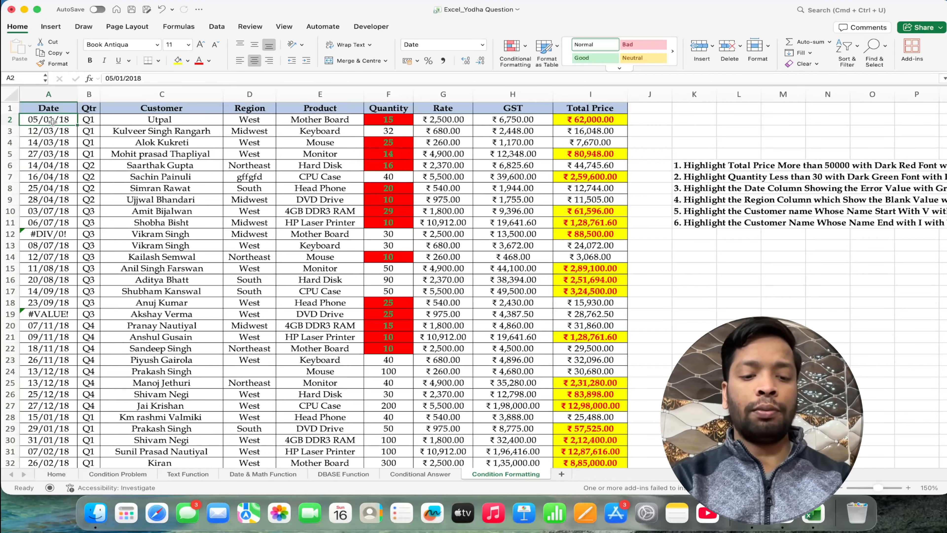
key(ctrl+shift+Down)
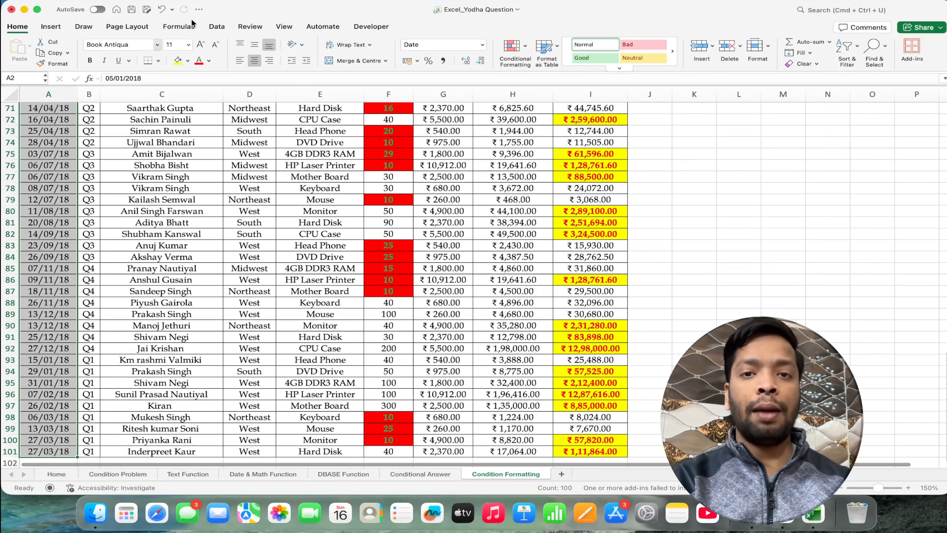
click(514, 53)
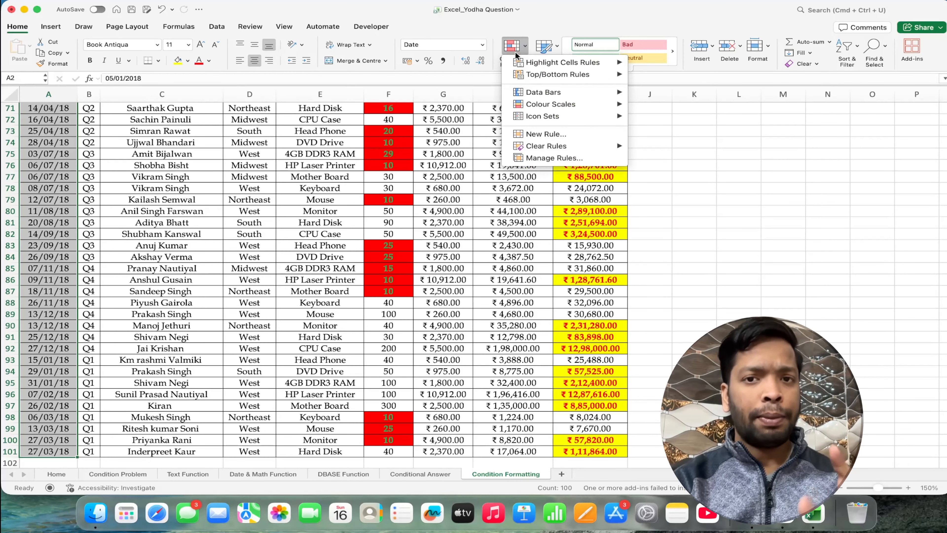
mouse_move(574, 63)
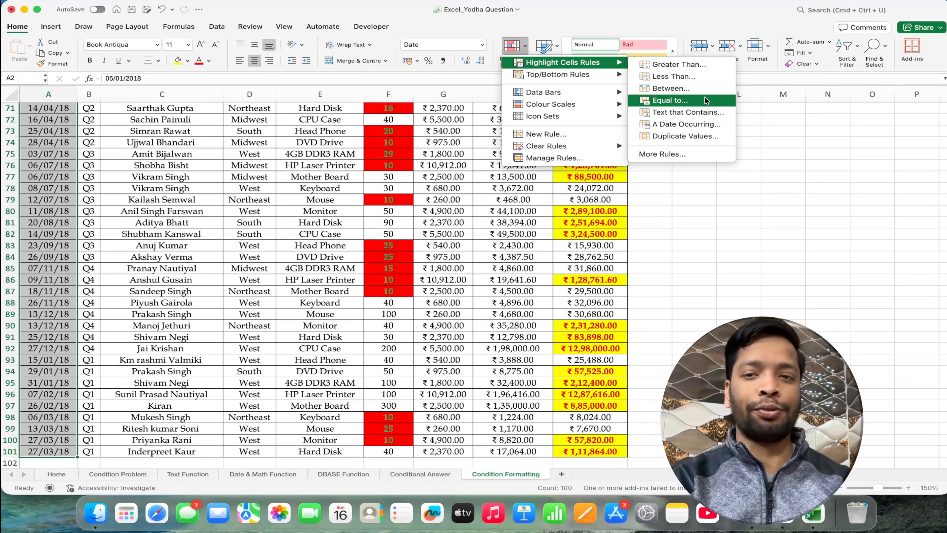
click(684, 154)
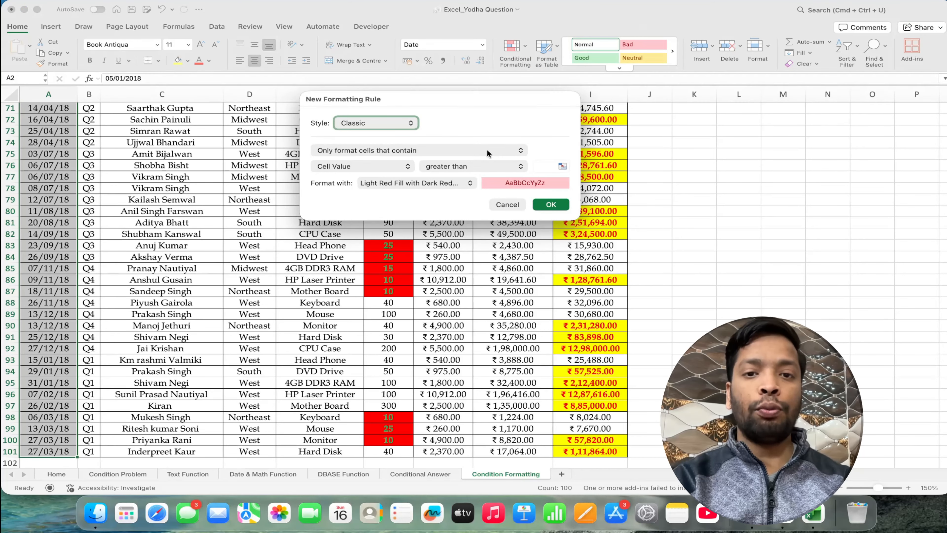
click(401, 167)
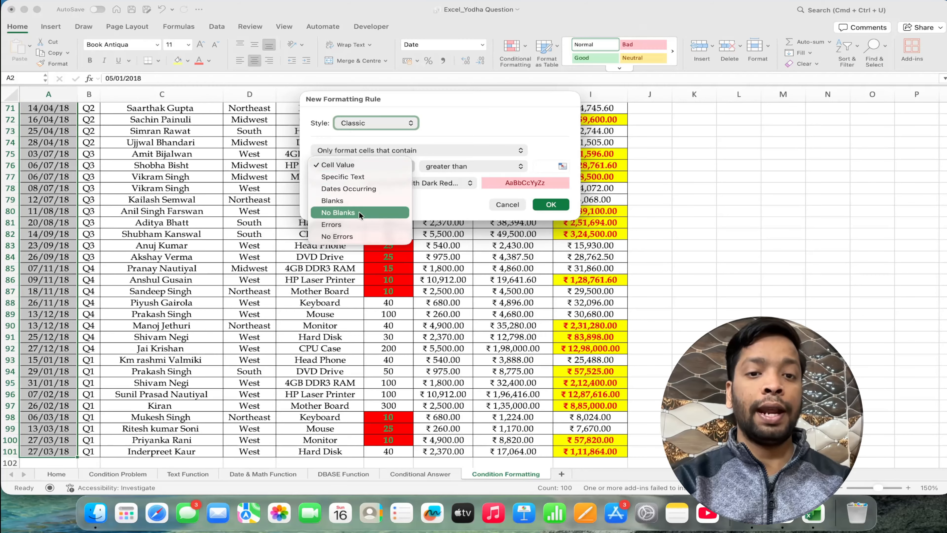
click(355, 222)
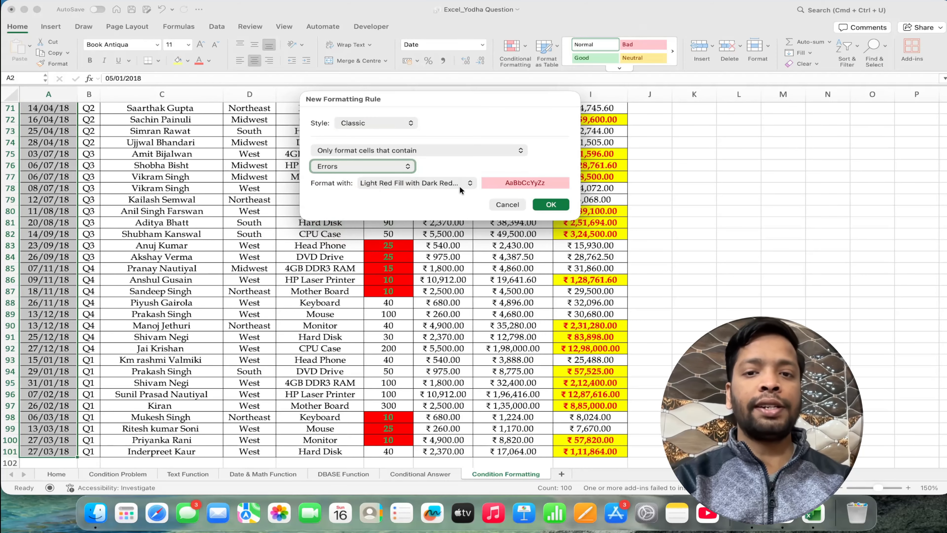
Give the Date error rule a customised format with a standard light green background fill and apply the rule
click(468, 185)
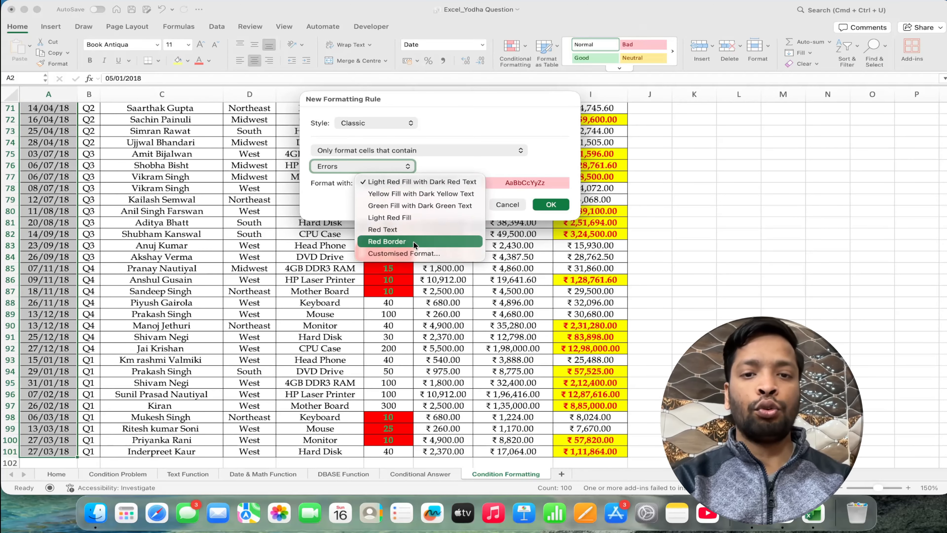
click(414, 253)
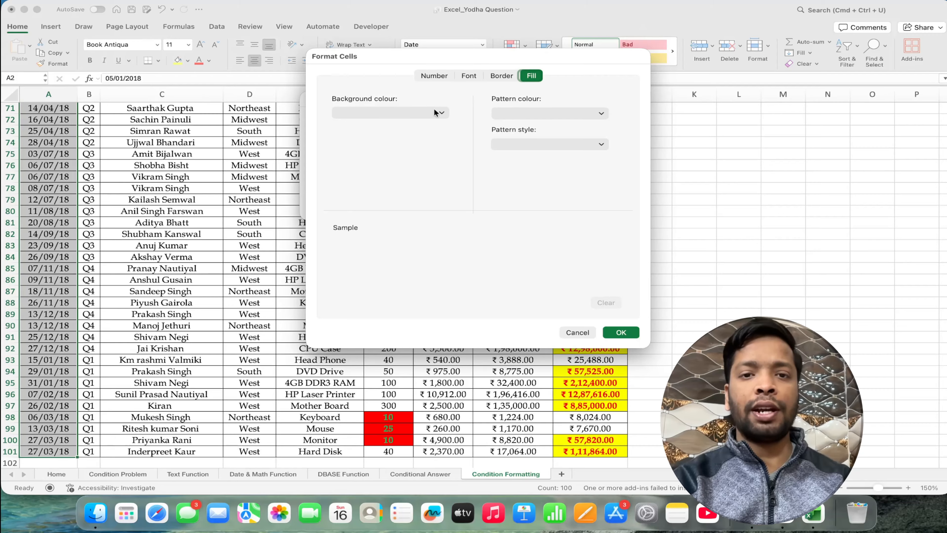
click(429, 116)
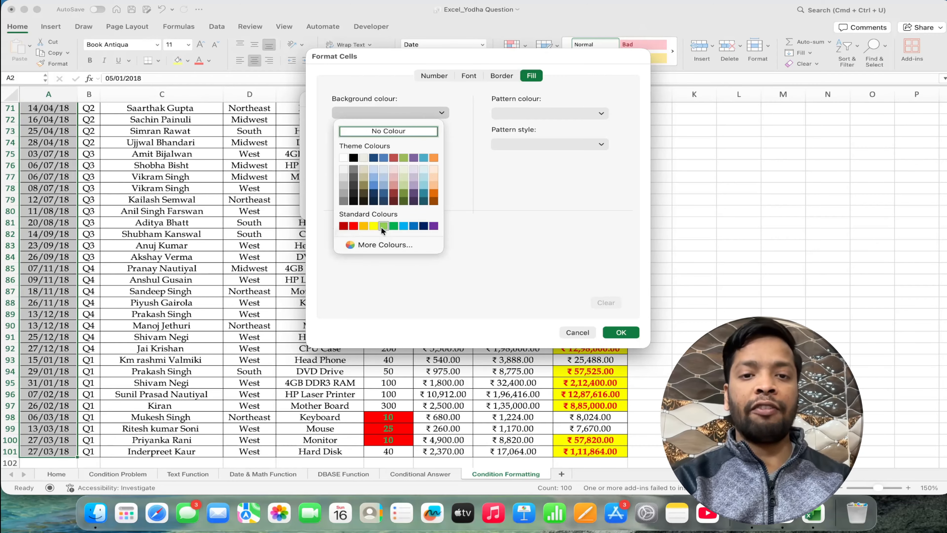
click(383, 225)
click(620, 333)
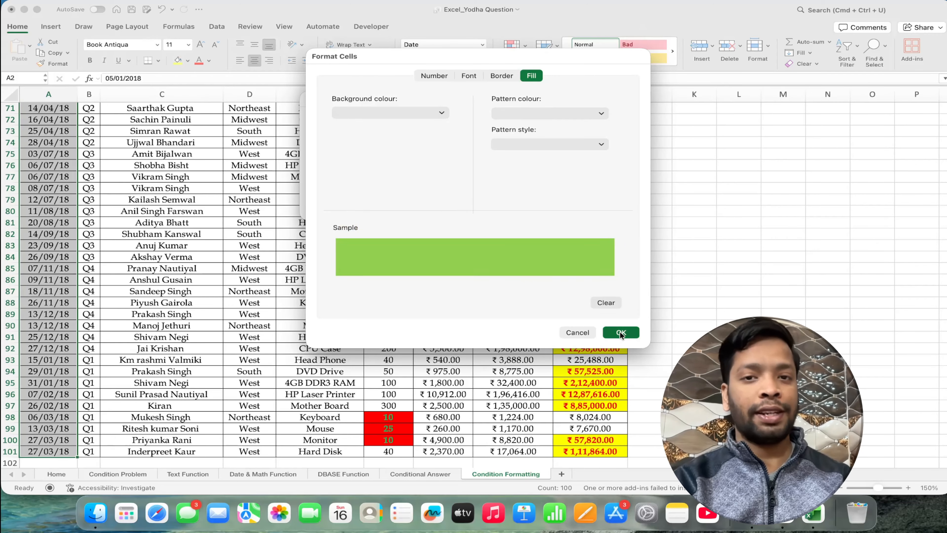
click(551, 204)
scroll(554, 207, up, 15)
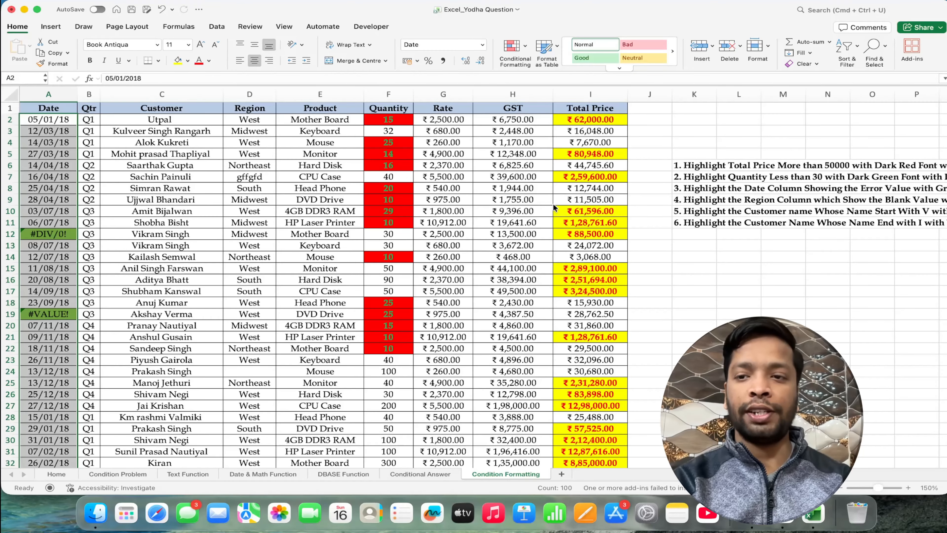
Clear the stray Region entry "gffgfd" from cell D7 so it is blank
scroll(554, 205, right, 5)
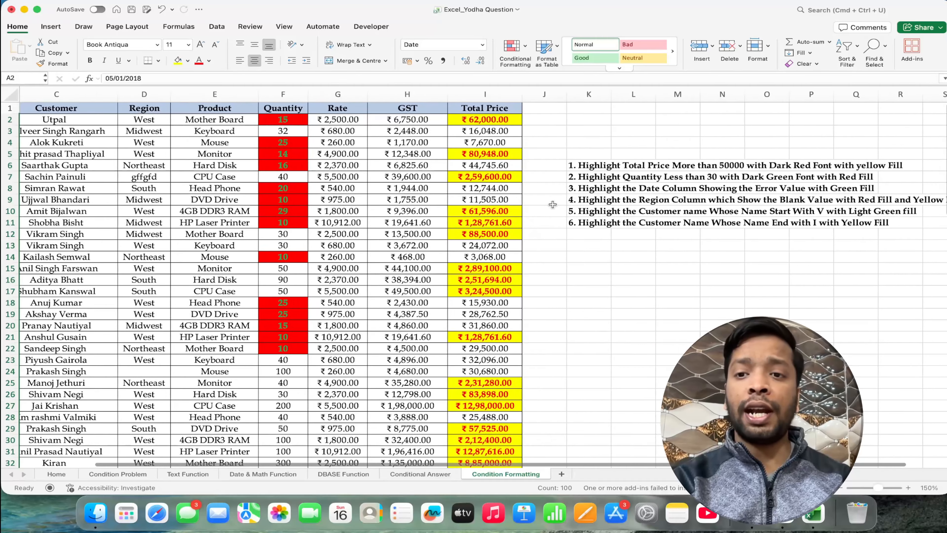
scroll(552, 204, right, 1)
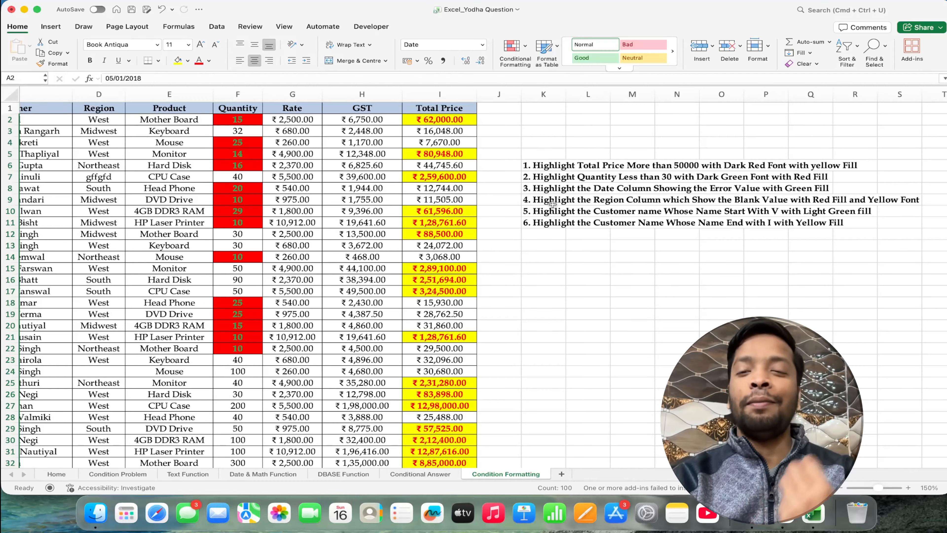
scroll(553, 204, left, 5)
click(249, 176)
key(Delete)
Start a new highlight rule for all Region values from D2 down that formats only cells containing blanks
click(266, 121)
key(shift+super+Down)
key(shift+super+Down)
key(shift+super+Down)
key(shift+super+Down)
key(shift+super+Down)
key(shift+super+Down)
key(shift+super+Down)
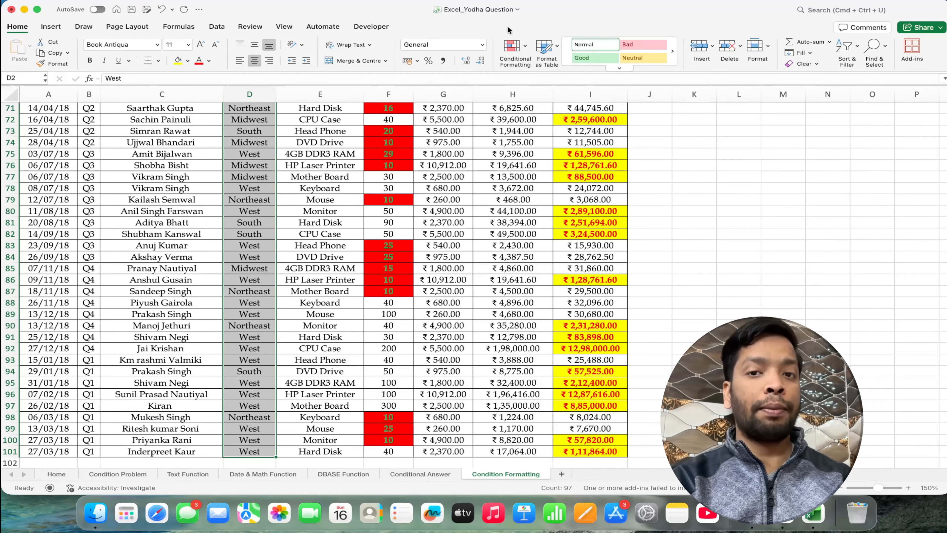
click(522, 49)
mouse_move(559, 62)
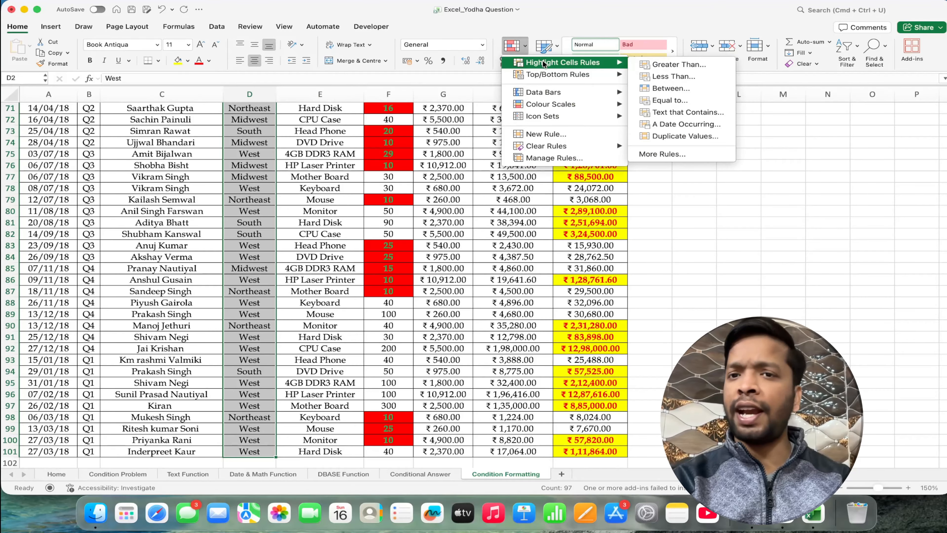
click(656, 153)
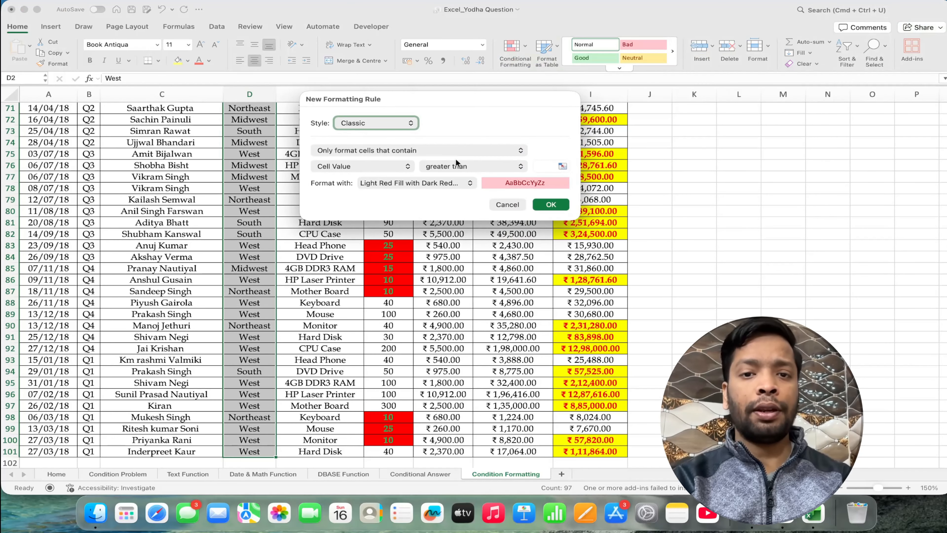
click(397, 167)
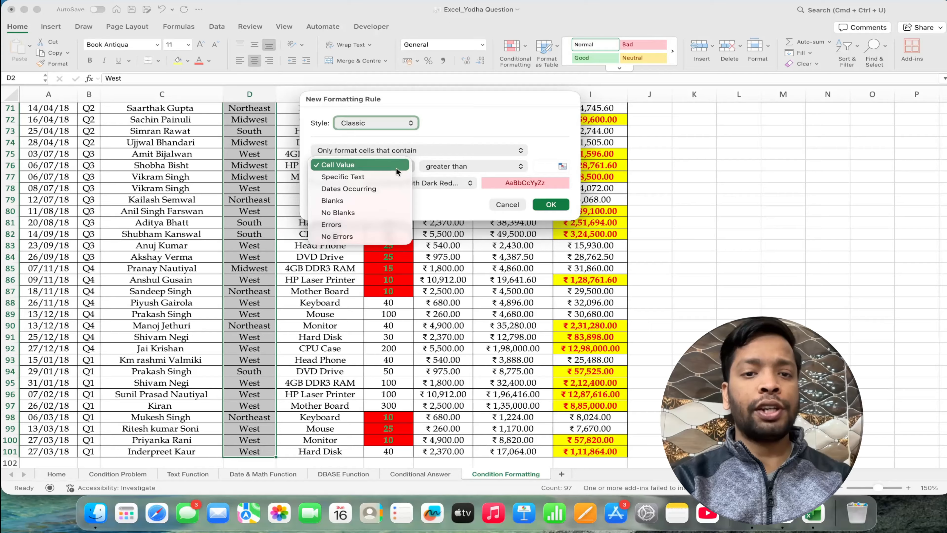
click(365, 200)
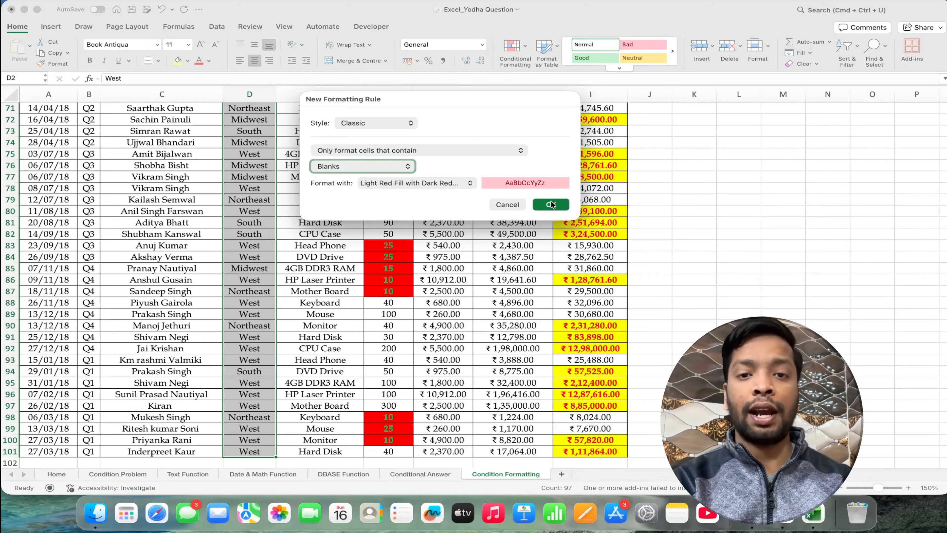
Give the Region blanks rule a customised format with a light orange background fill and apply the rule
click(470, 183)
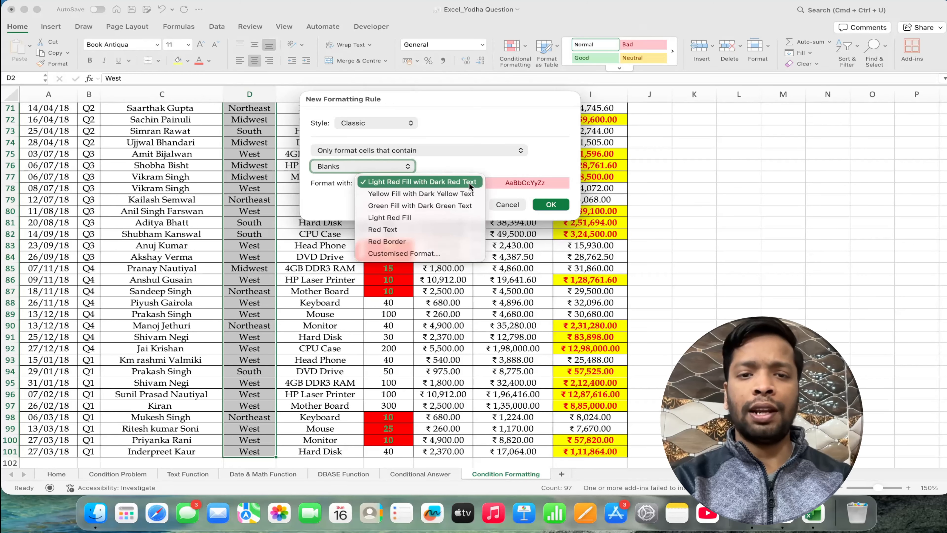
click(411, 258)
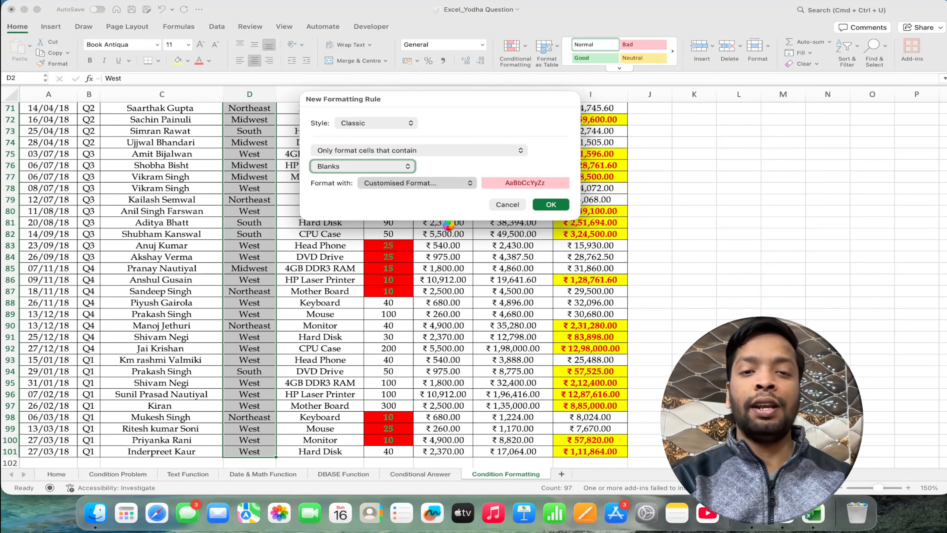
click(425, 113)
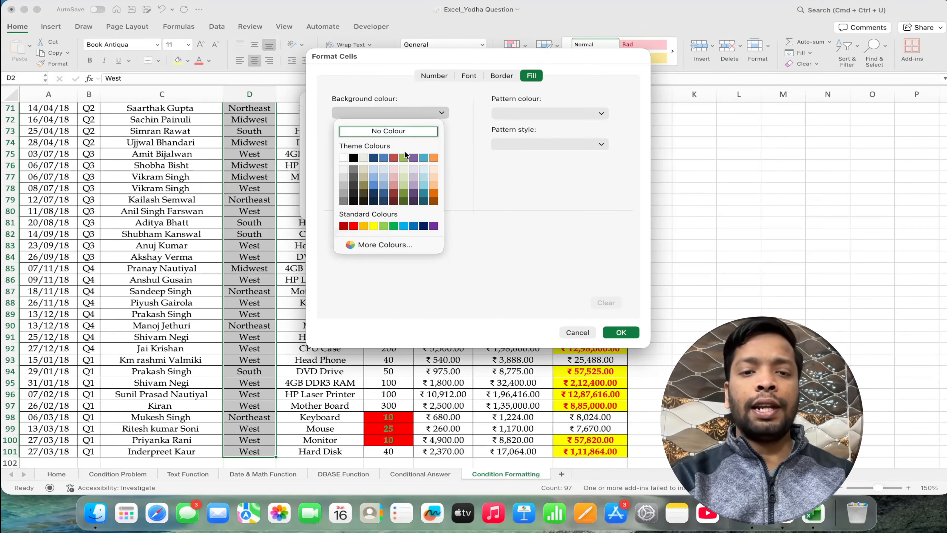
click(435, 185)
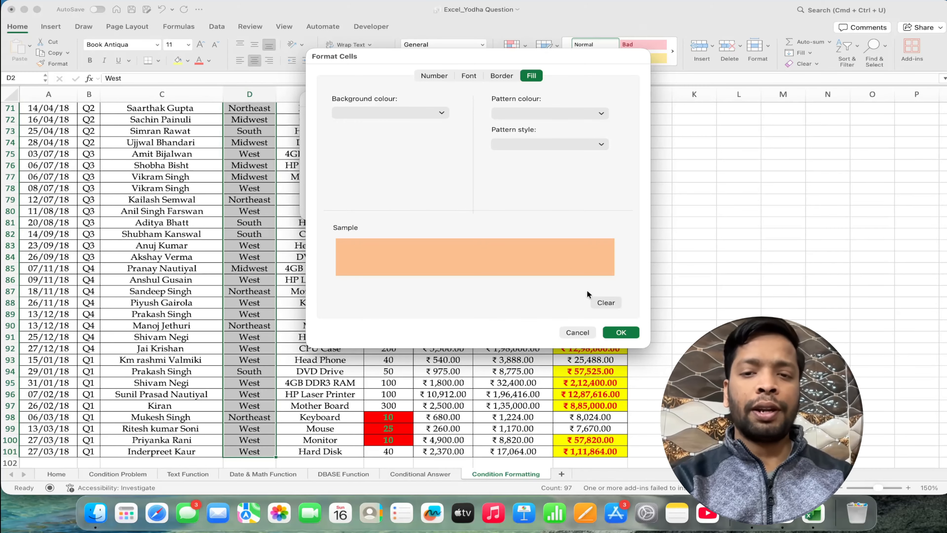
click(620, 333)
click(555, 208)
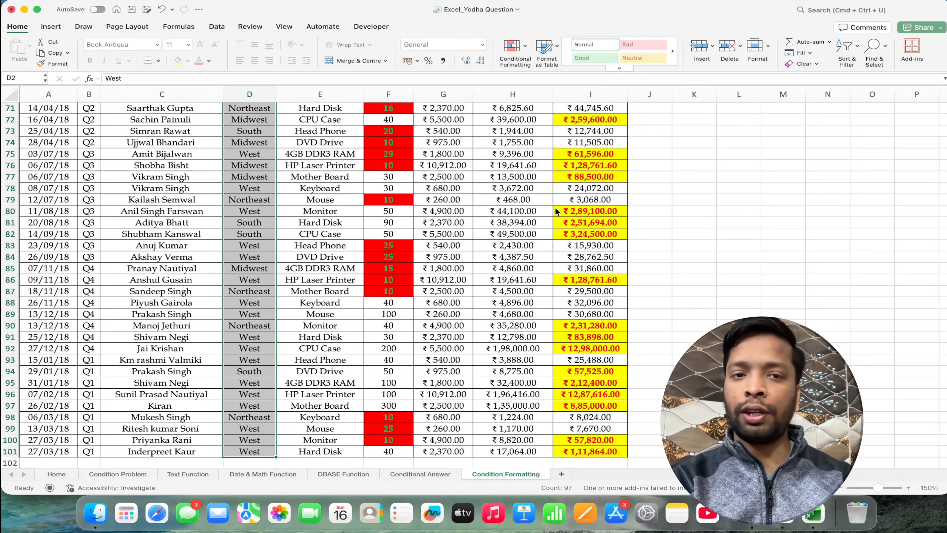
scroll(556, 211, down, 15)
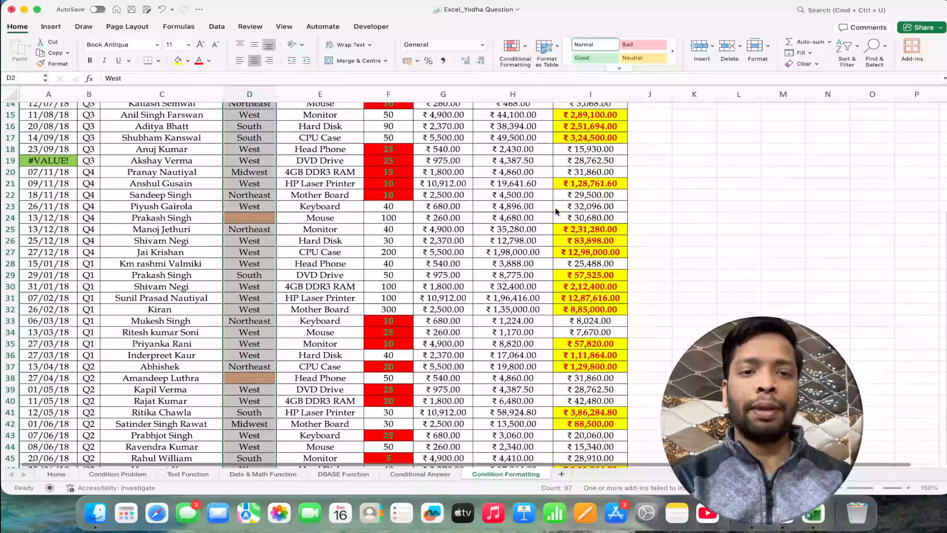
scroll(556, 211, up, 5)
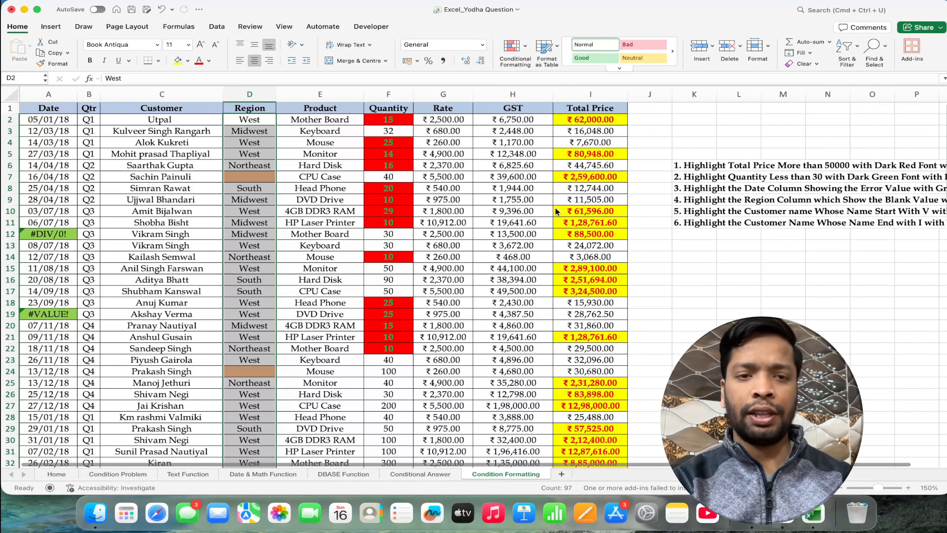
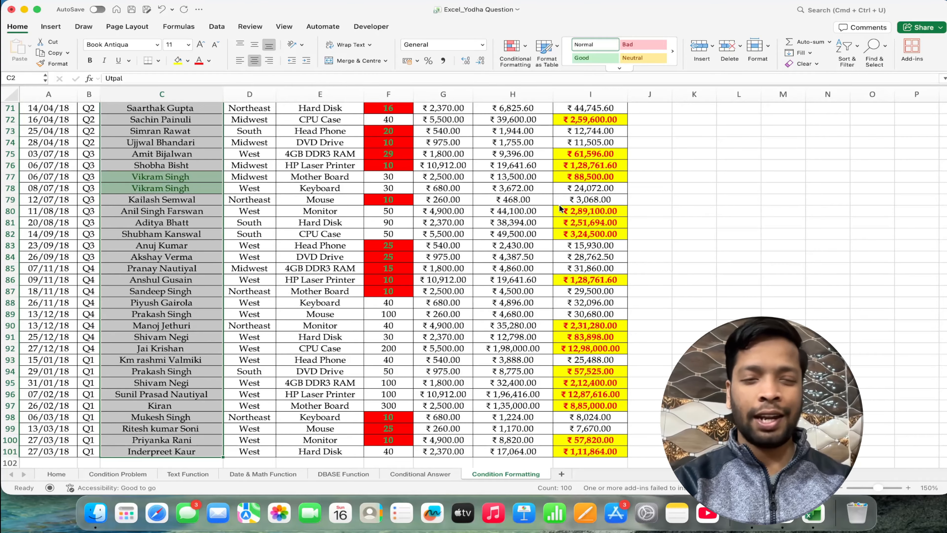
Start a new highlight rule for the selected Customer names that formats only cells containing specific text
scroll(561, 208, up, 20)
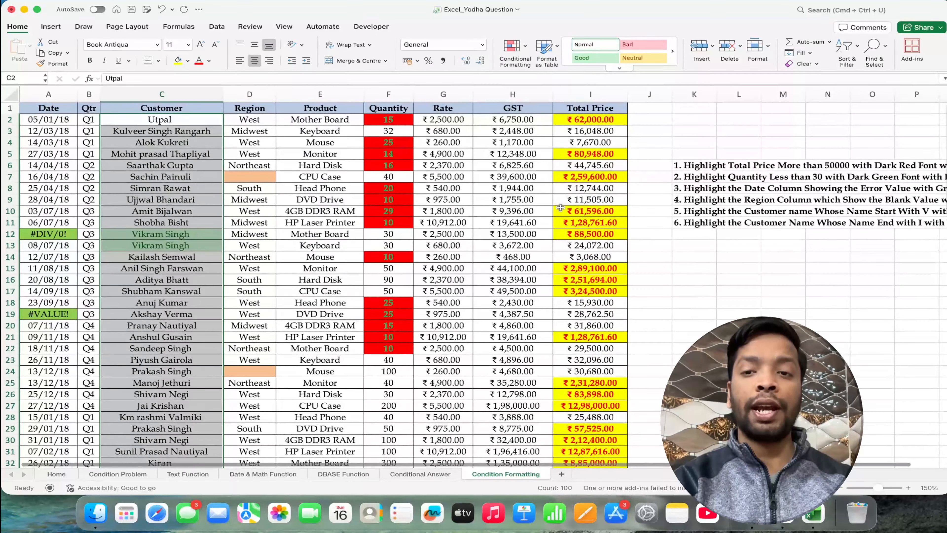
scroll(560, 208, right, 5)
scroll(560, 208, left, 2)
click(513, 52)
mouse_move(564, 62)
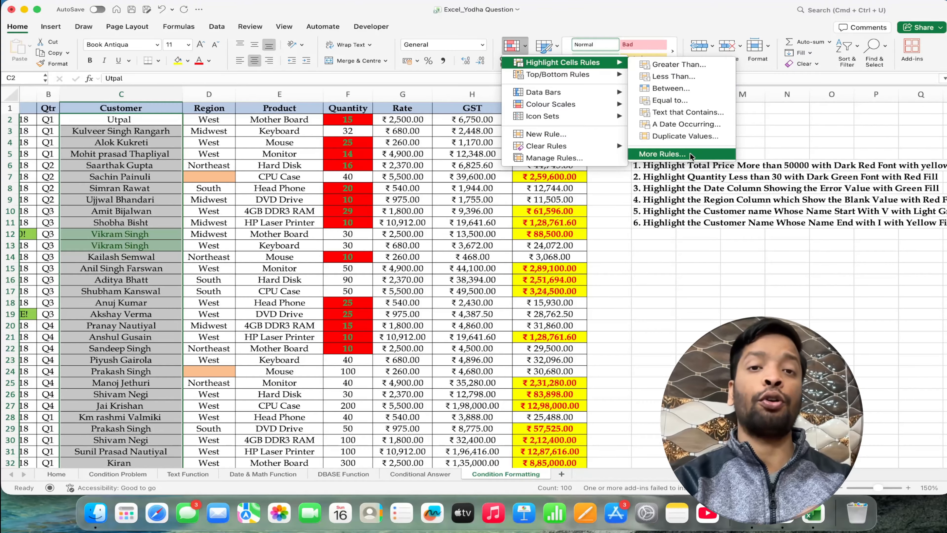
click(690, 154)
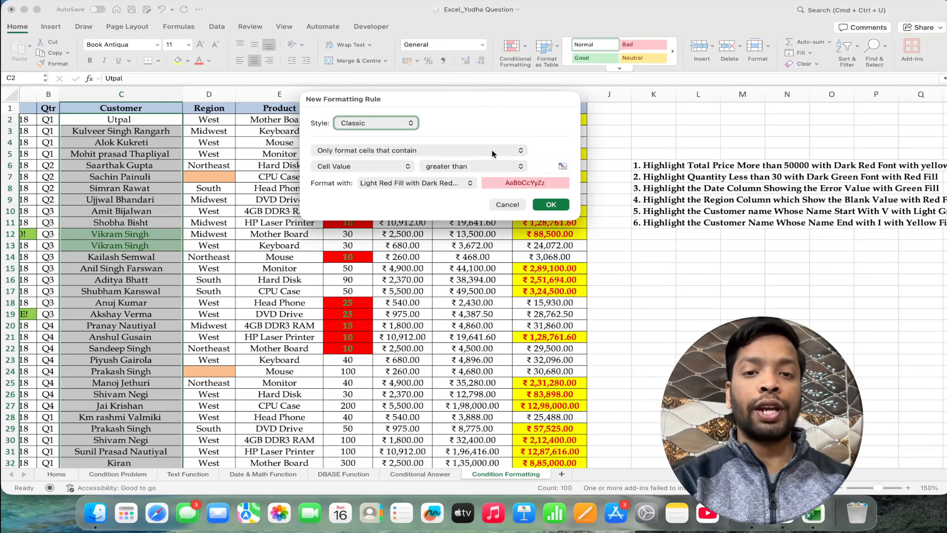
click(395, 164)
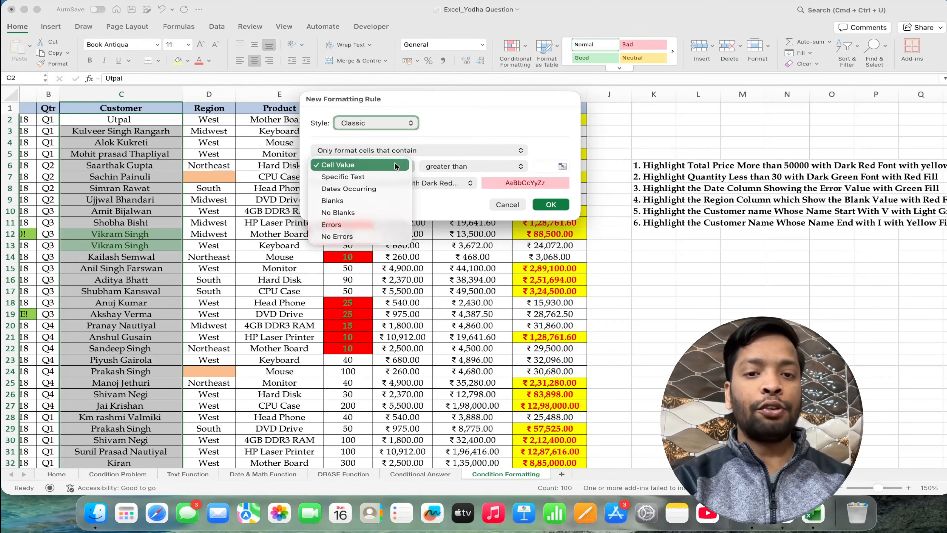
click(382, 177)
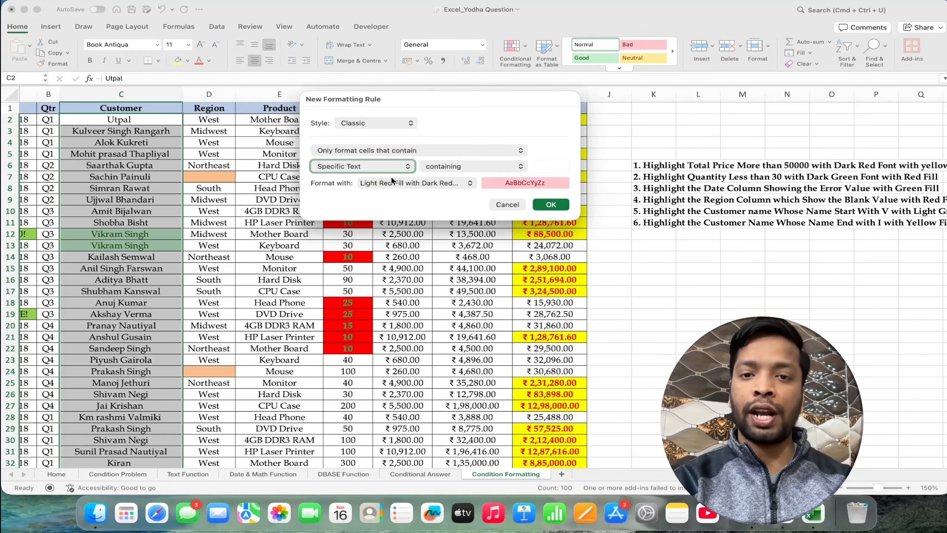
Give the Customer text rule Yellow Fill with Dark Yellow Text, enter i as its text, and open the text-match condition choices
click(459, 183)
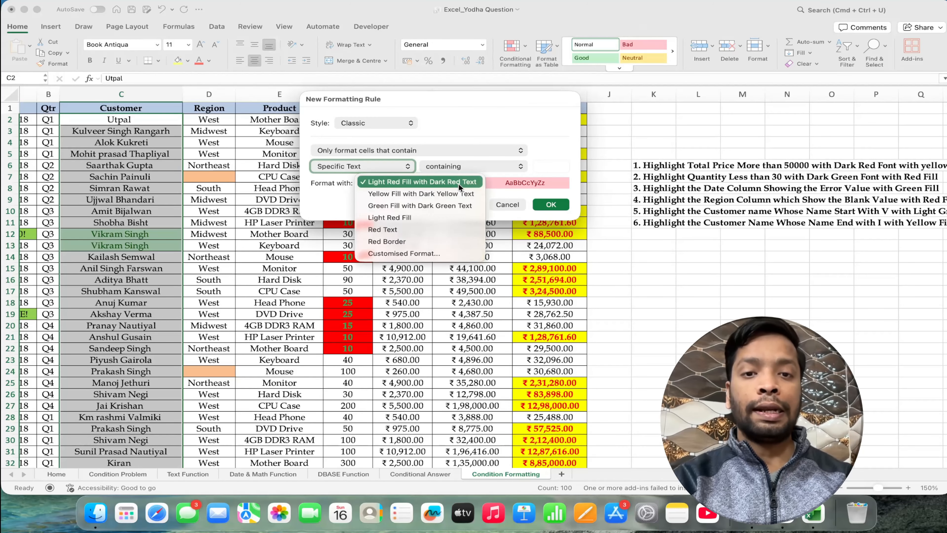
click(433, 194)
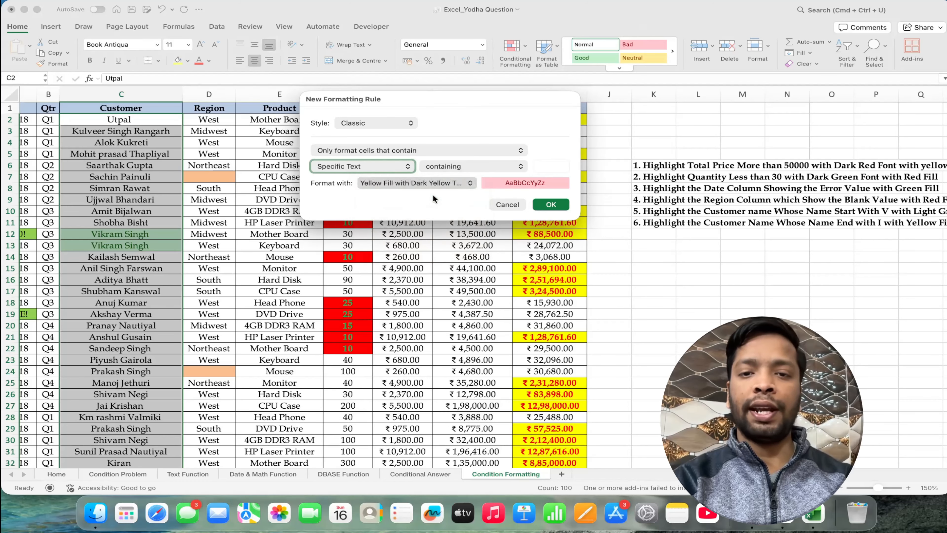
click(550, 167)
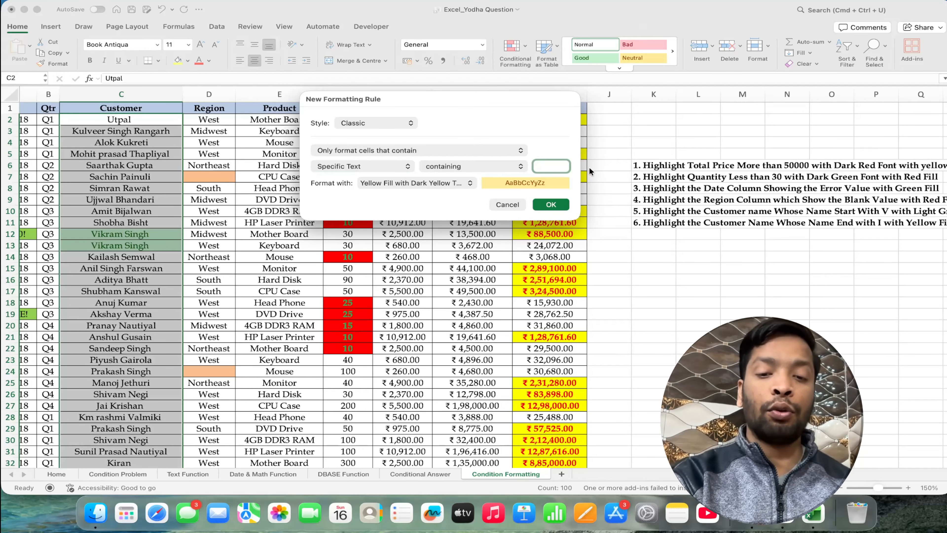
text(i)
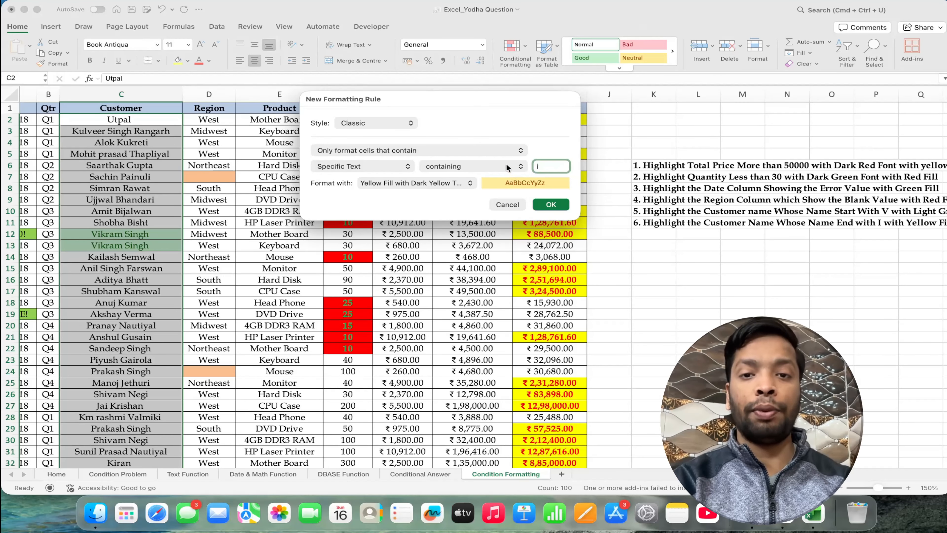
click(473, 166)
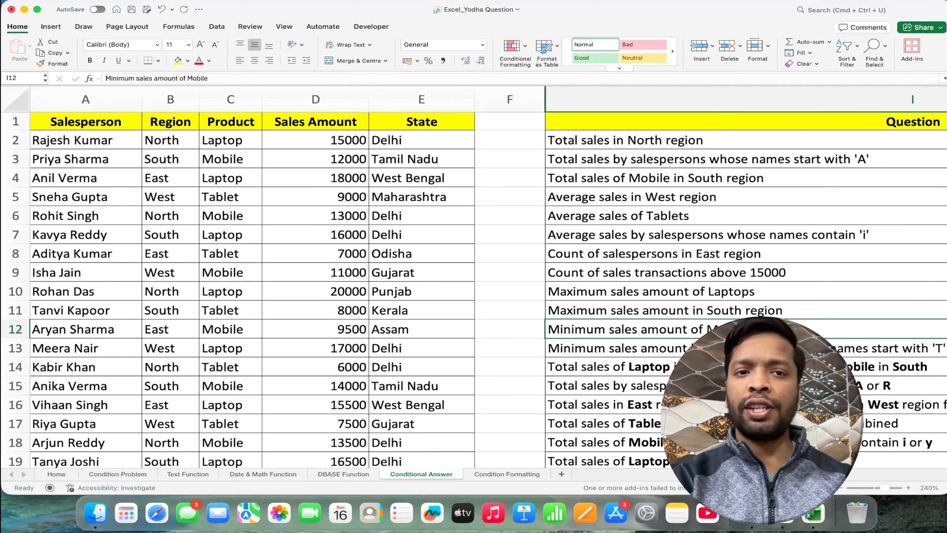
Calculate the total sales in the North region in J2 of the Conditional Answer sheet with =SUMIF(B2:B31,"North",D2:D31)
scroll(484, 276, right, 5)
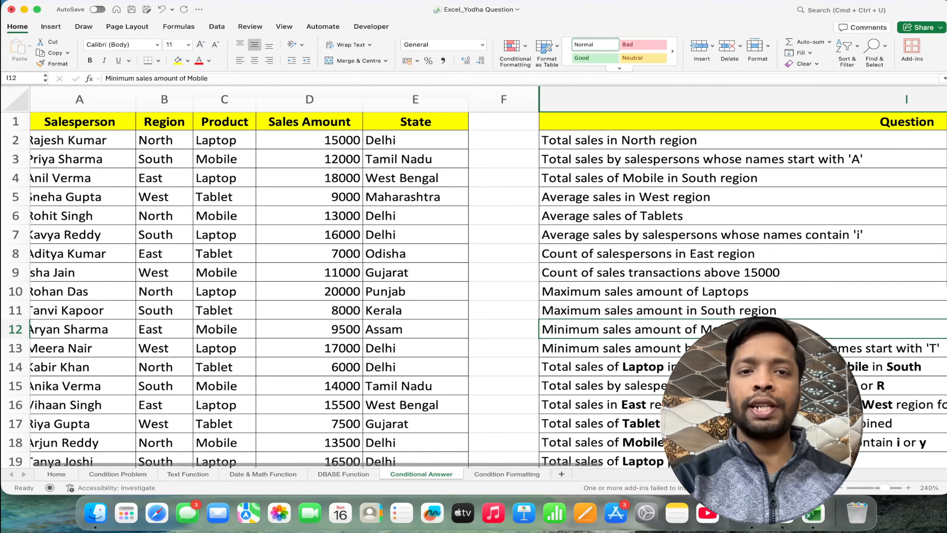
scroll(485, 276, right, 20)
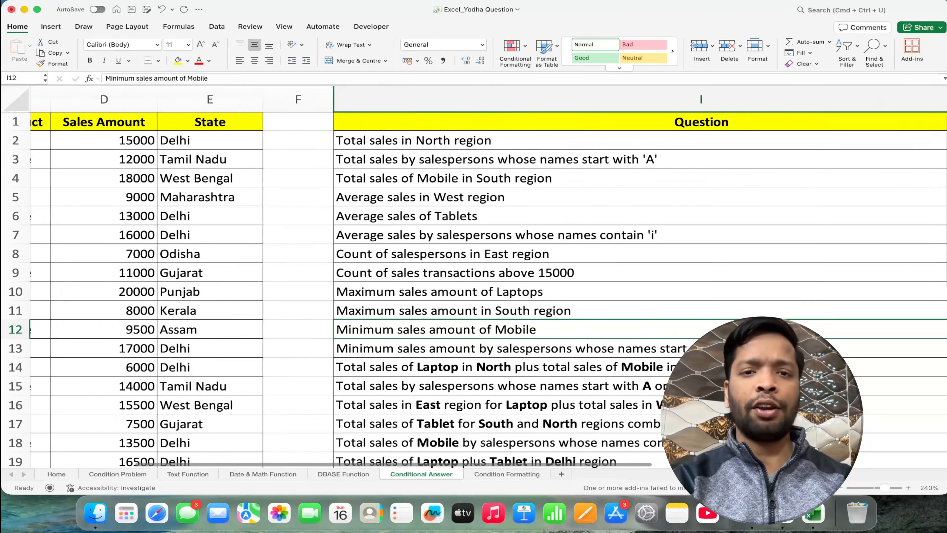
scroll(485, 276, right, 7)
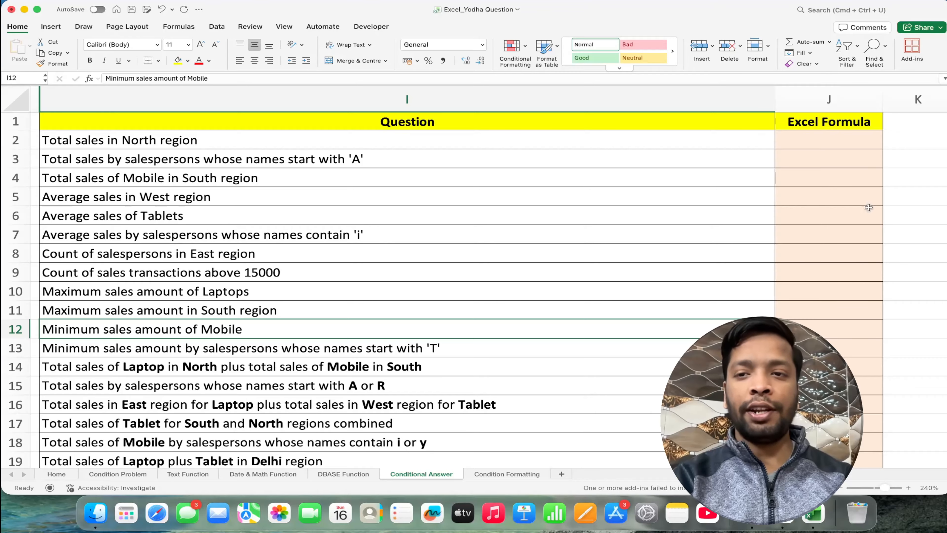
click(849, 143)
text(=SUMIF(B2:B31,"North",D2:D31)
scroll(118, 140, right, 3)
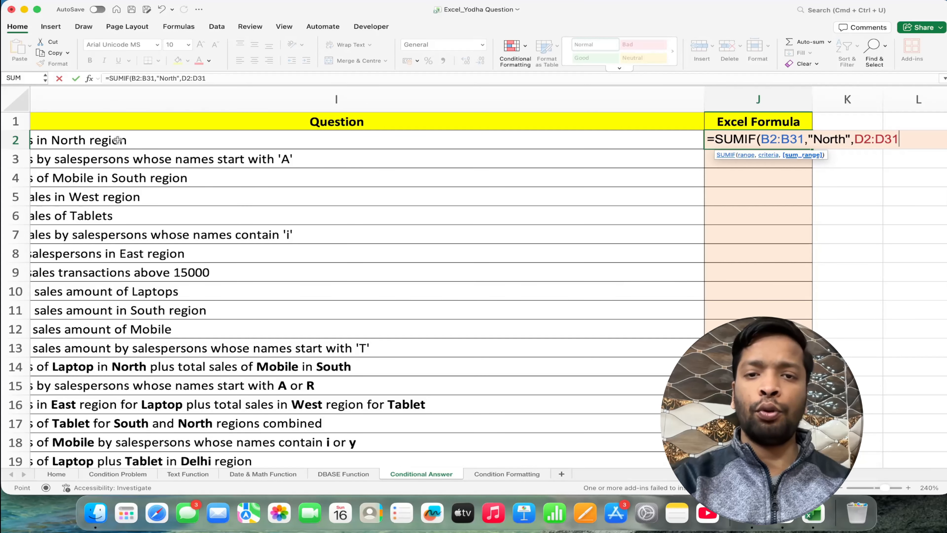
key(Return)
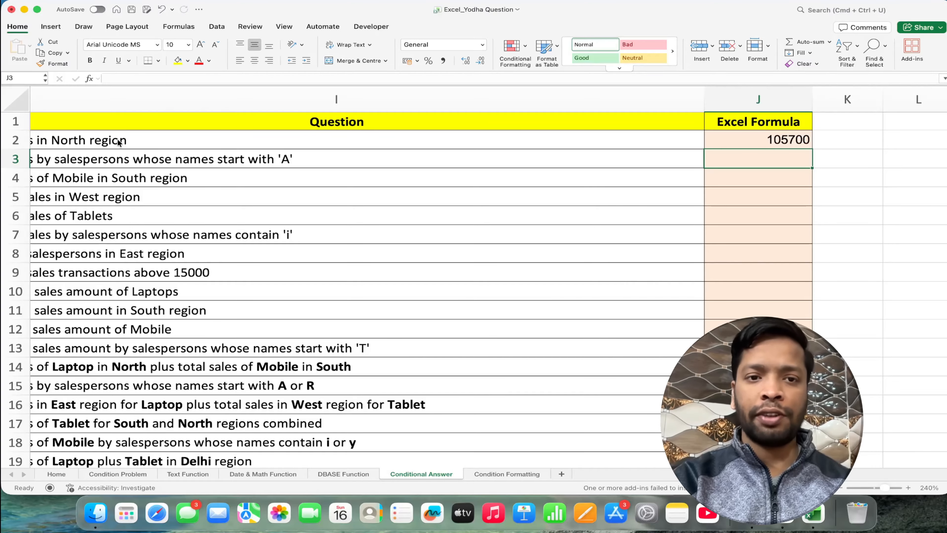
Begin a SUMIF formula in J3 for salespersons whose names start with A, using the Salesperson column A2:A31 as its range
scroll(118, 141, left, 3)
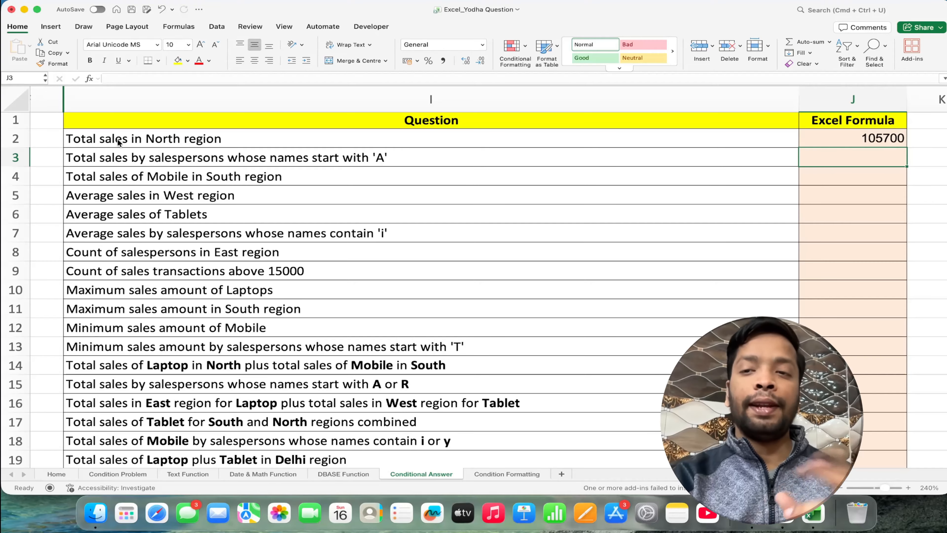
text(=su)
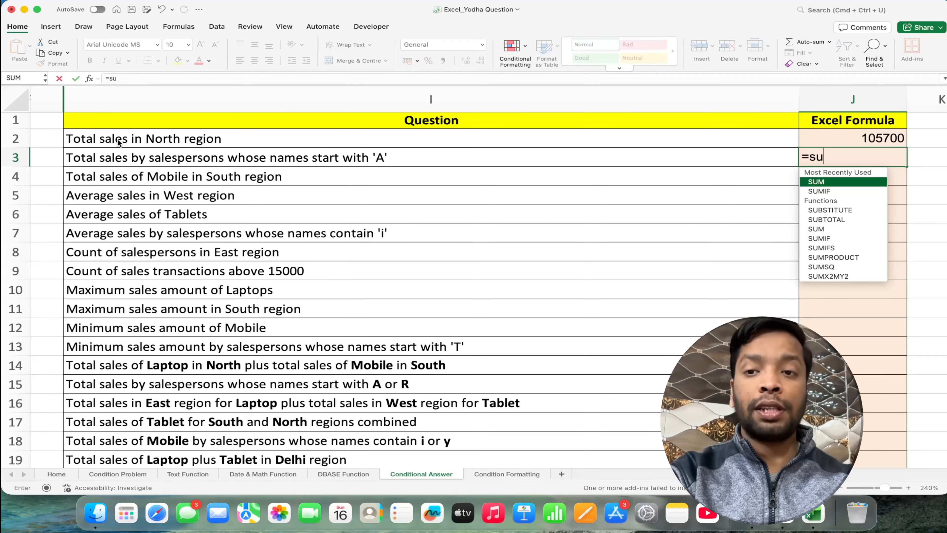
text(mif)
key(Tab)
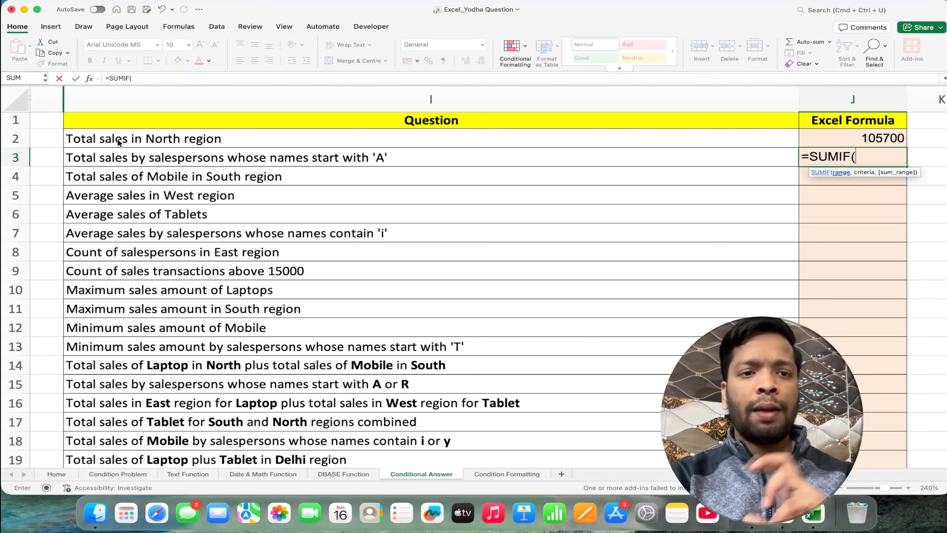
scroll(118, 141, left, 10)
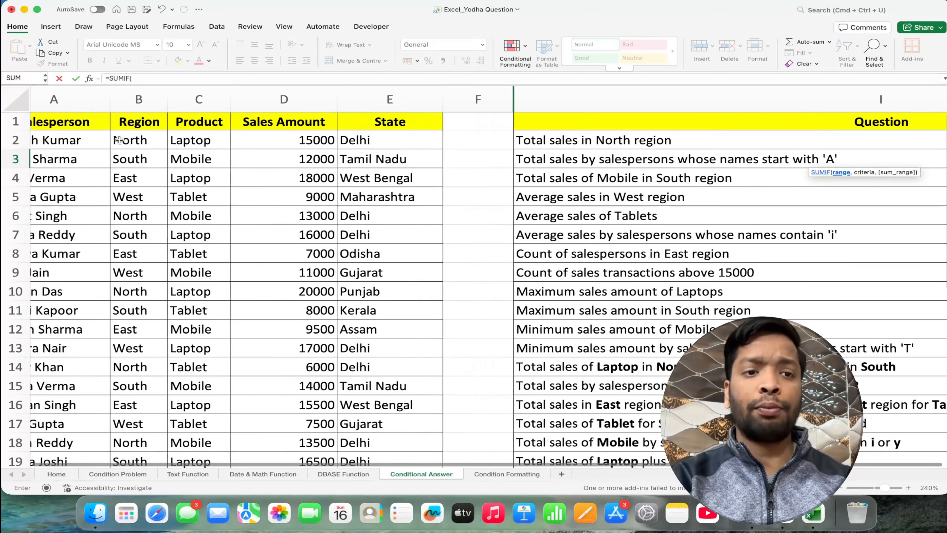
scroll(120, 140, down, 1)
scroll(119, 140, left, 3)
scroll(119, 140, right, 2)
scroll(119, 140, left, 1)
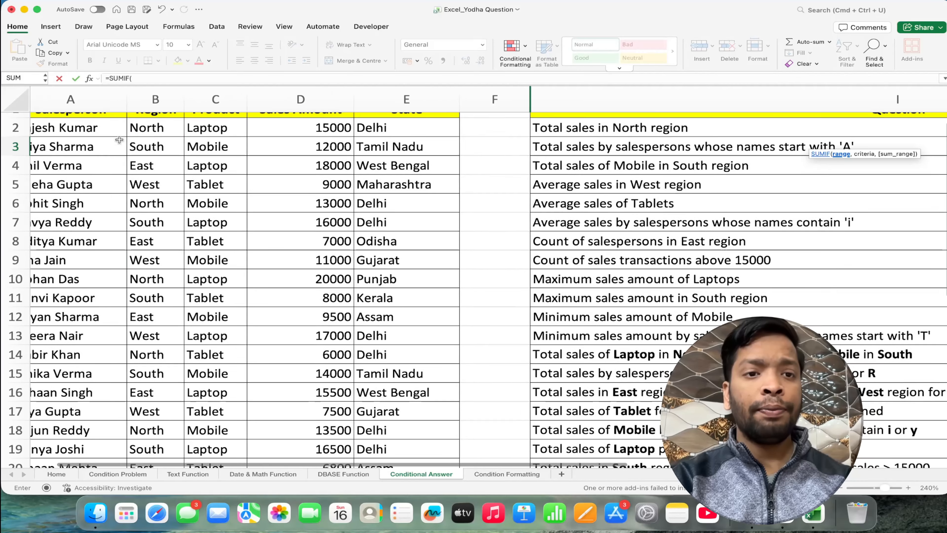
scroll(119, 140, up, 1)
scroll(119, 140, left, 2)
click(120, 140)
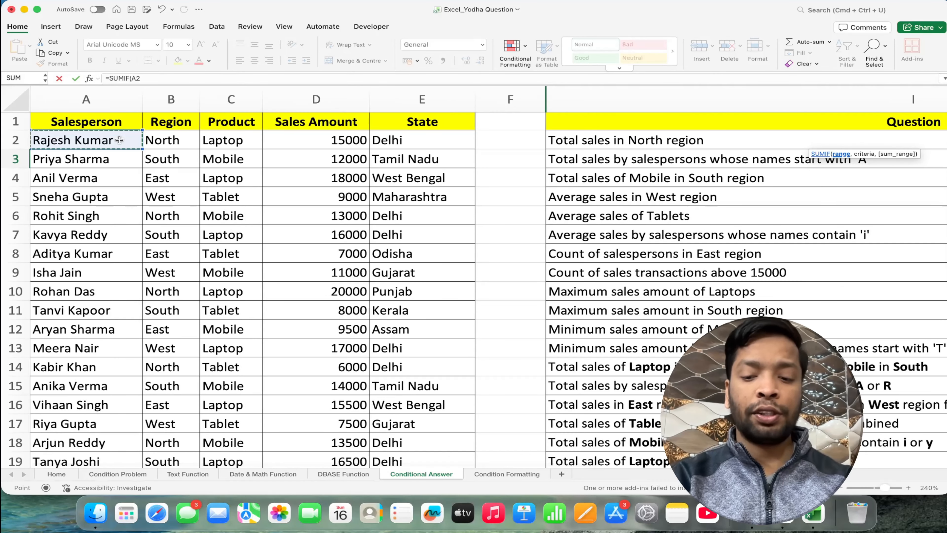
key(ctrl+shift+Down)
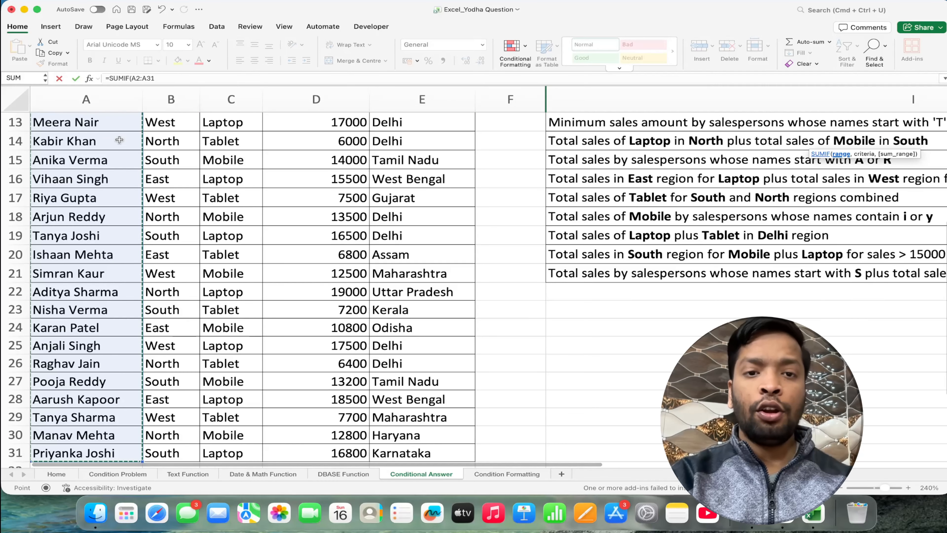
scroll(120, 140, up, 6)
scroll(119, 140, right, 3)
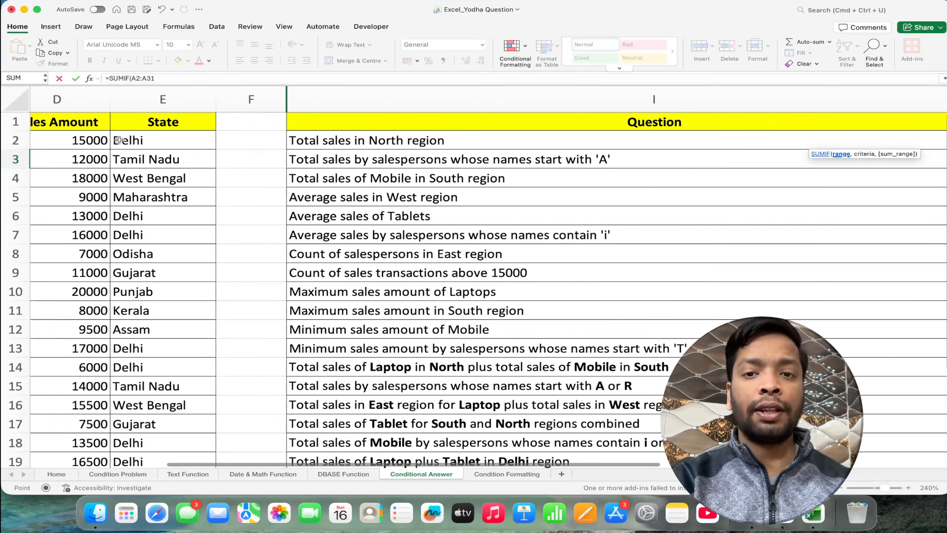
scroll(120, 140, right, 5)
text(,)
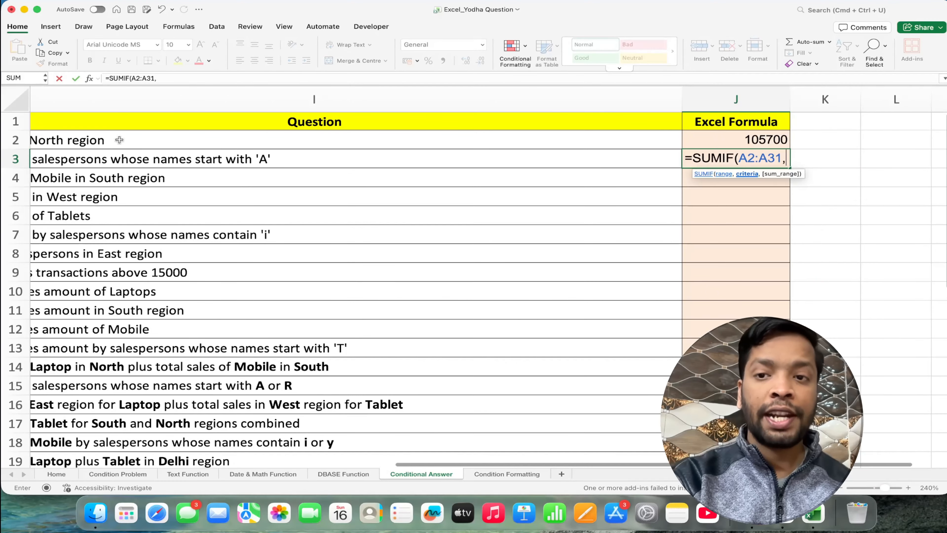
Complete the J3 SUMIF formula with the criterion "A*" and the Sales Amount column D2:D31 as sum range
text("A*)
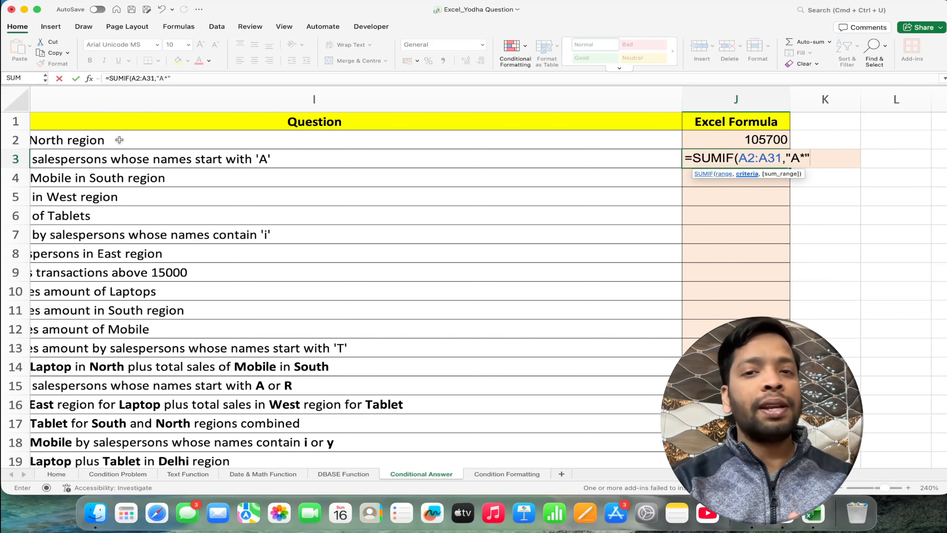
text(,)
scroll(120, 140, left, 10)
click(120, 140)
key(ctrl+shift+Down)
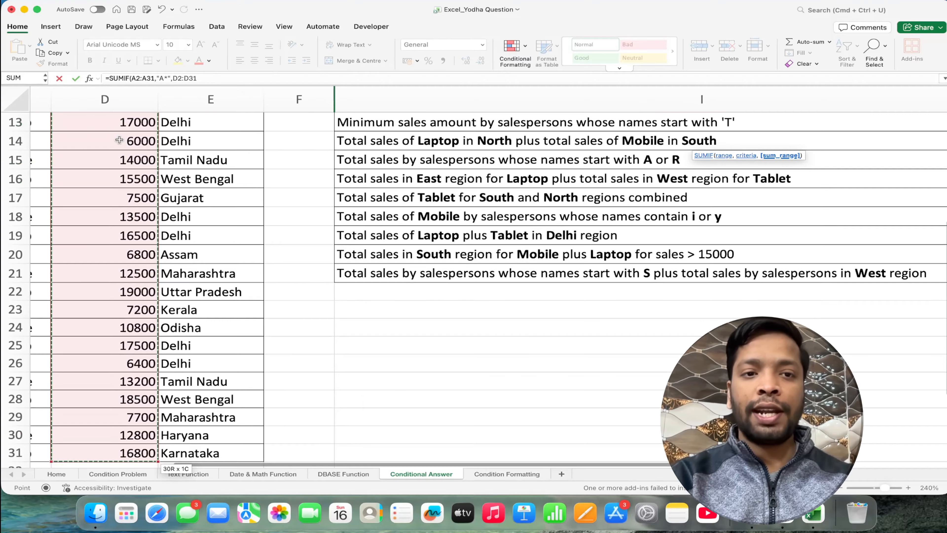
scroll(119, 140, up, 10)
scroll(119, 140, right, 10)
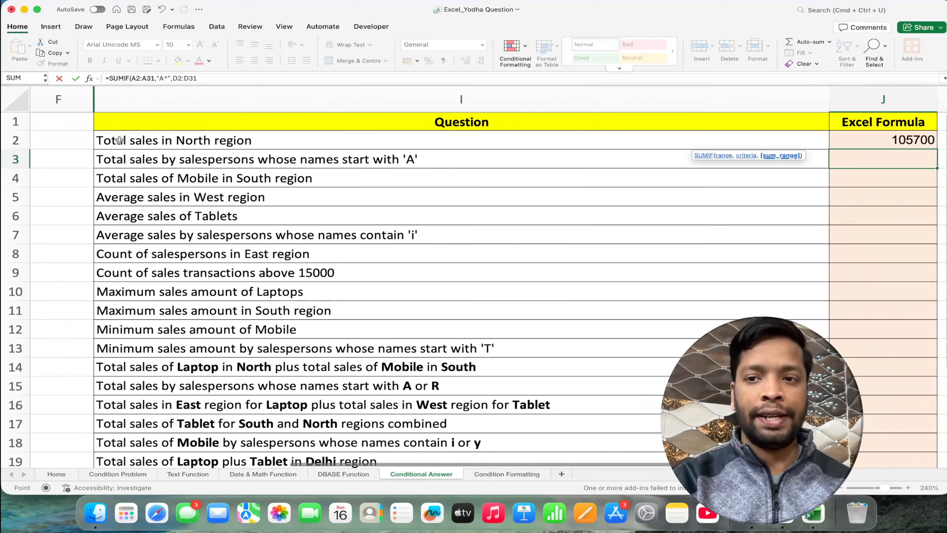
key(Return)
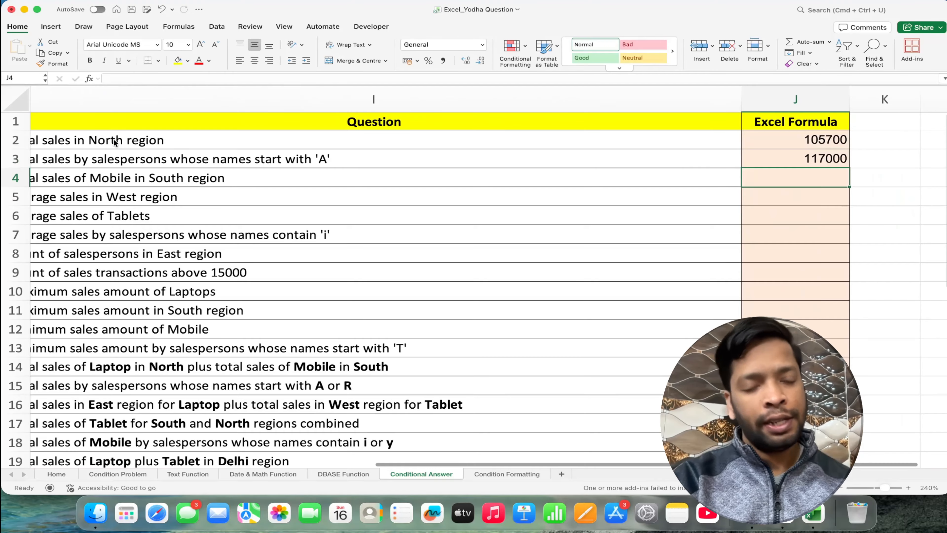
Examine the SUMIFS formula for total sales of Mobile in South region in J4 of Excel_Yodha Answer, comparing its ranges with the data columns
scroll(115, 142, left, 2)
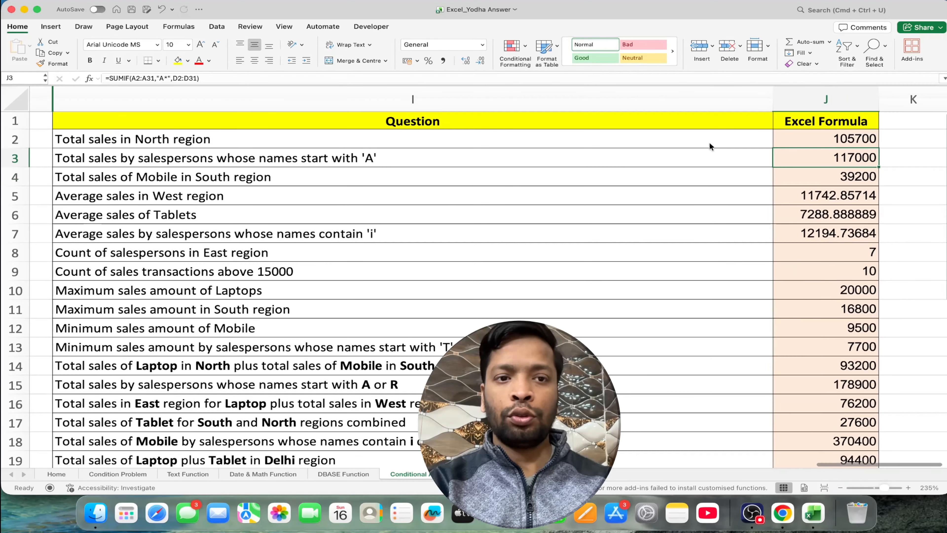
click(828, 180)
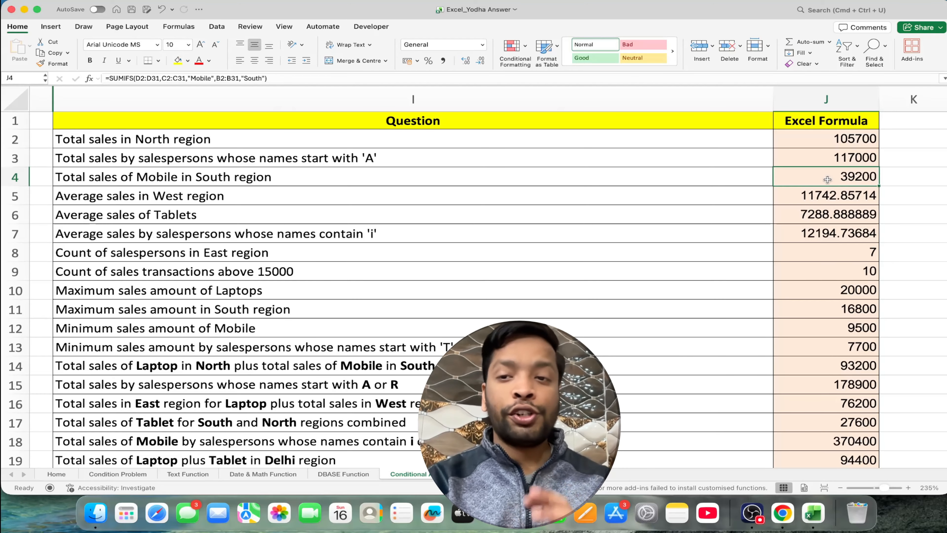
double_click(828, 179)
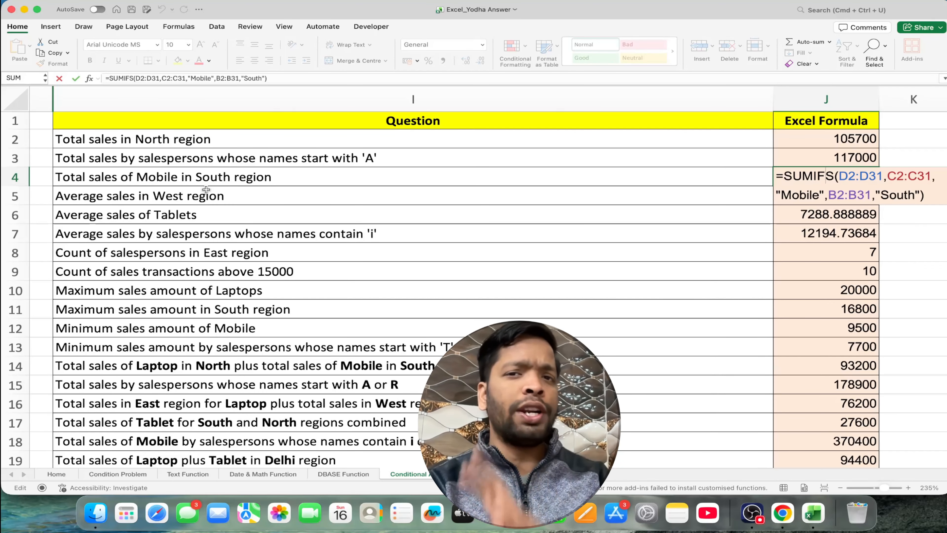
scroll(206, 189, left, 1)
scroll(207, 190, left, 15)
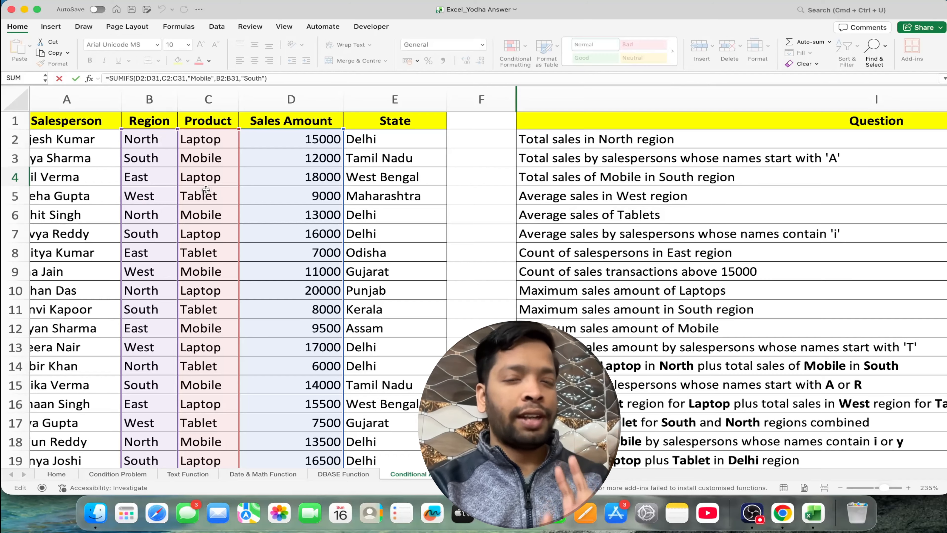
scroll(206, 189, right, 15)
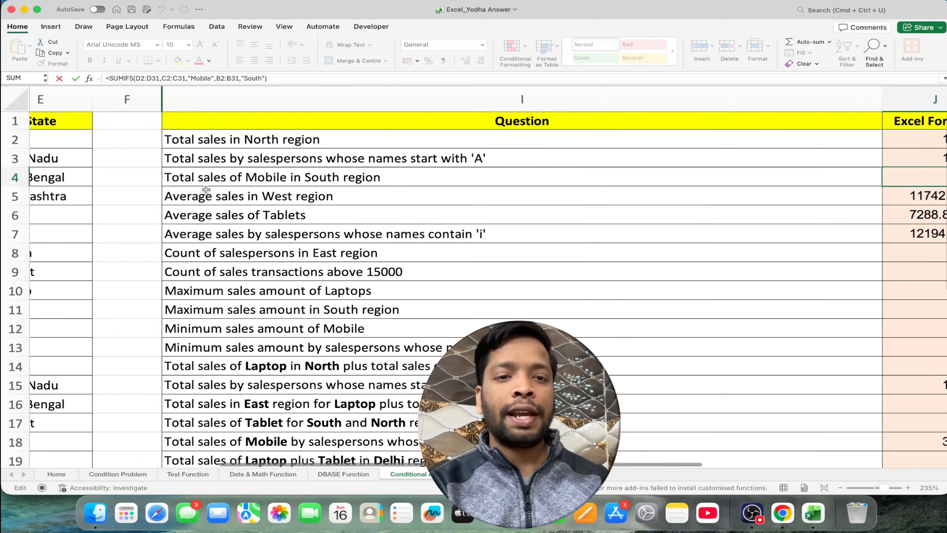
scroll(207, 189, right, 5)
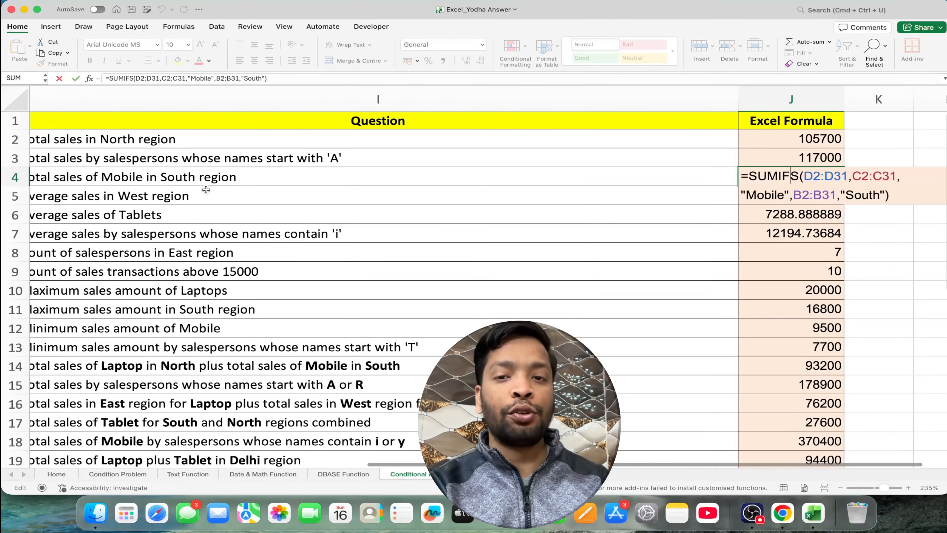
scroll(206, 189, left, 3)
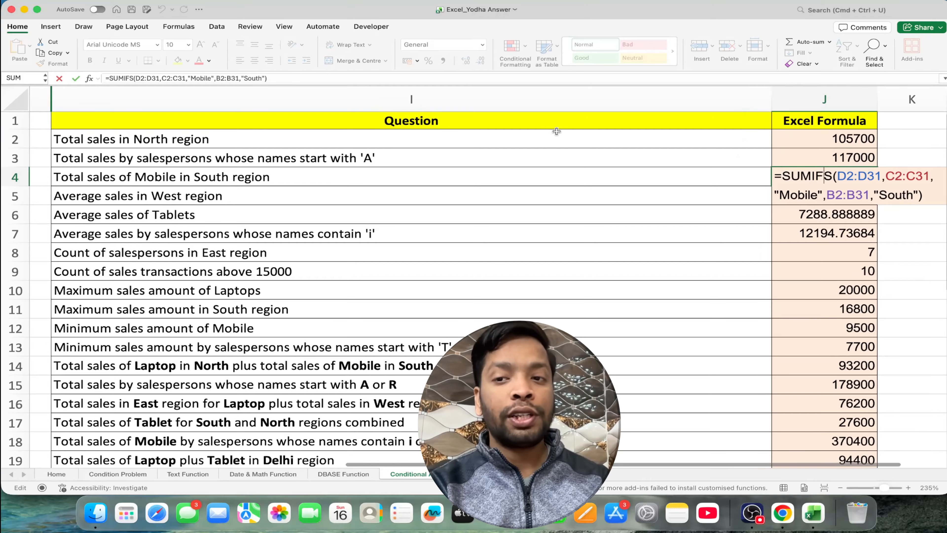
Examine each argument of the J4 SUMIFS formula, from the sum range through the Mobile and South criteria
click(867, 175)
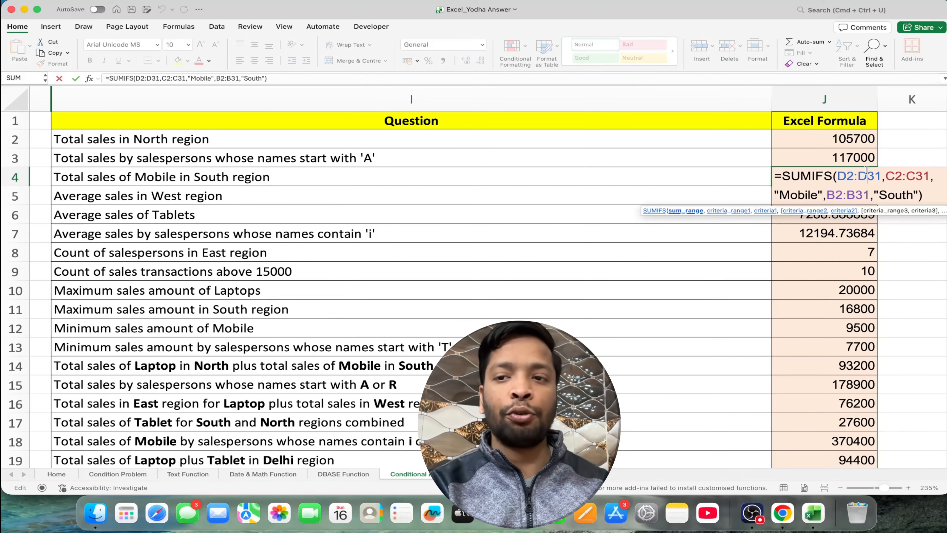
scroll(867, 171, right, 2)
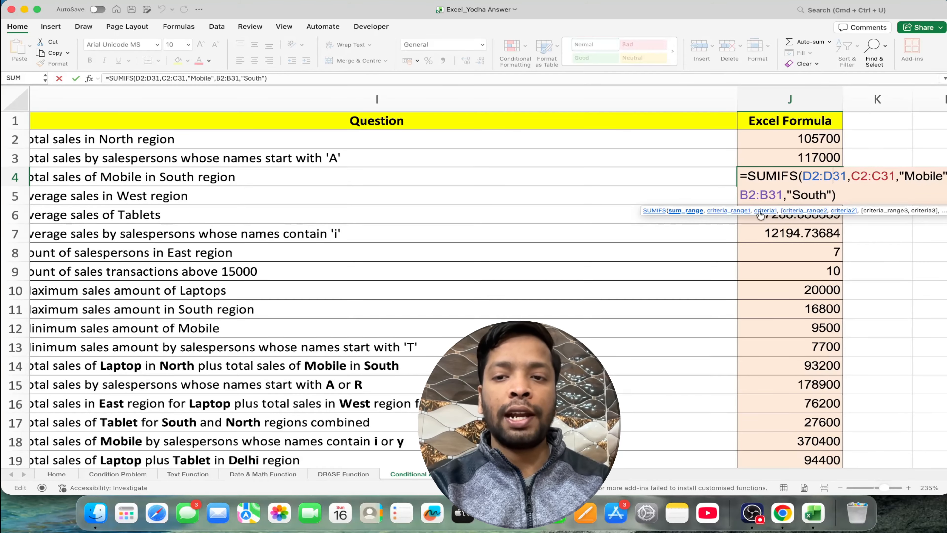
click(723, 215)
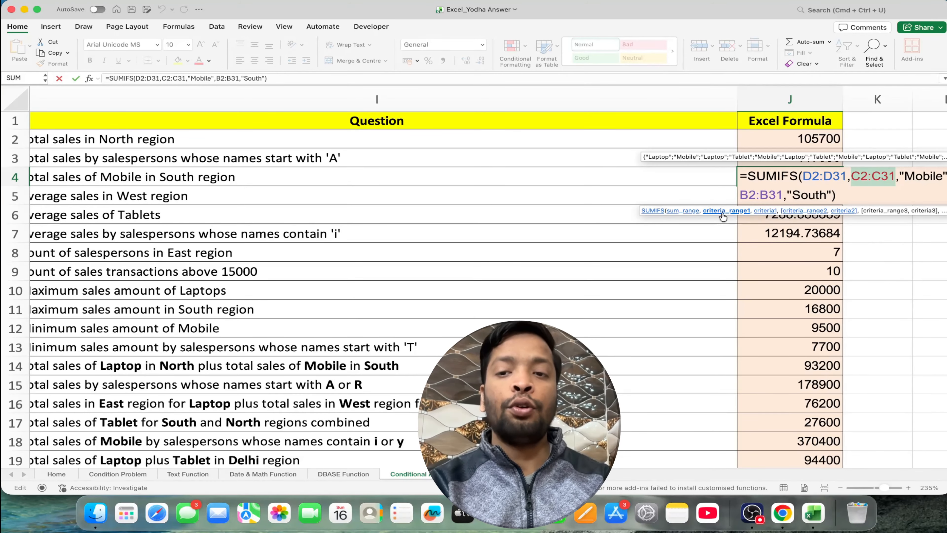
click(765, 213)
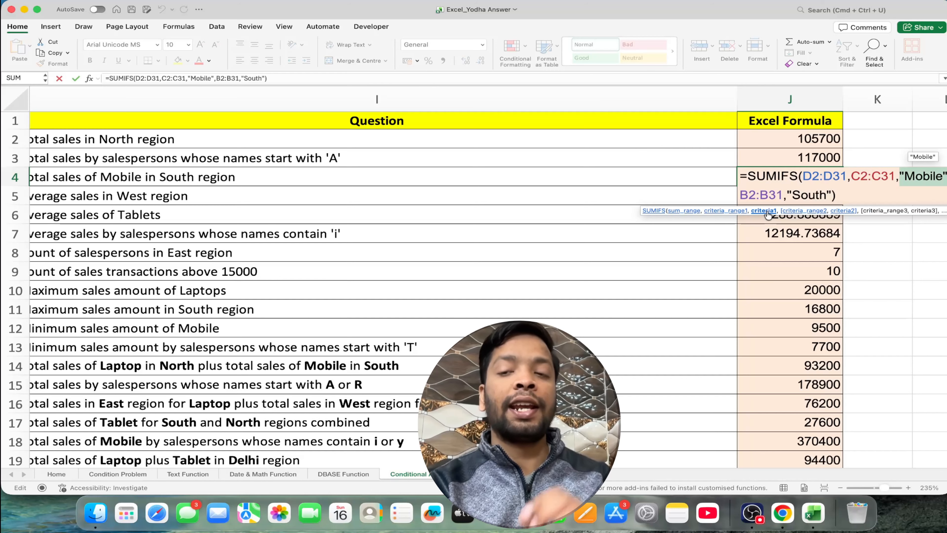
click(798, 213)
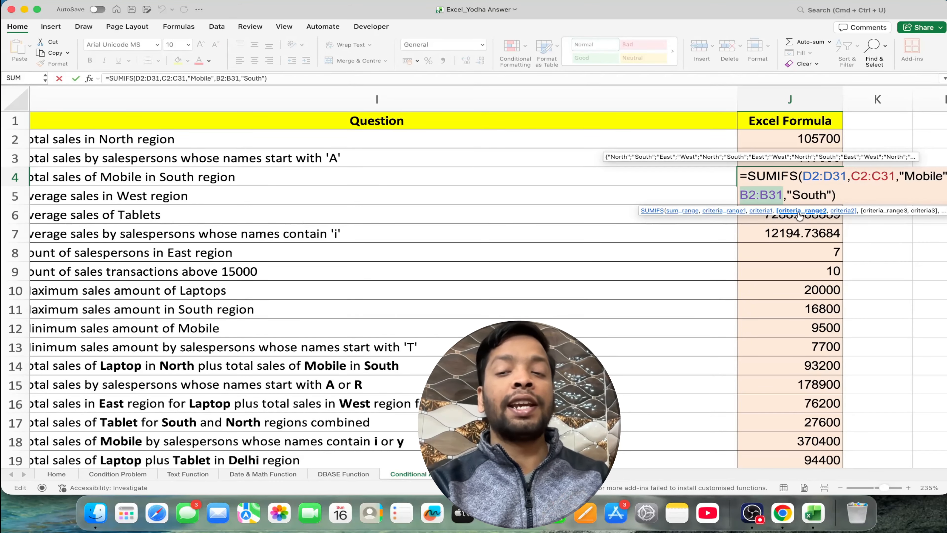
click(841, 212)
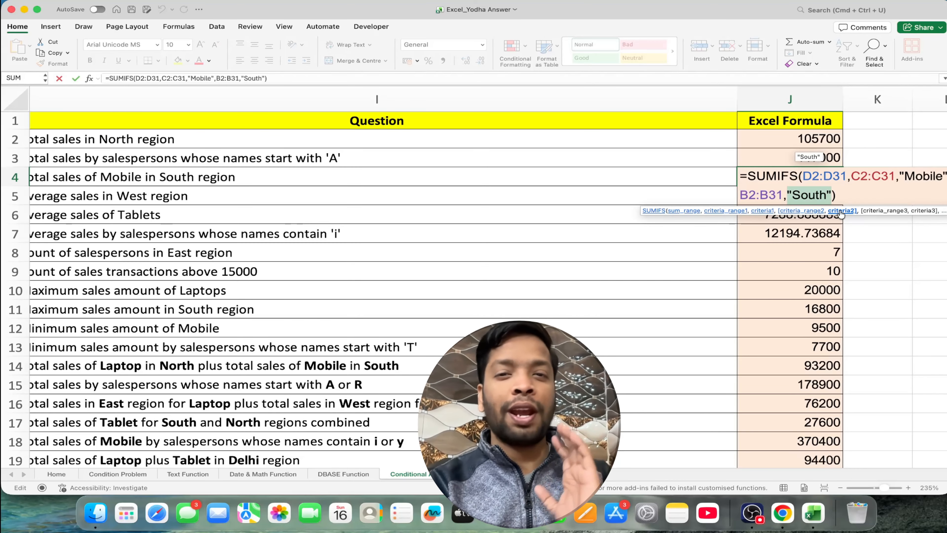
key(Return)
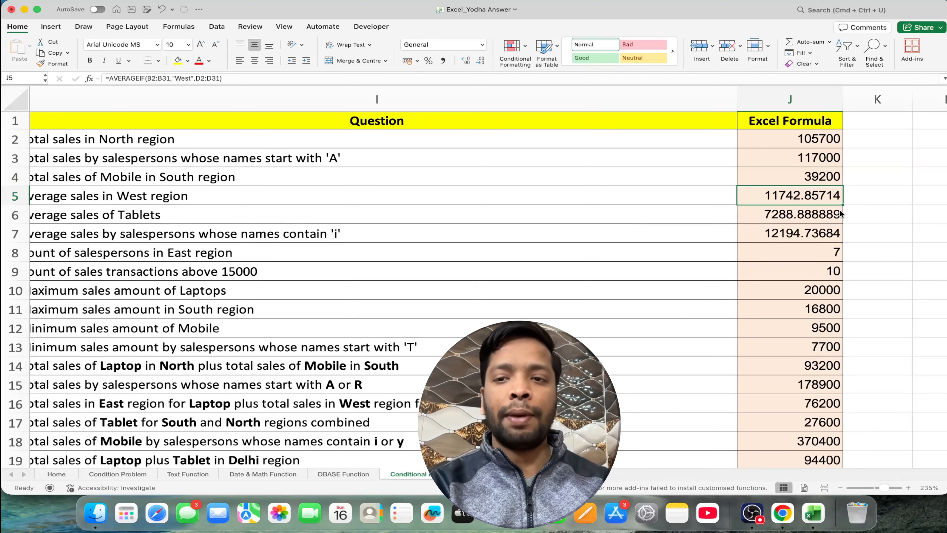
Review the AVERAGEIF formulas for average sales in West region in J5 and average sales of Tablets in J6
double_click(813, 196)
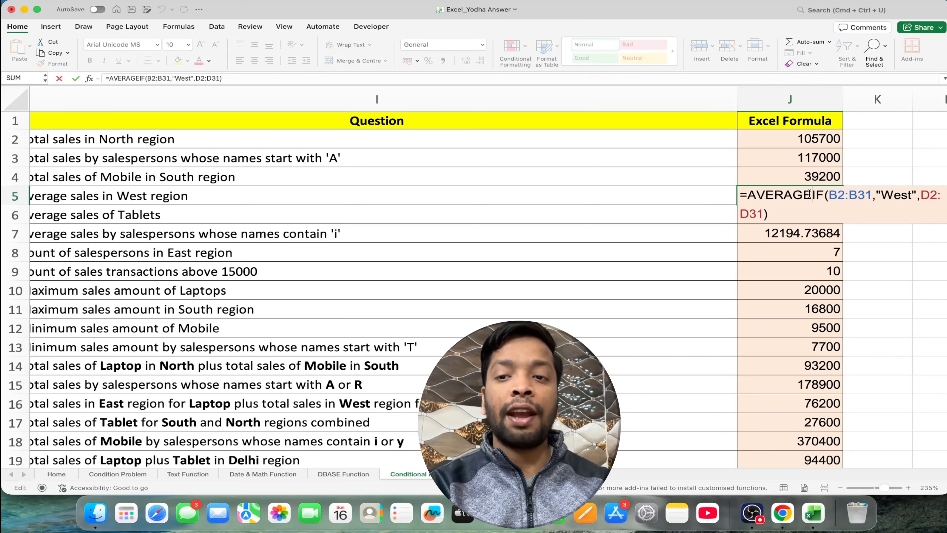
scroll(581, 251, right, 2)
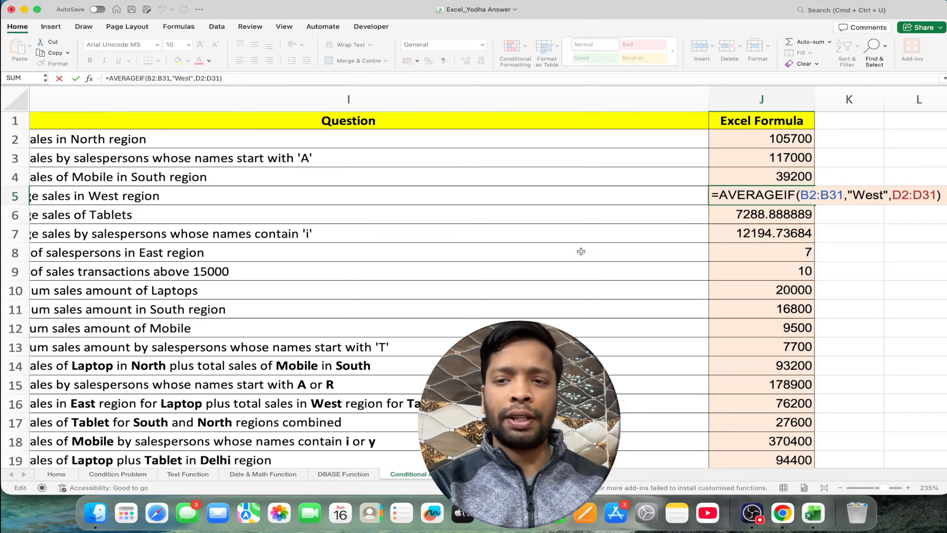
key(Return)
scroll(580, 251, left, 3)
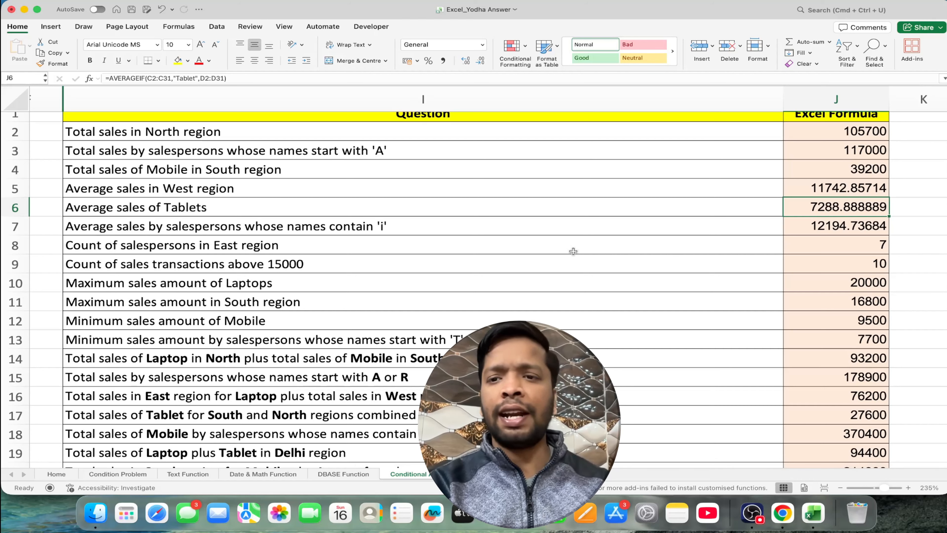
double_click(839, 208)
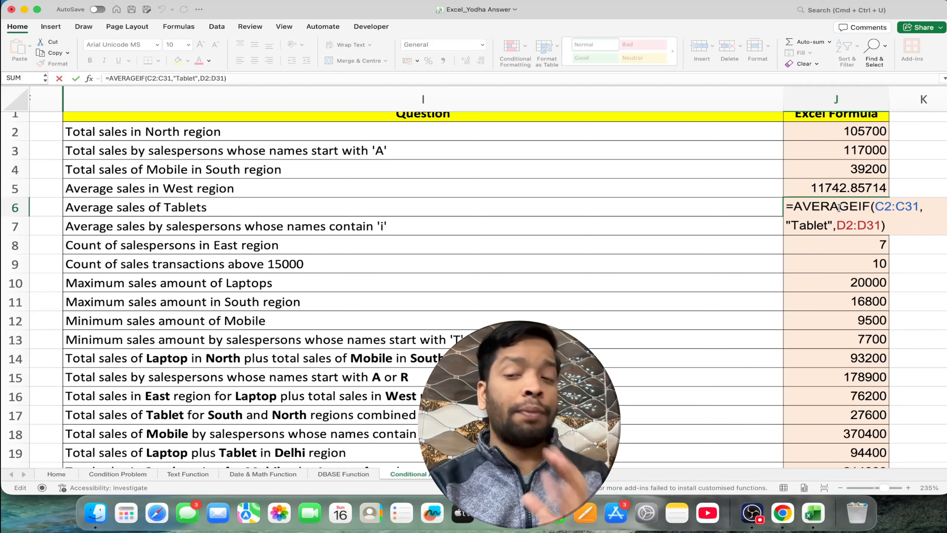
key(Return)
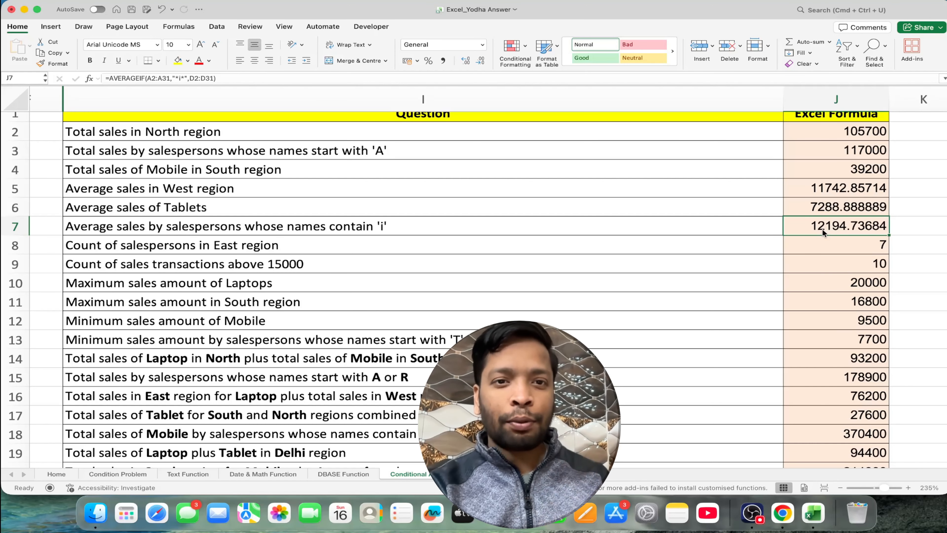
Examine the AVERAGEIF formula in J7, focusing on the wildcard criterion for salesperson names containing 'i'
double_click(847, 225)
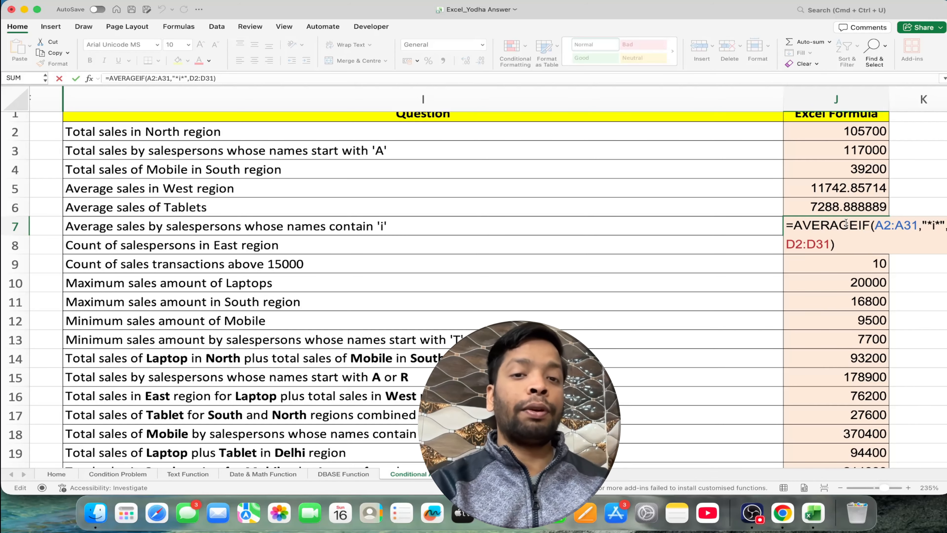
scroll(781, 224, right, 5)
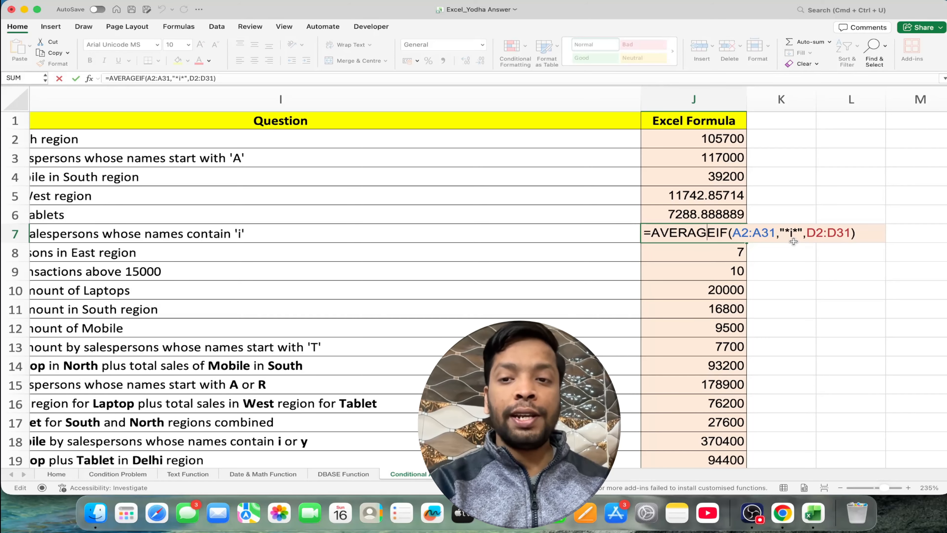
key(Return)
scroll(684, 239, left, 5)
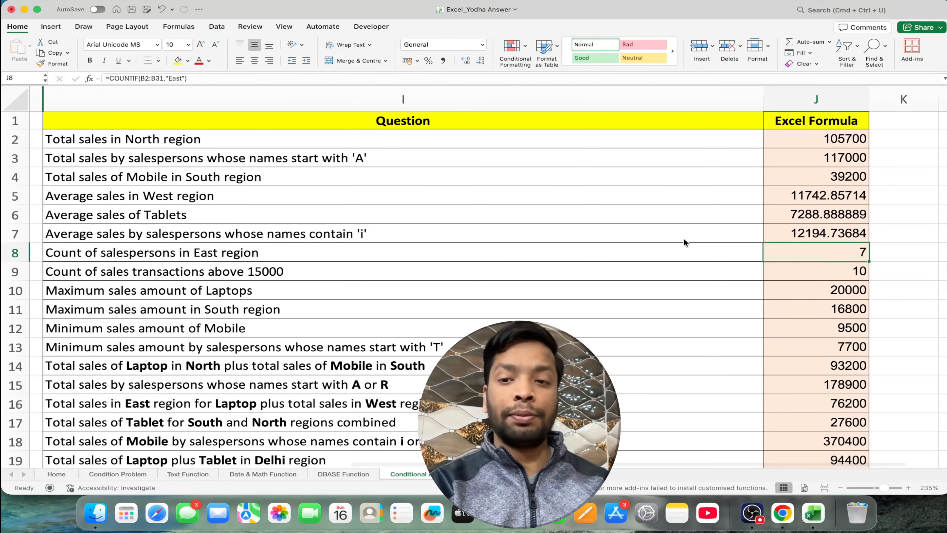
Review the COUNTIF formulas for salespersons in East region in J8 and sales transactions above 15000 in J9
double_click(837, 252)
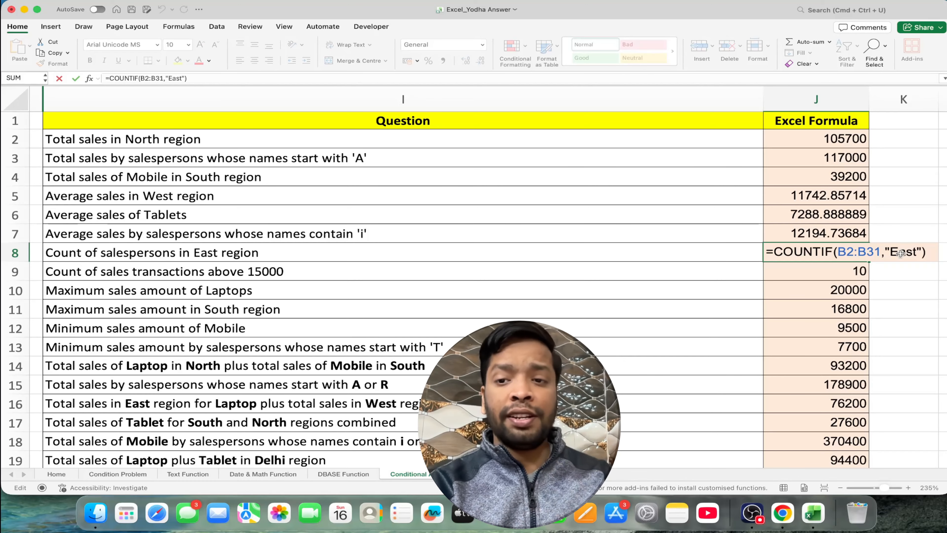
key(Return)
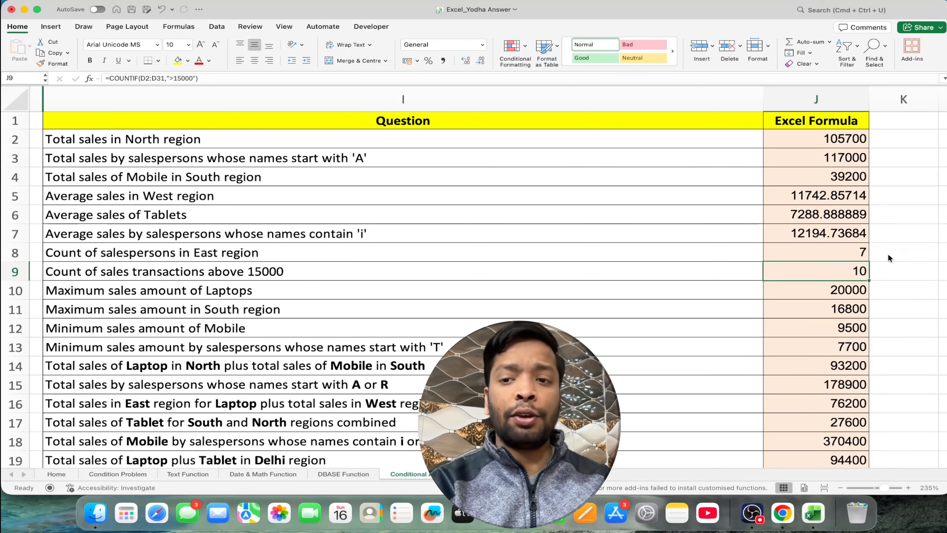
double_click(835, 270)
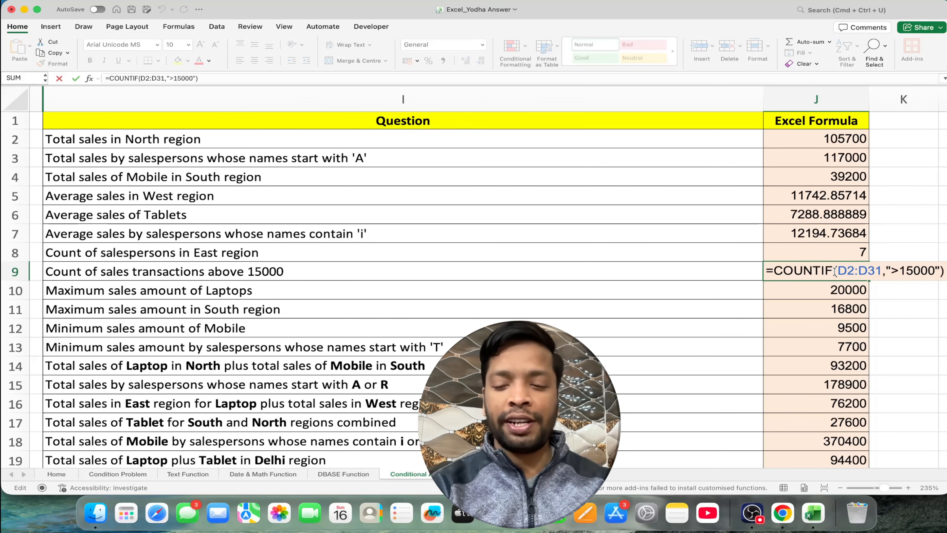
key(Return)
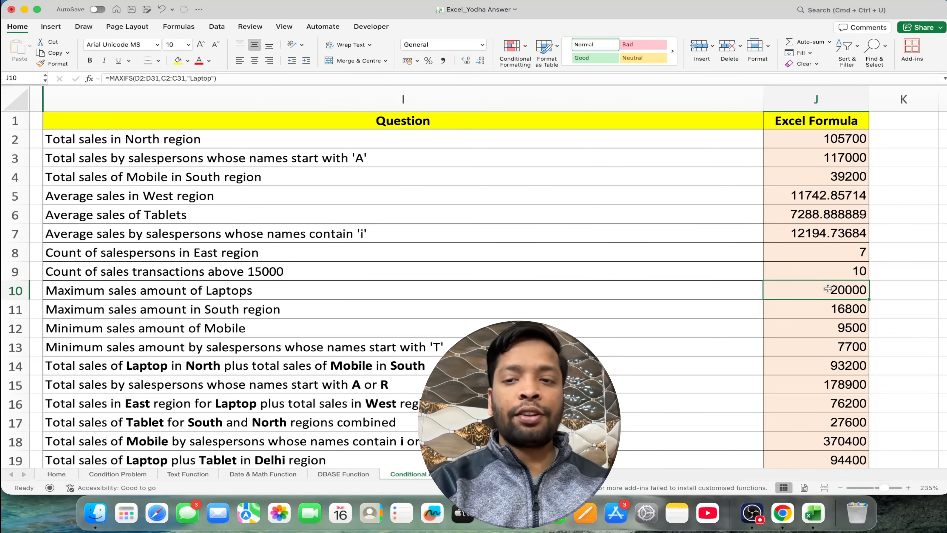
Examine the max range, criteria range and criterion of the MAXIFS formula for Laptops in J10
double_click(828, 290)
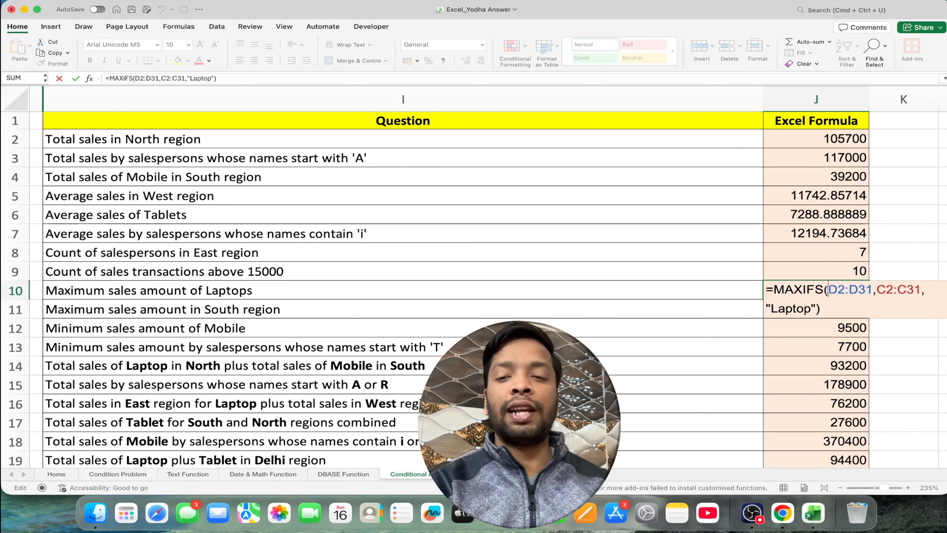
click(850, 289)
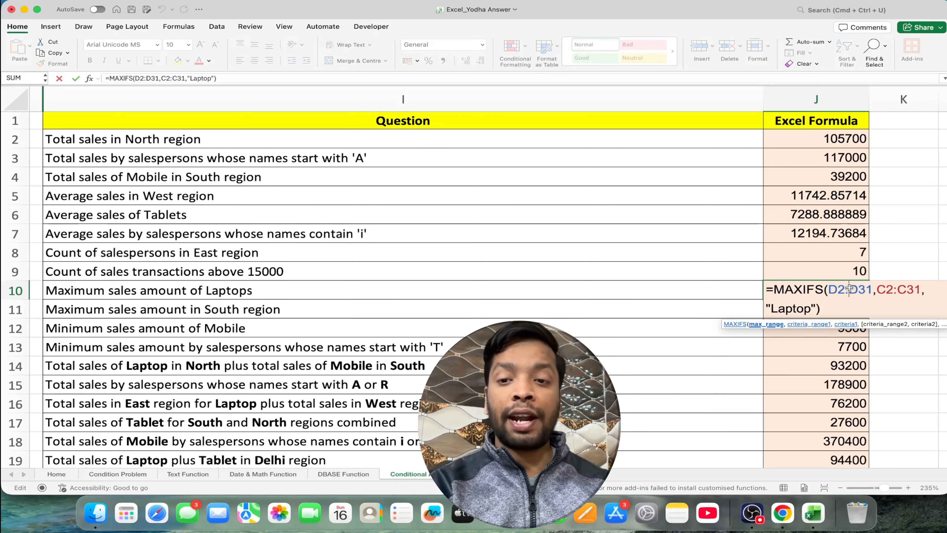
click(766, 325)
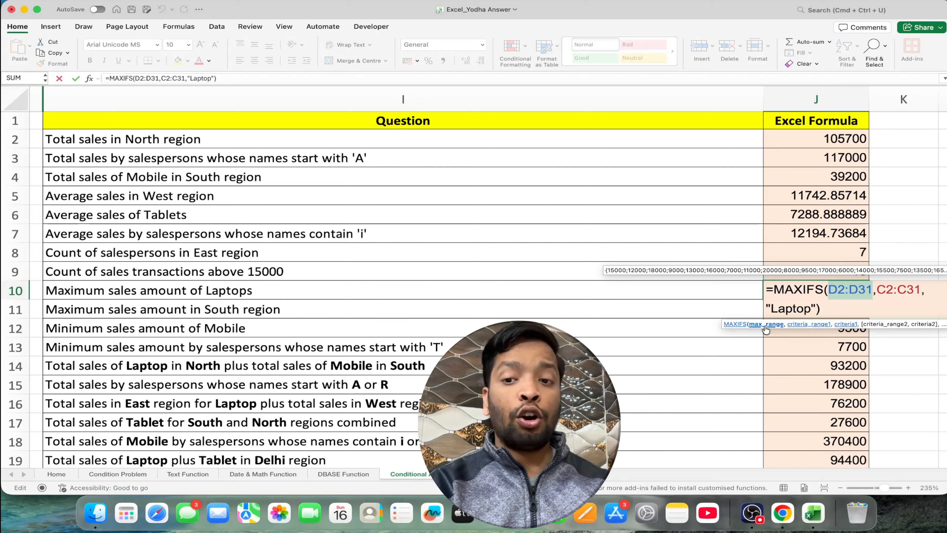
click(808, 324)
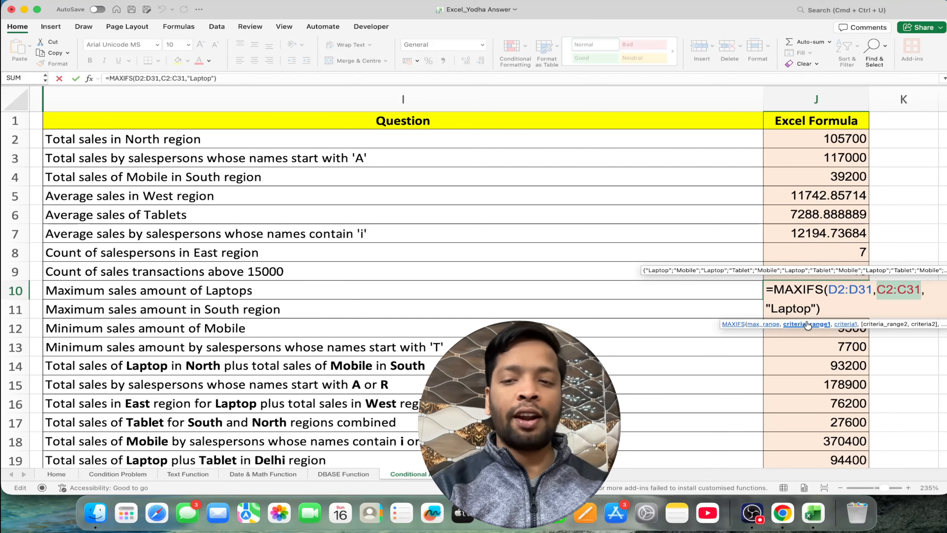
click(848, 325)
key(Return)
Review the MAXIFS formula for the maximum sales amount in South region in J11
double_click(841, 314)
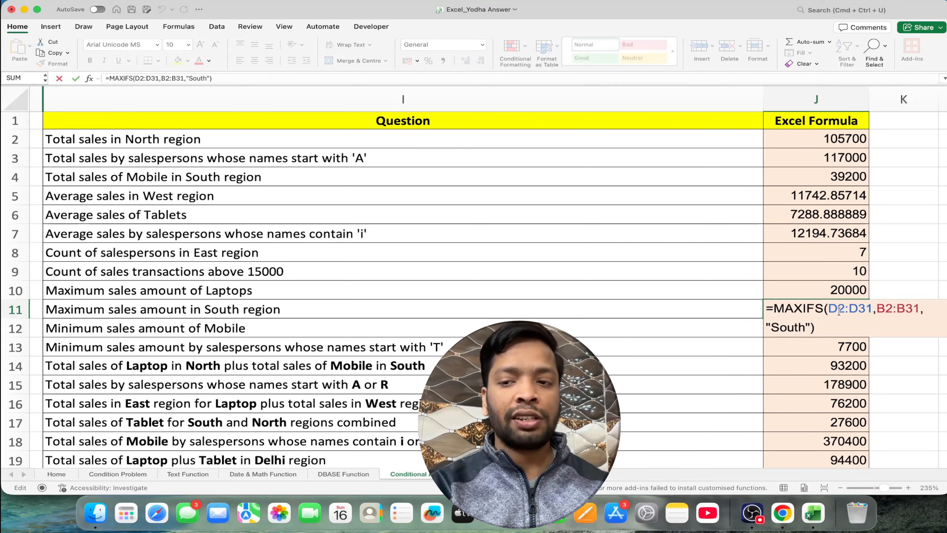
key(Escape)
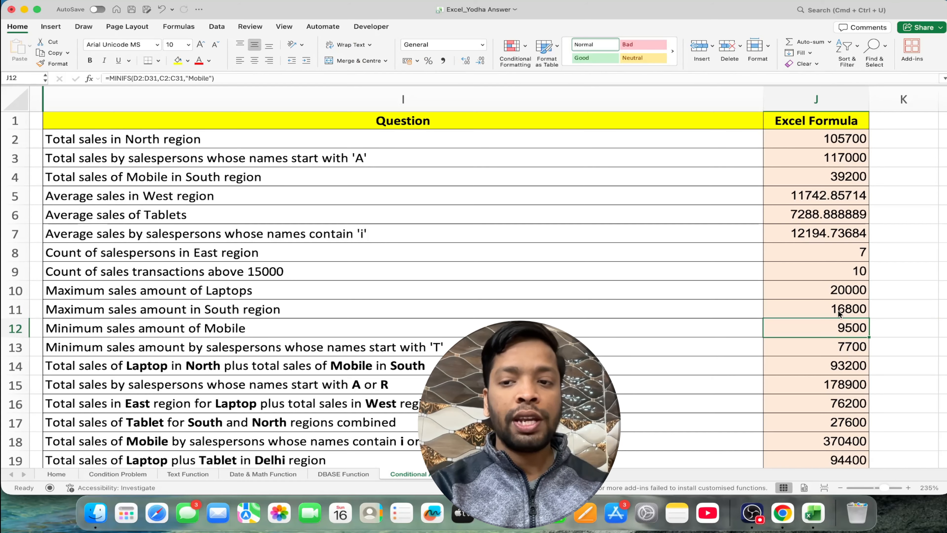
double_click(836, 304)
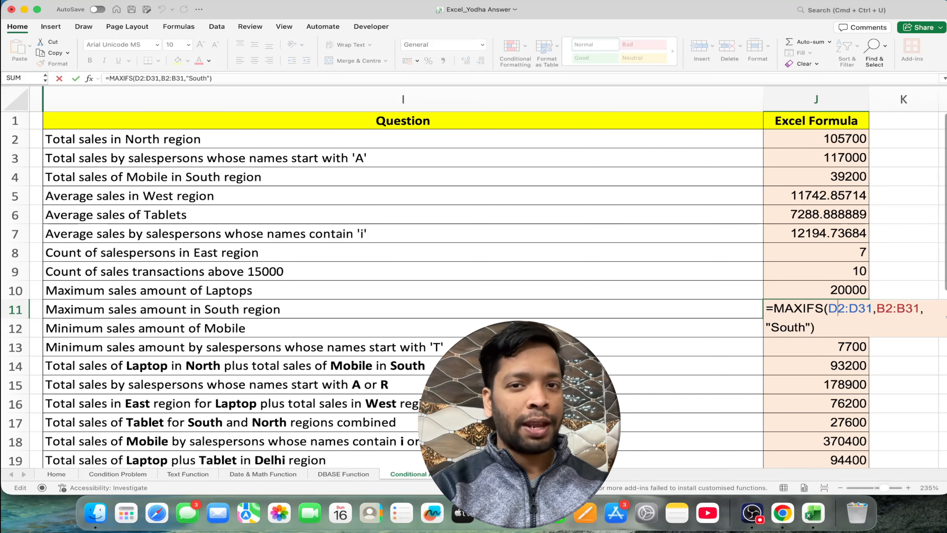
key(Return)
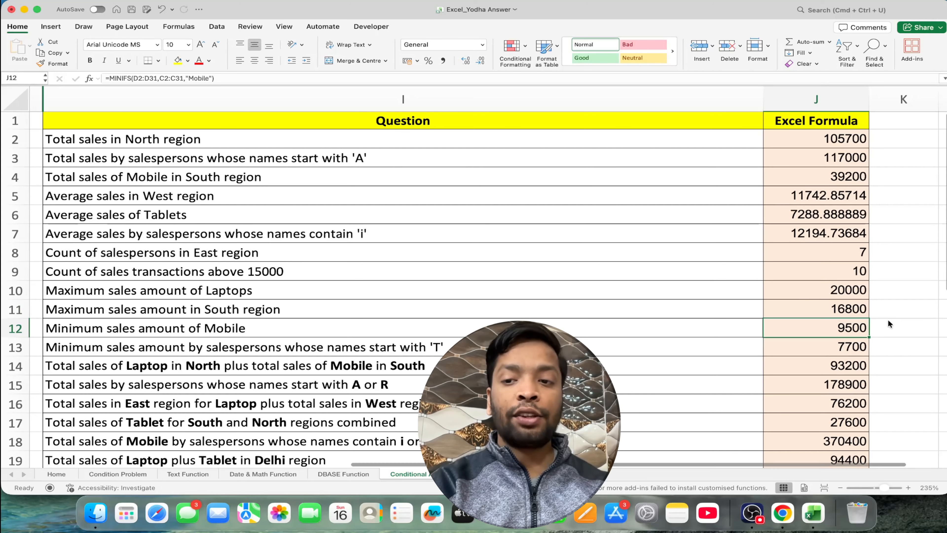
Examine the MINIFS formulas for Mobile in J12 and names starting with 'T' in J13, checking each argument of the latter
double_click(858, 327)
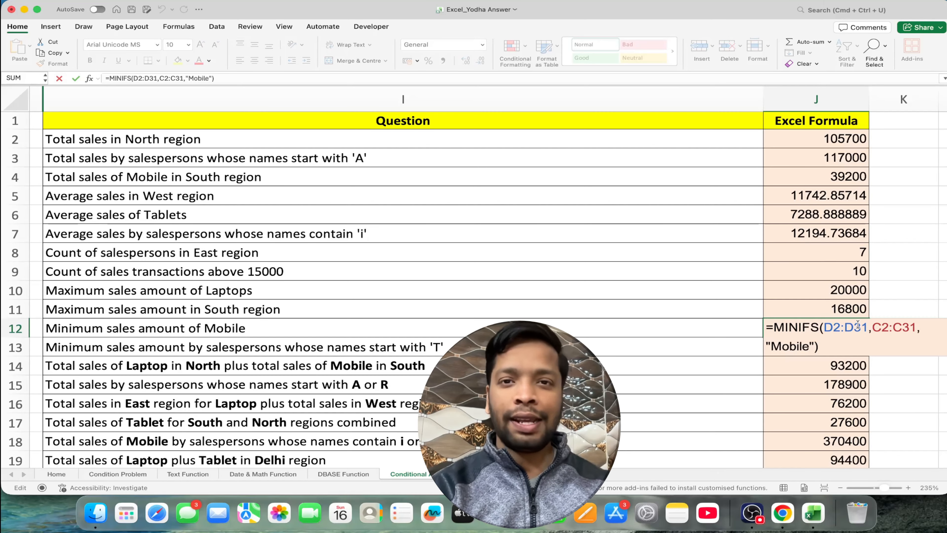
key(Return)
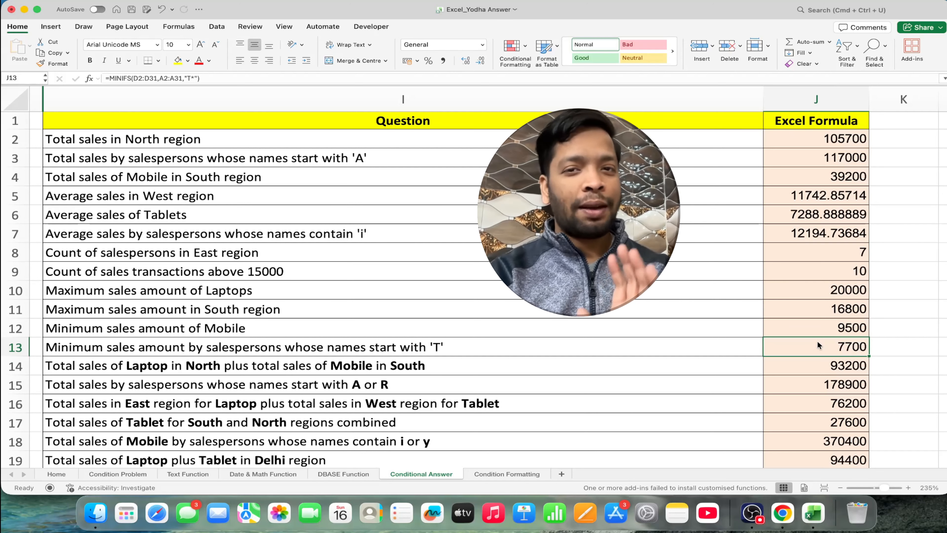
double_click(848, 346)
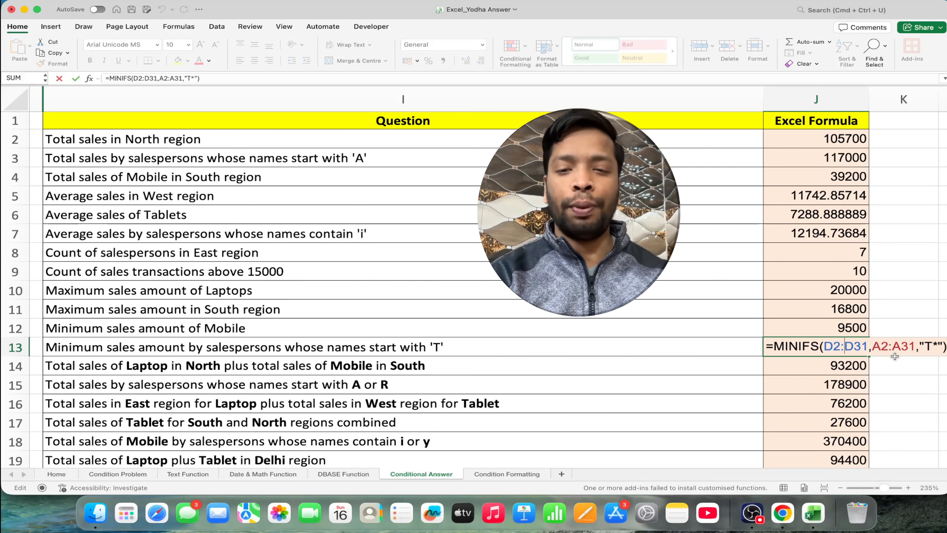
key(Return)
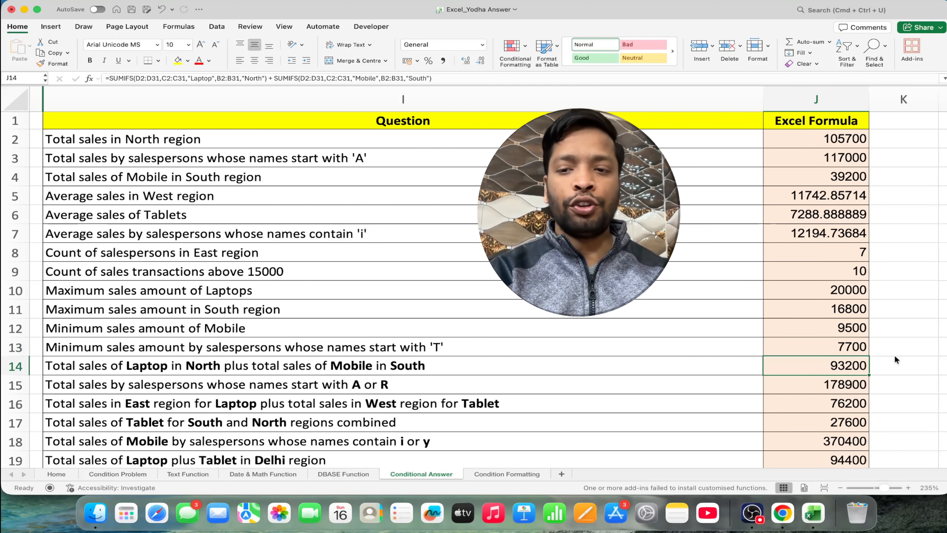
double_click(855, 348)
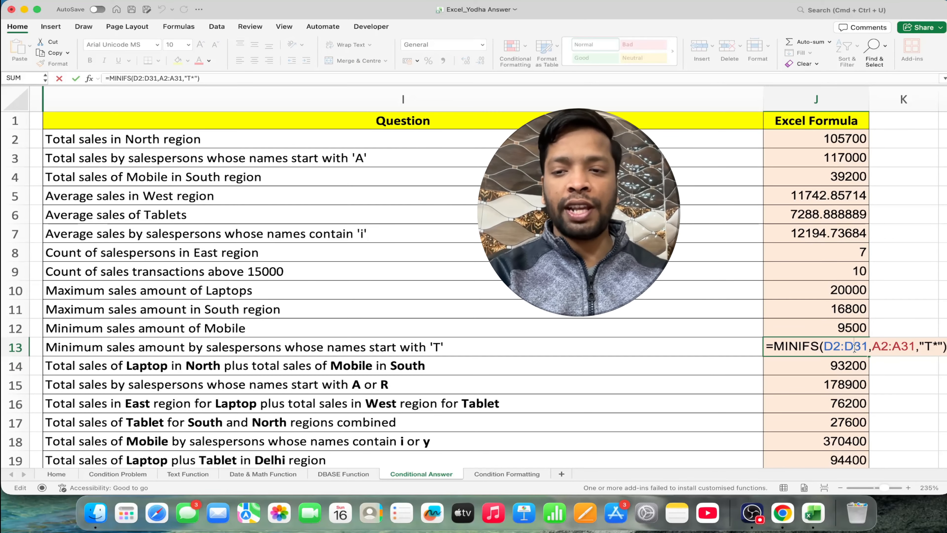
click(772, 362)
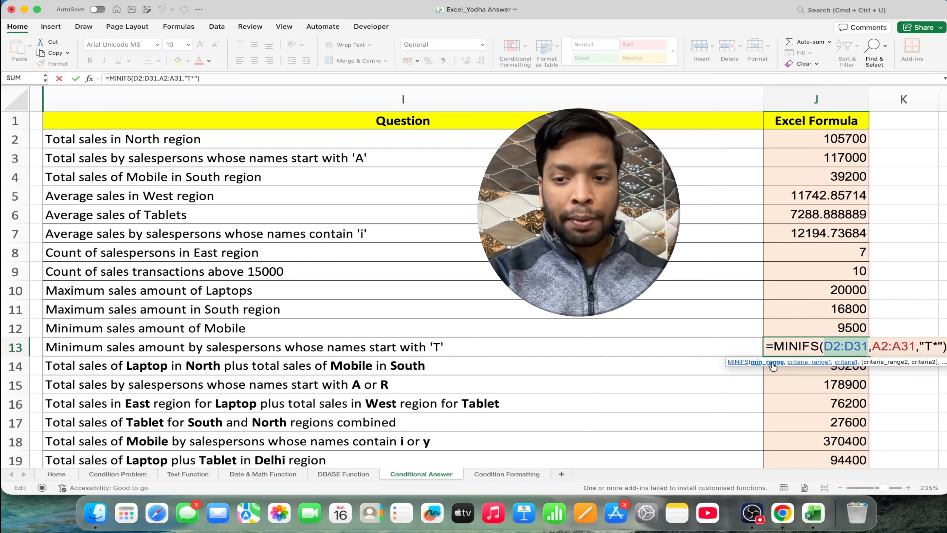
click(802, 363)
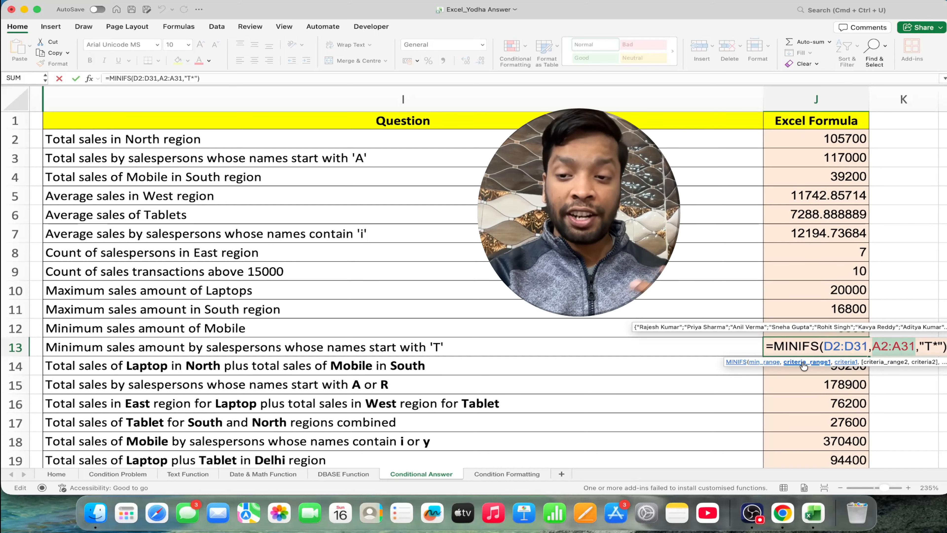
click(846, 362)
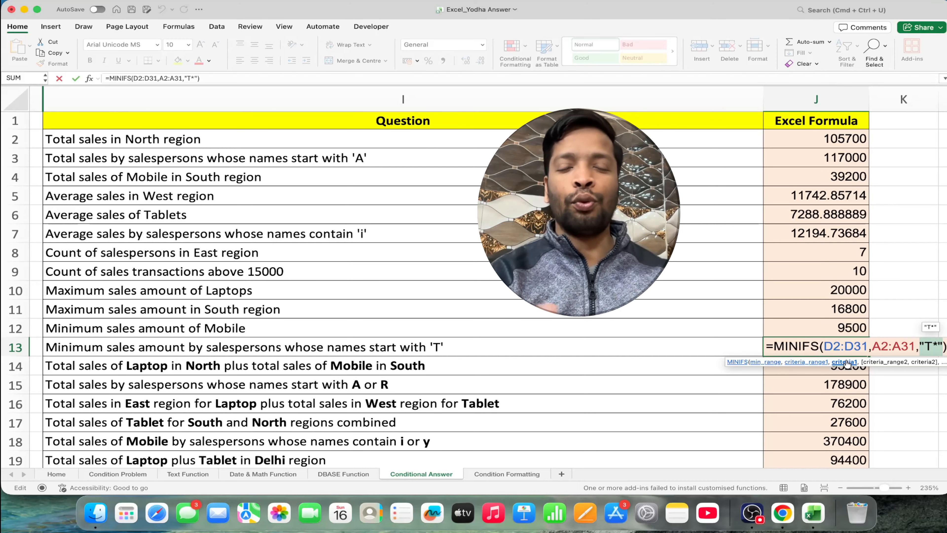
Examine each argument of the first SUMIFS in J14, the formula for Laptop sales in North plus Mobile sales in South
key(Return)
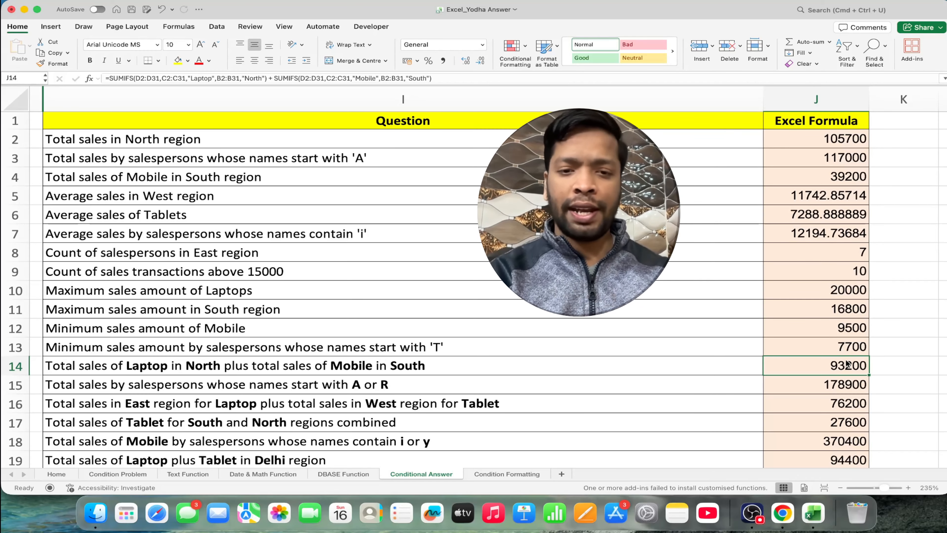
double_click(847, 363)
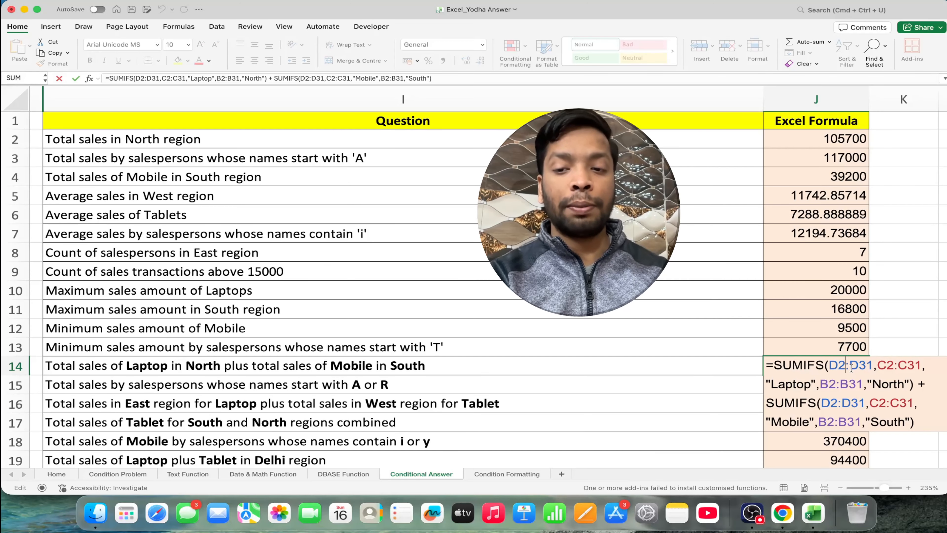
click(859, 365)
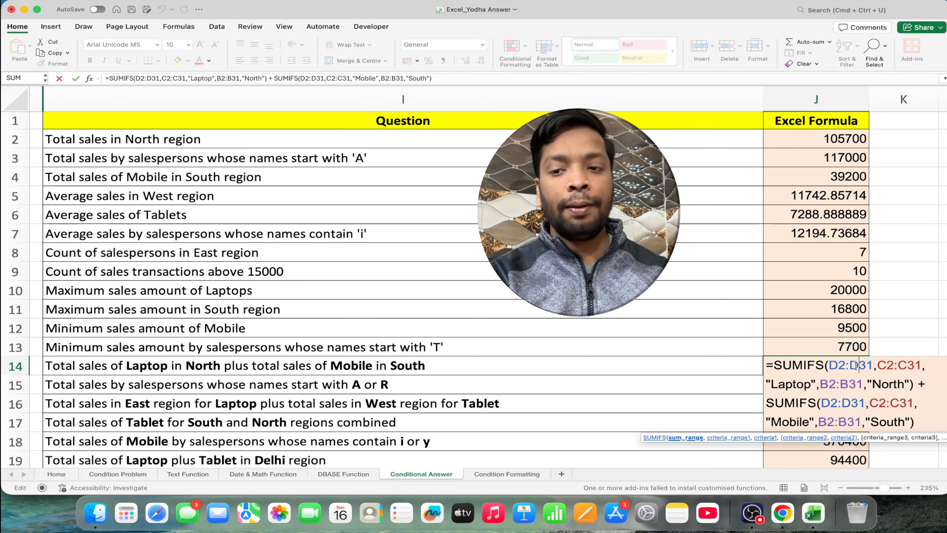
click(687, 437)
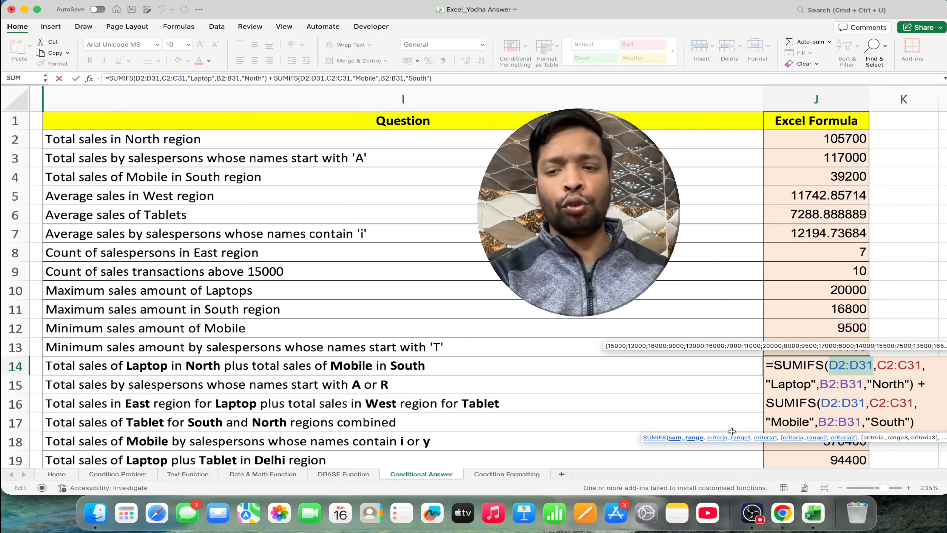
mouse_move(729, 443)
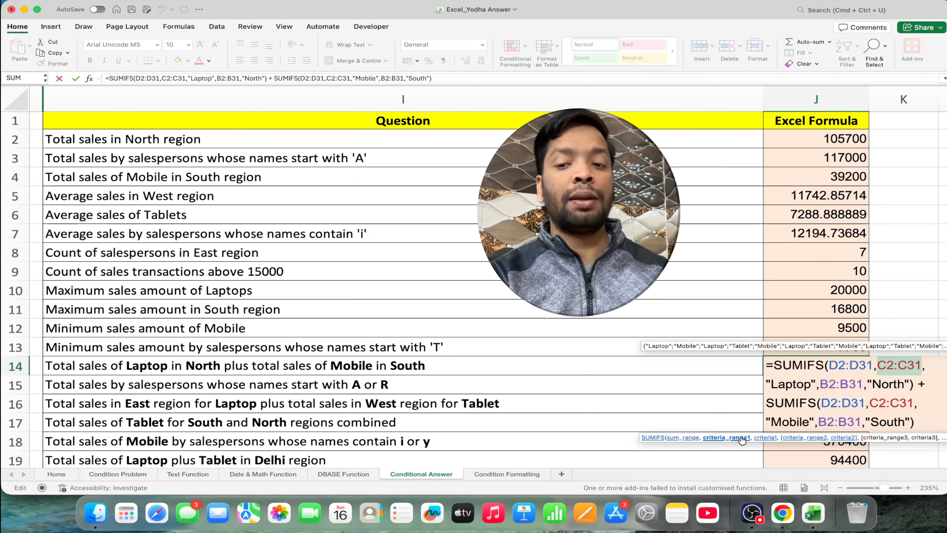
click(764, 438)
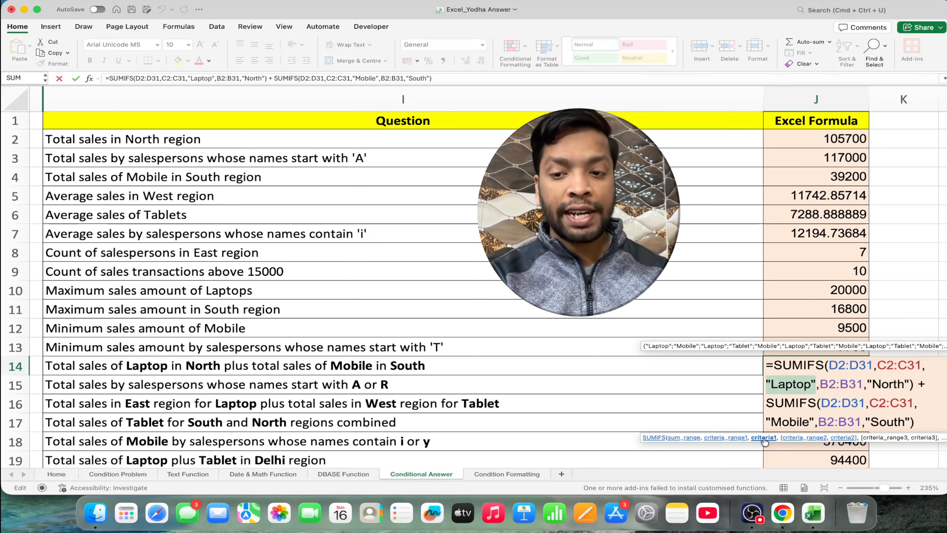
click(791, 438)
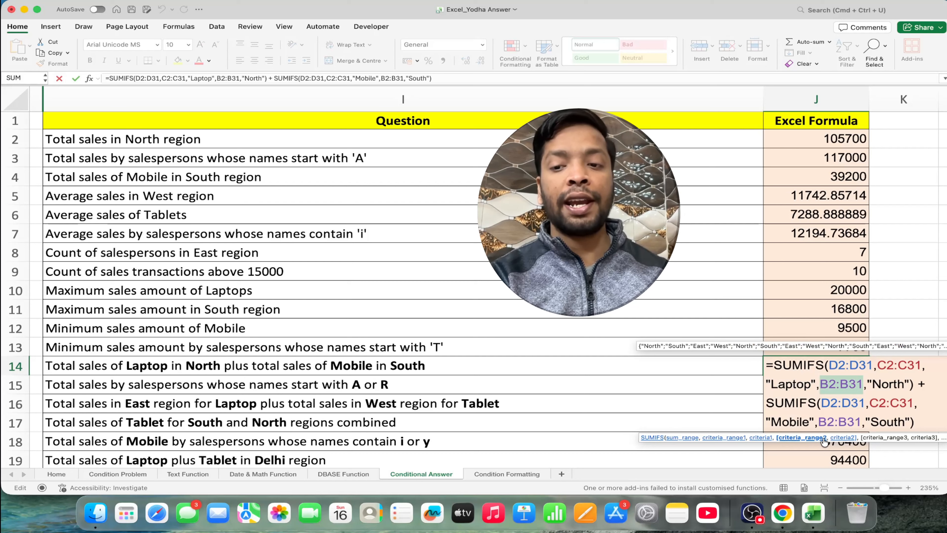
click(842, 438)
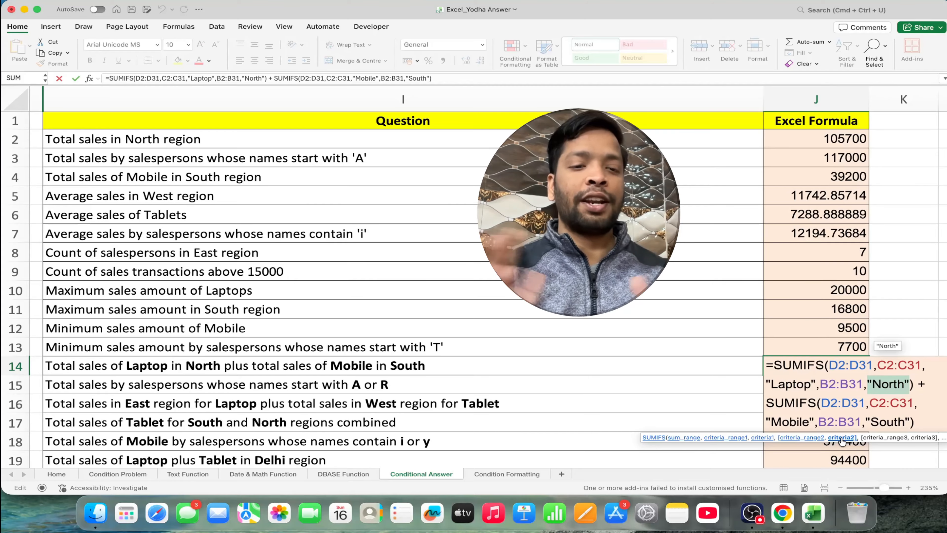
key(Return)
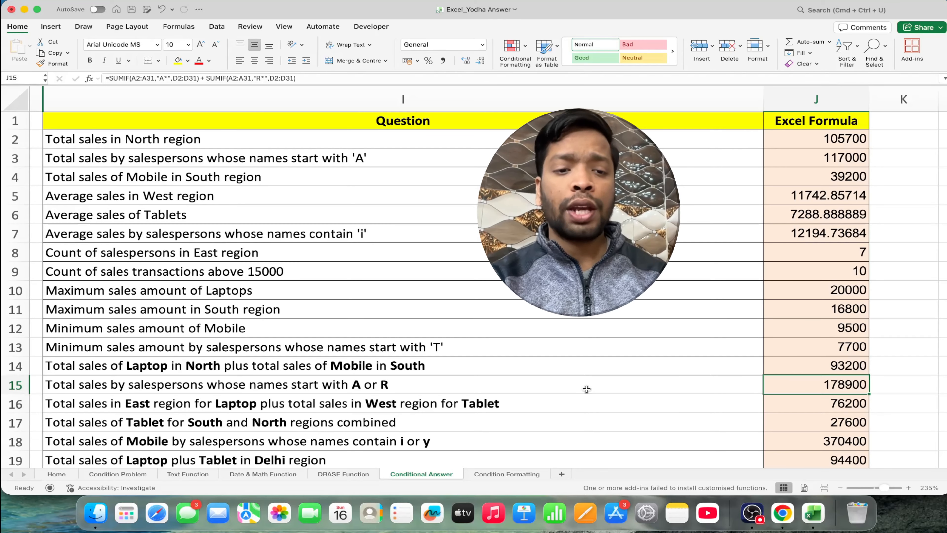
Review the formulas for salespersons starting with A or R in J15 and East Laptop plus West Tablet sales in J16
double_click(828, 385)
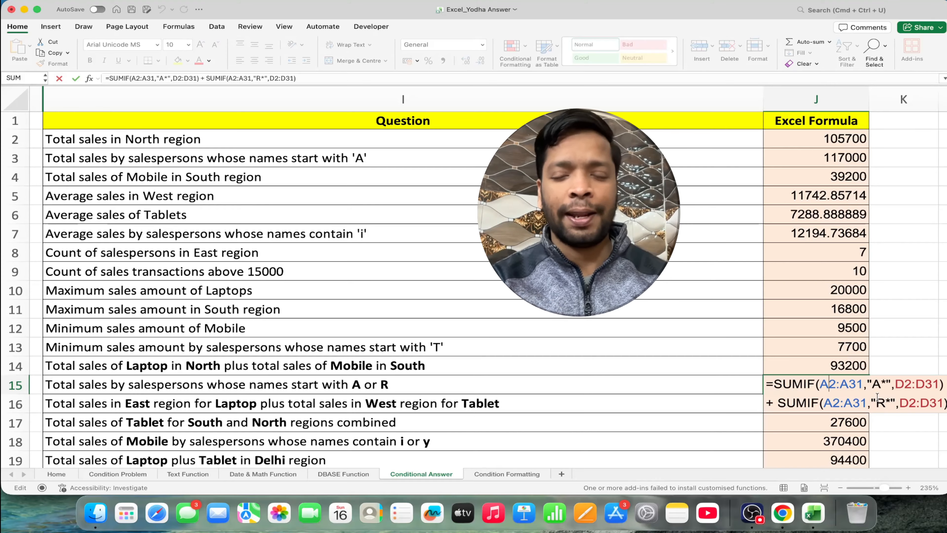
key(Return)
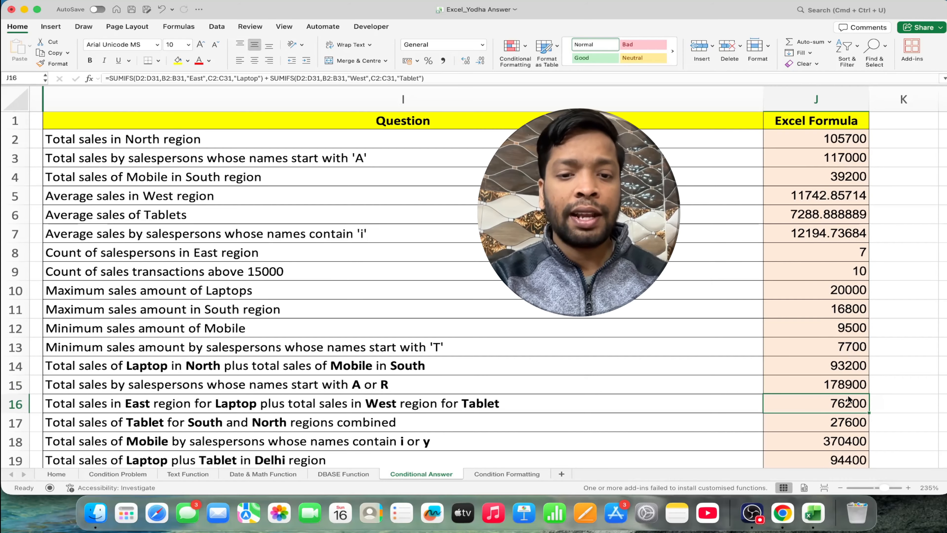
scroll(834, 399, down, 3)
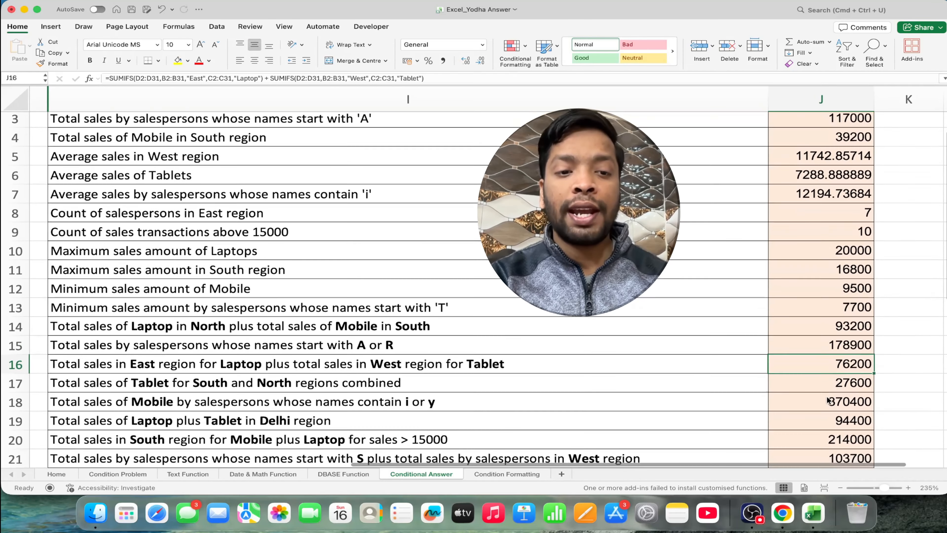
scroll(827, 399, down, 2)
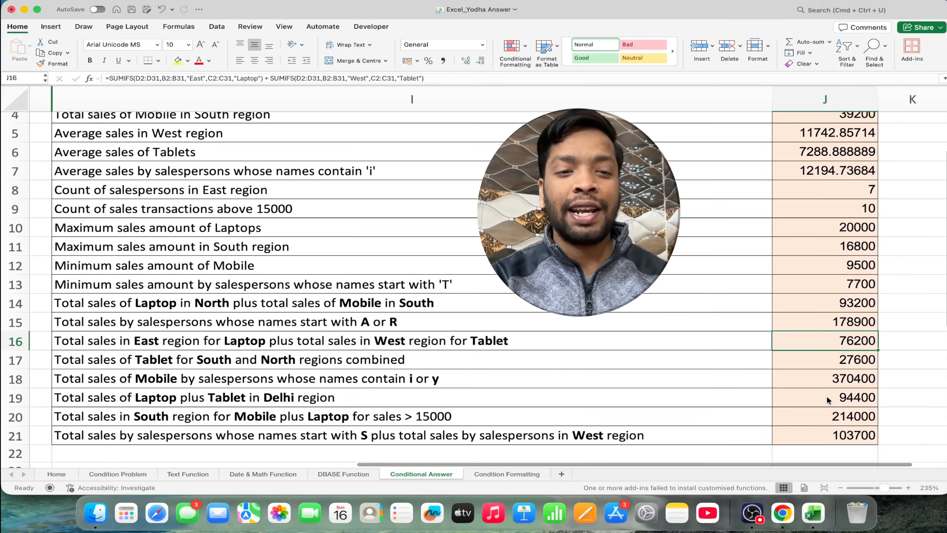
double_click(835, 338)
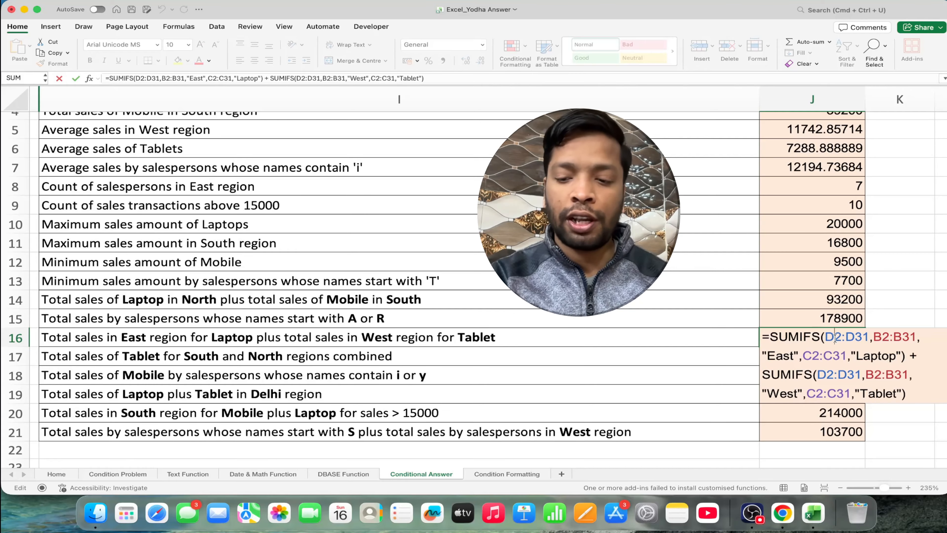
key(Return)
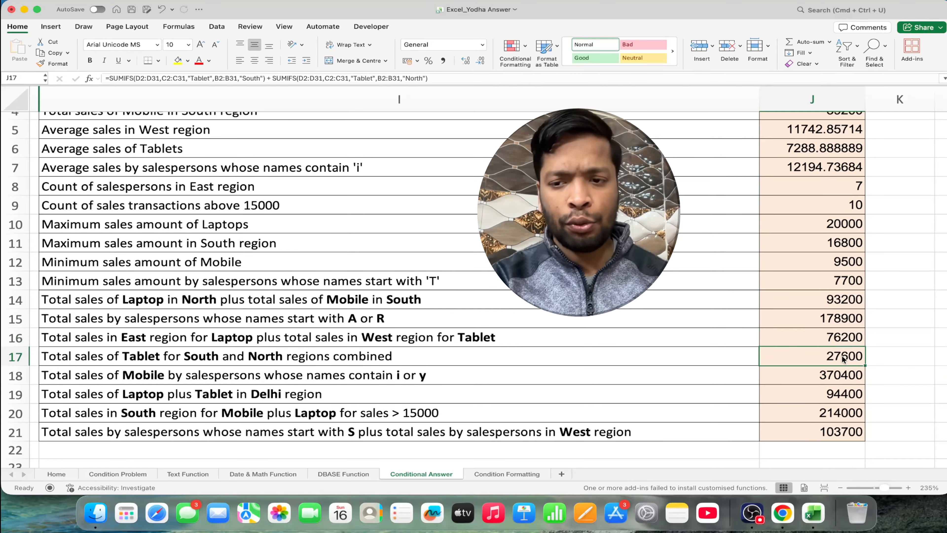
Review the formulas for combined South and North Tablet sales in J17 and for names containing i or y in J18
double_click(842, 358)
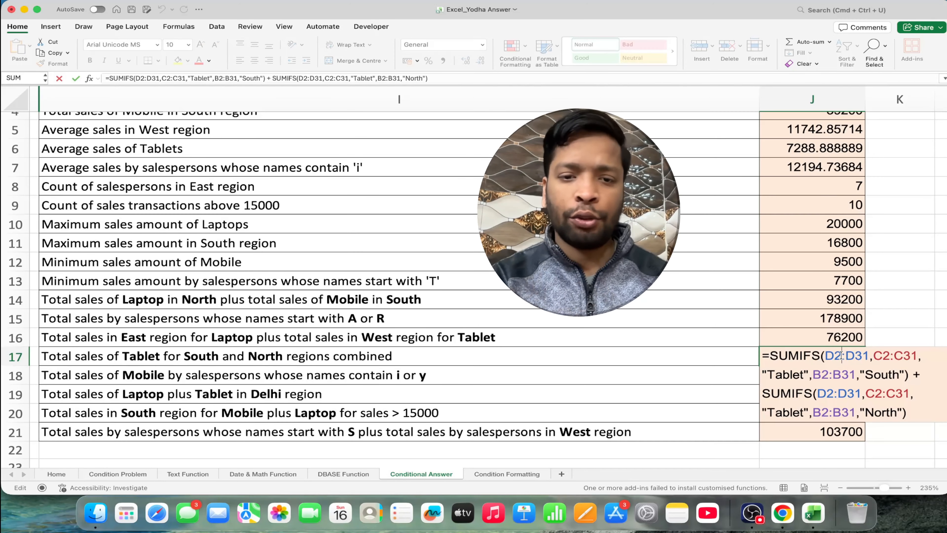
key(Return)
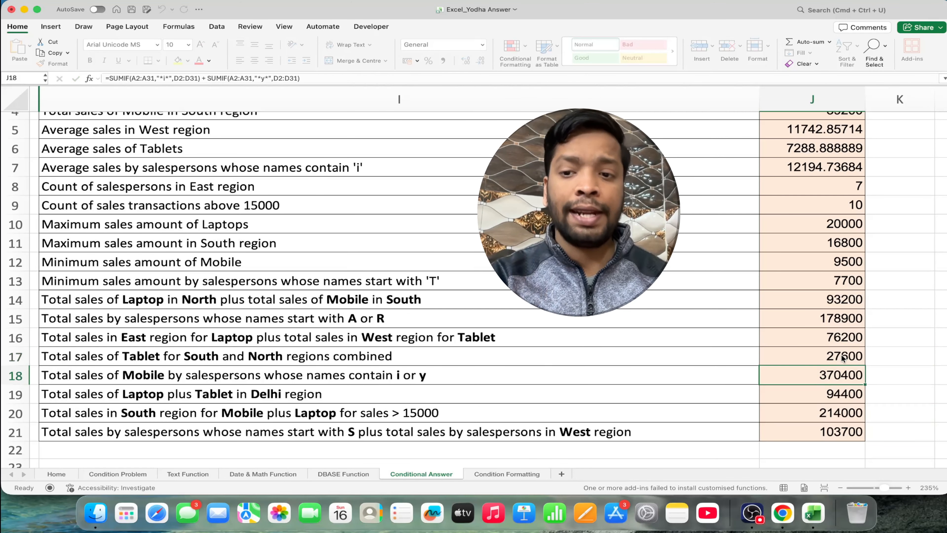
double_click(830, 377)
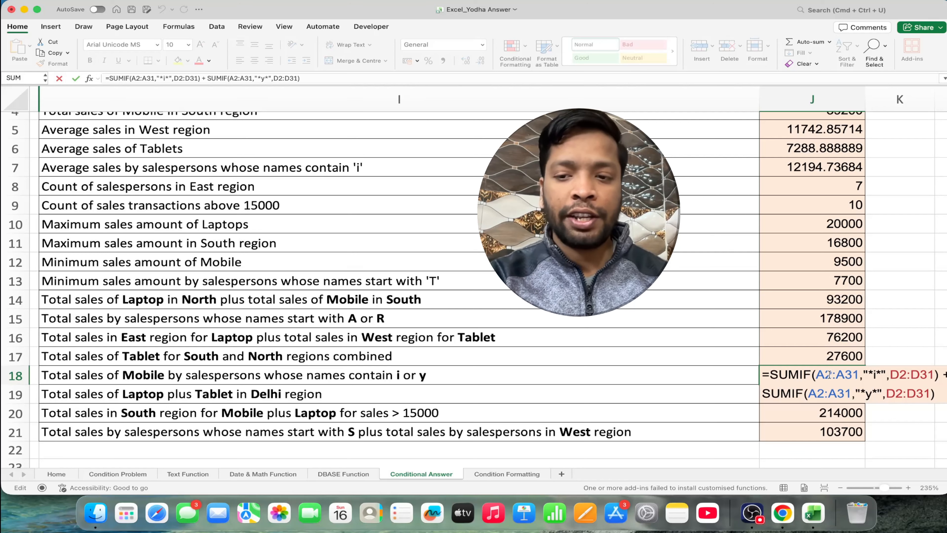
key(Return)
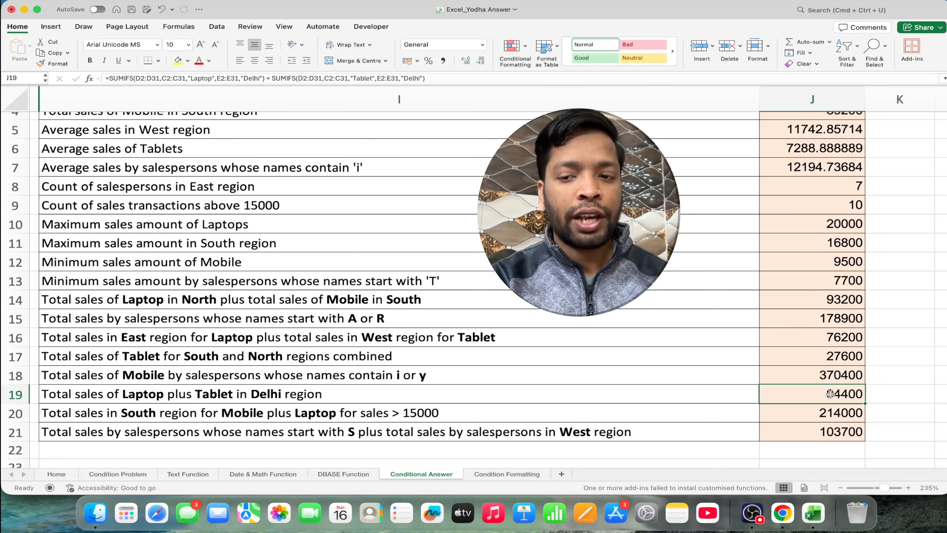
Review the SUMIFS formula for total Laptop plus Tablet sales in Delhi in J19
right_click(830, 393)
click(857, 397)
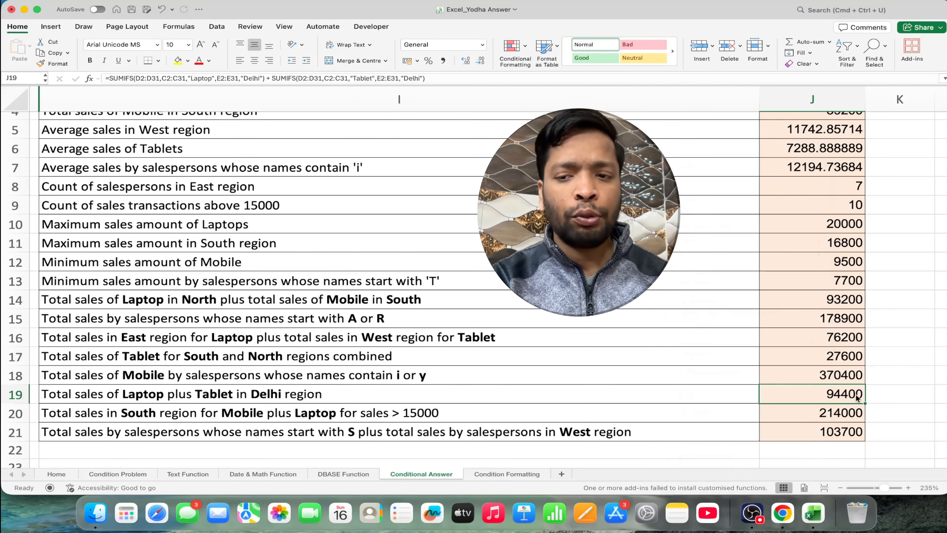
double_click(857, 397)
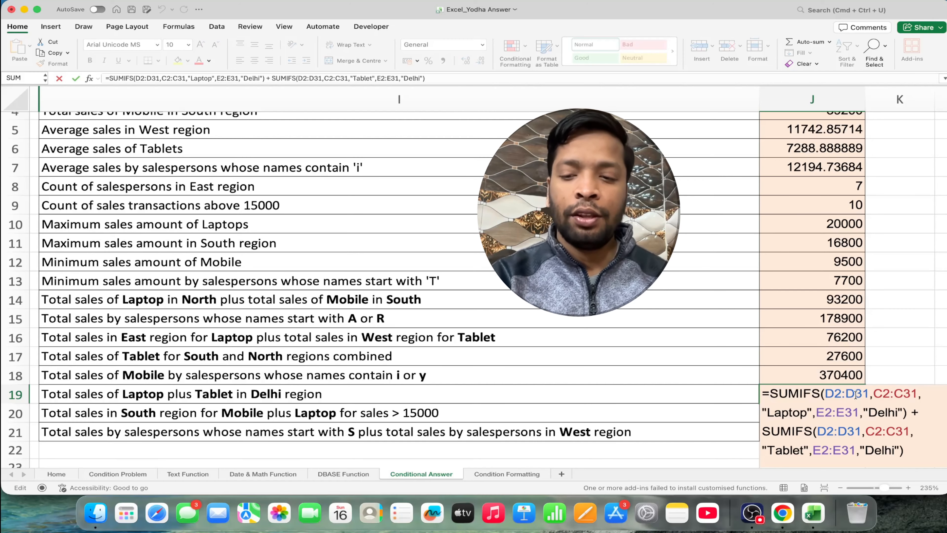
key(Return)
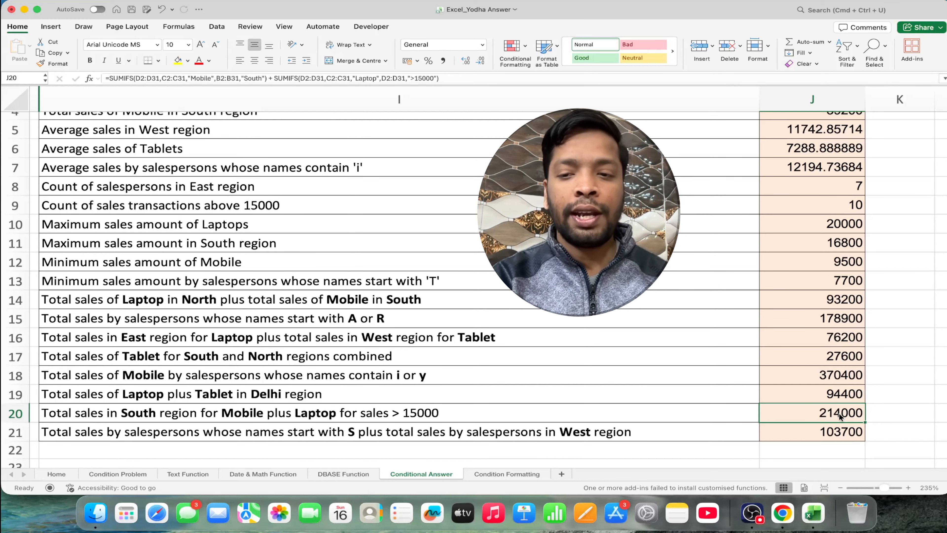
Review the formulas for South Mobile plus Laptop sales above 15000 in J20 and names starting with S plus West sales in J21
double_click(839, 413)
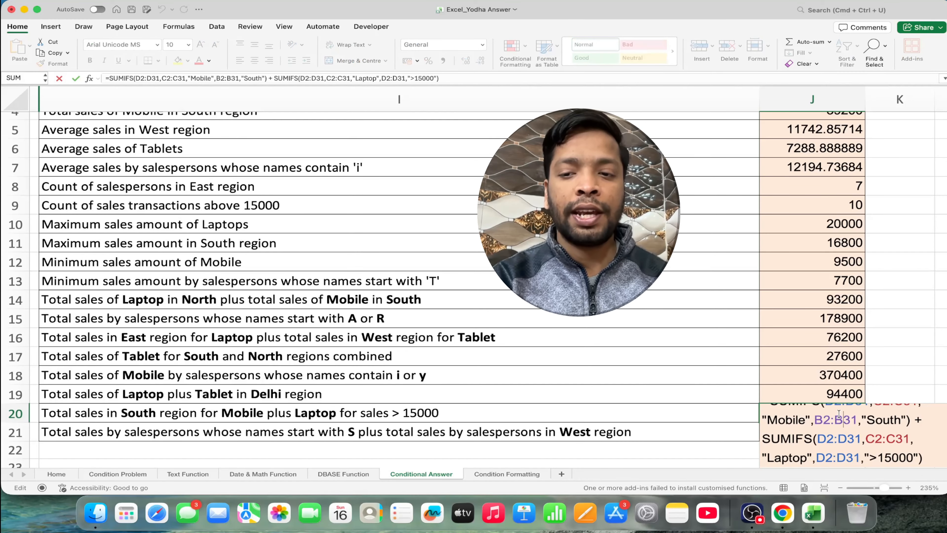
key(Return)
scroll(839, 413, down, 5)
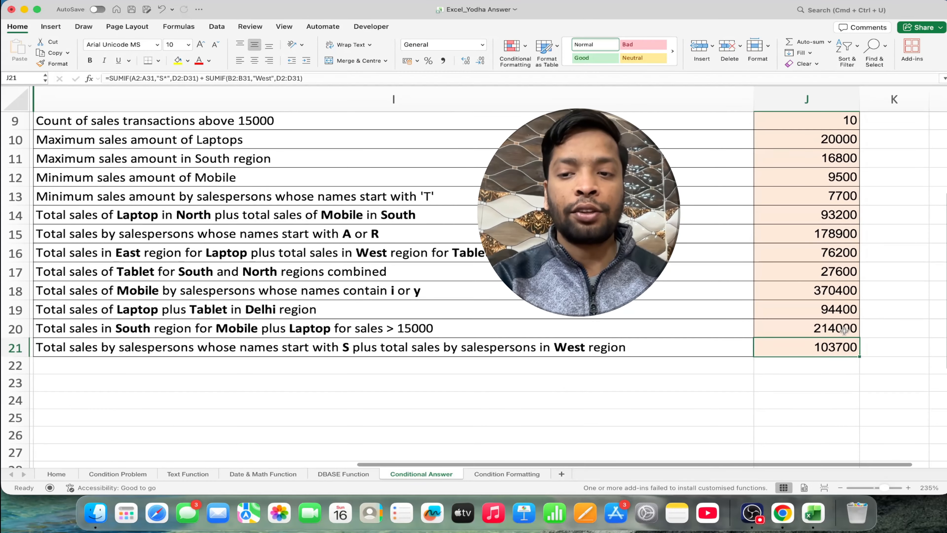
double_click(843, 331)
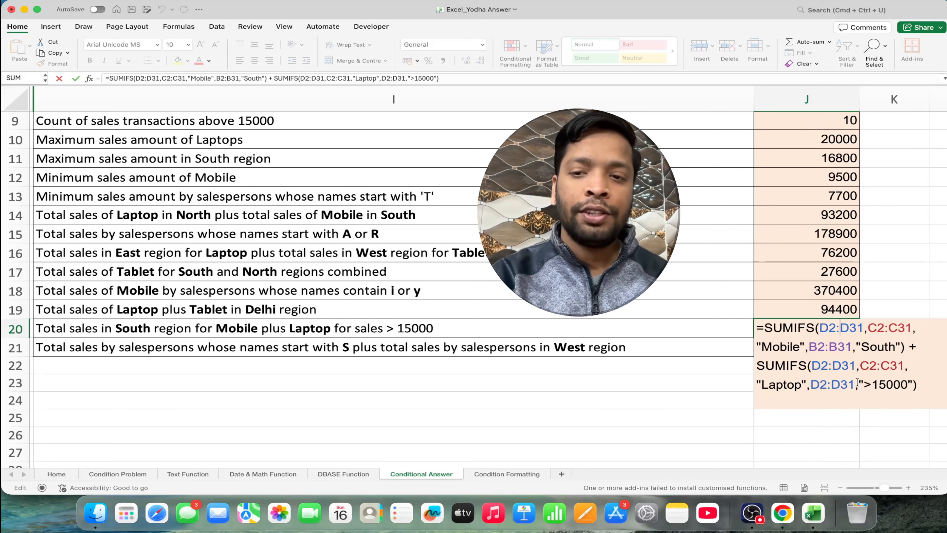
key(Return)
double_click(830, 340)
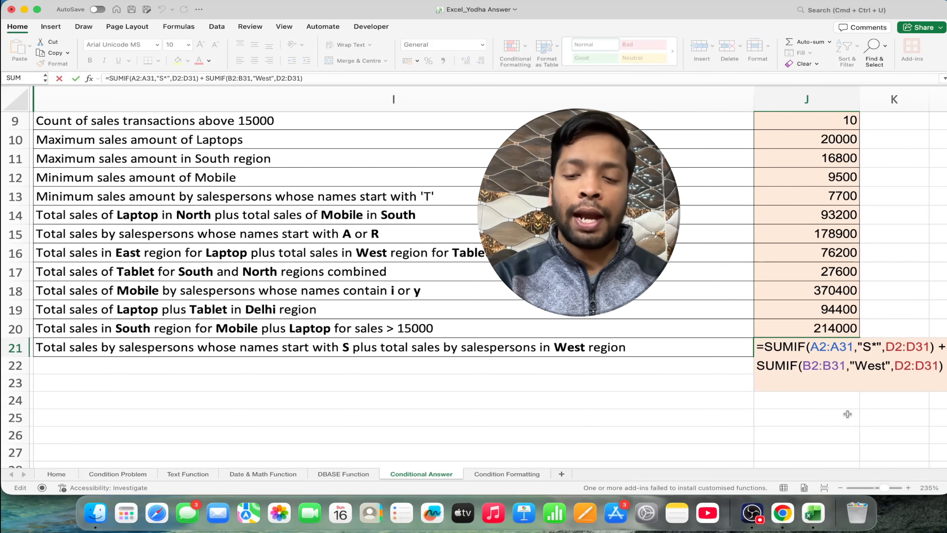
key(Return)
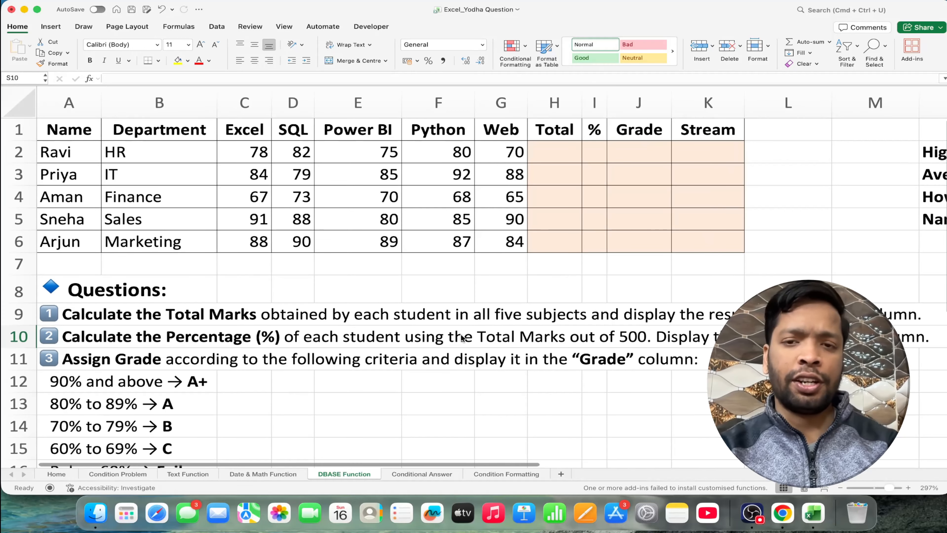
Calculate each student's total marks in H2 with SUM over C2:G2, and fill the formula down to H6
click(560, 162)
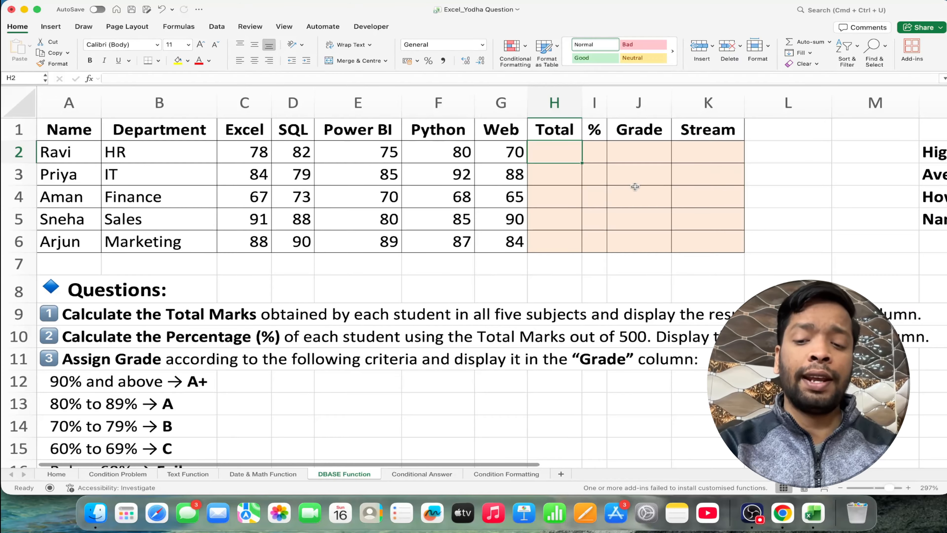
text(=su)
key(Tab)
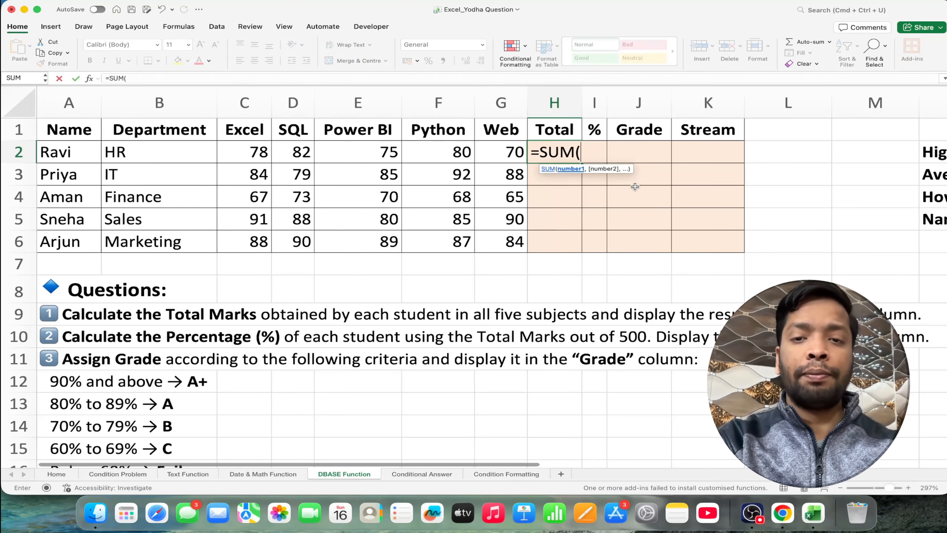
key(Left)
key(Left)
key(Left)
key(Left)
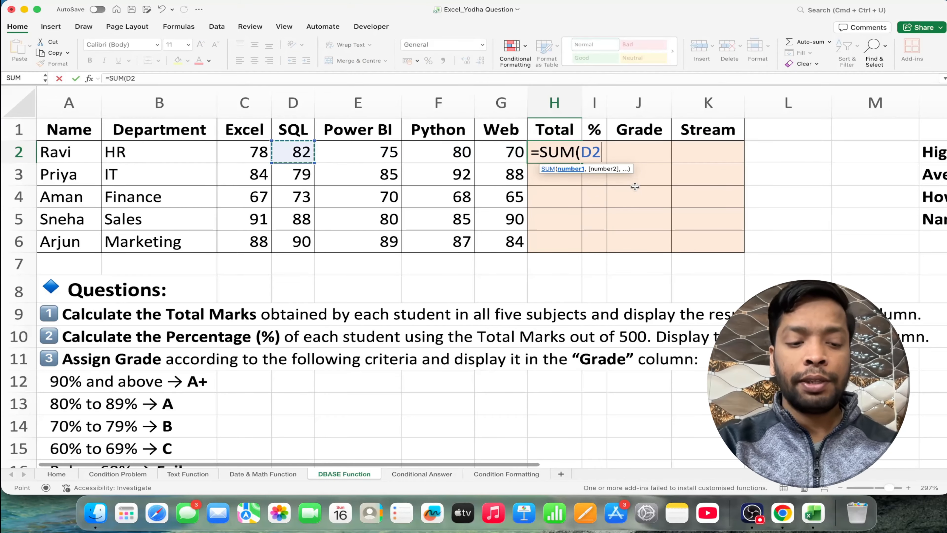
key(Left)
key(shift+Right)
key(shift+Right)
key(shift+Right)
key(shift+Right)
key(Return)
click(554, 152)
double_click(581, 163)
Calculate each student's percentage in I2 with AVERAGE over C2:G2, and fill the formula down to I6
click(591, 154)
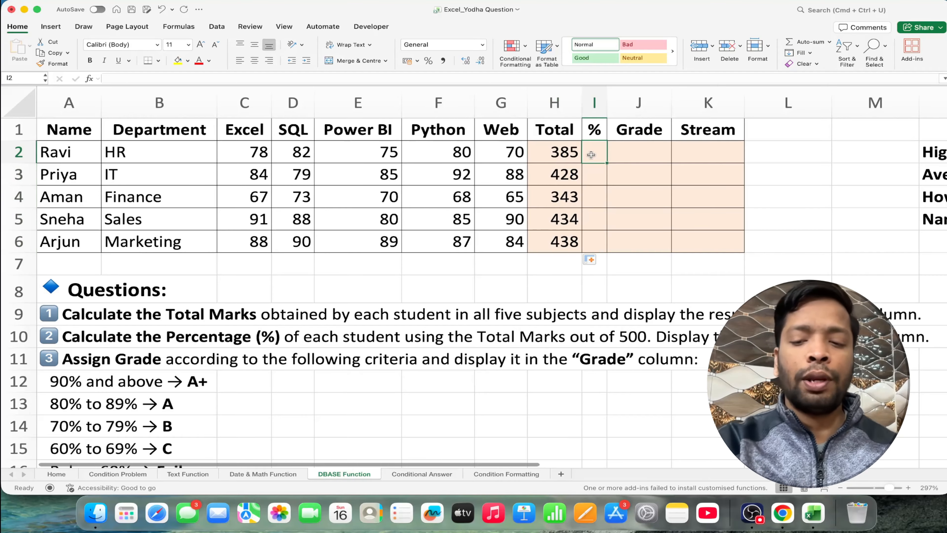
text(=aver)
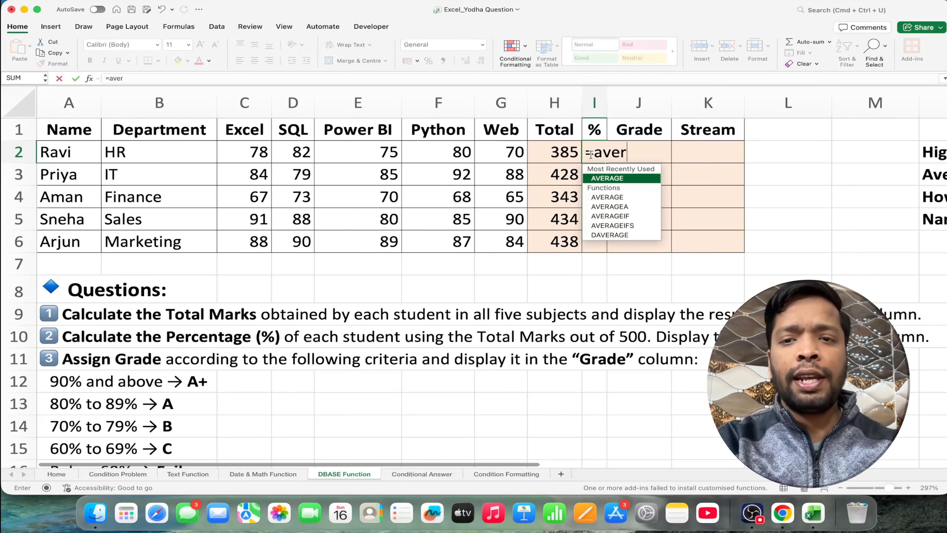
key(Tab)
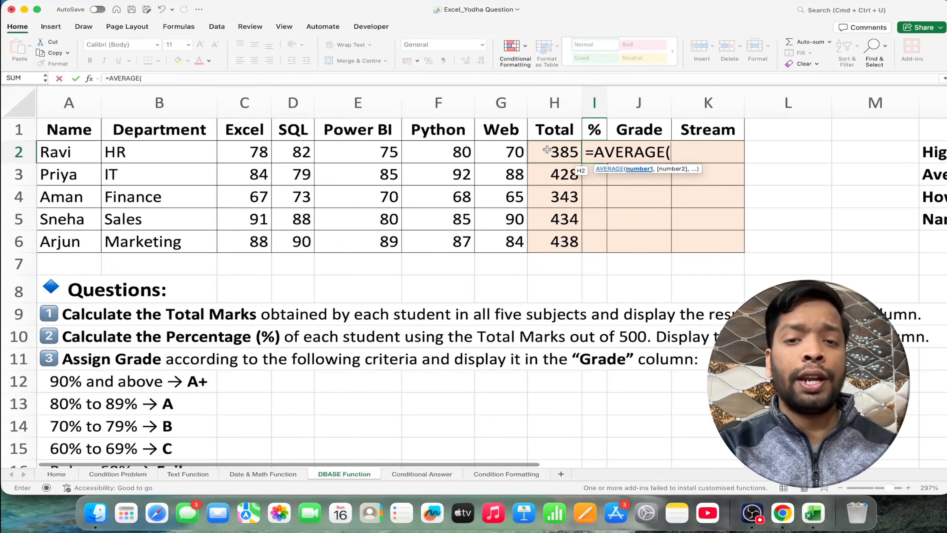
drag(252, 152, 491, 150)
key(Return)
click(608, 153)
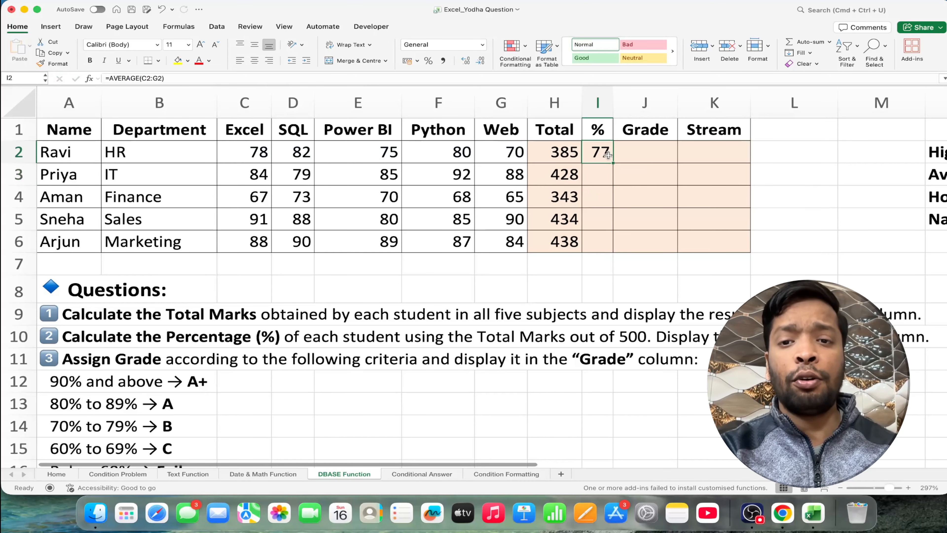
double_click(613, 162)
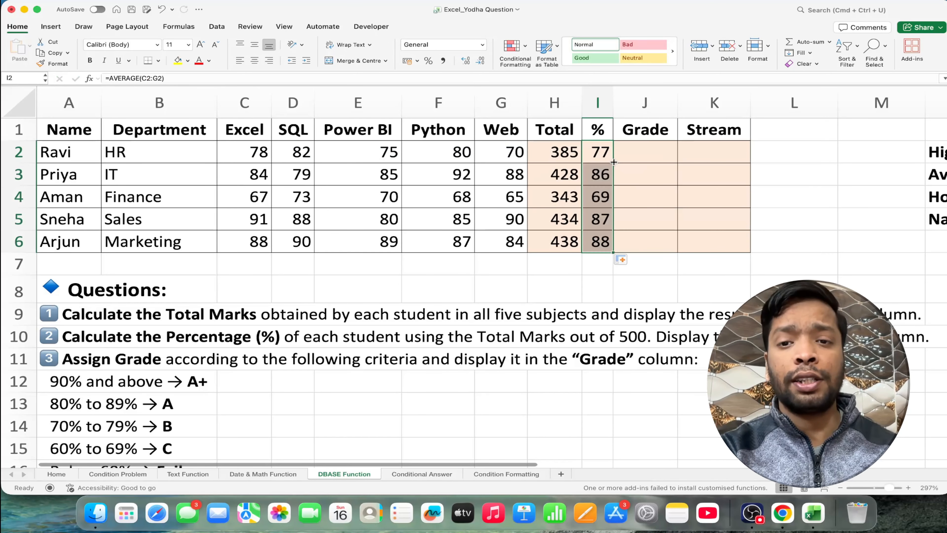
Read the grade criteria in the questions and review the nested IF formula for the student's grade in J2
click(651, 156)
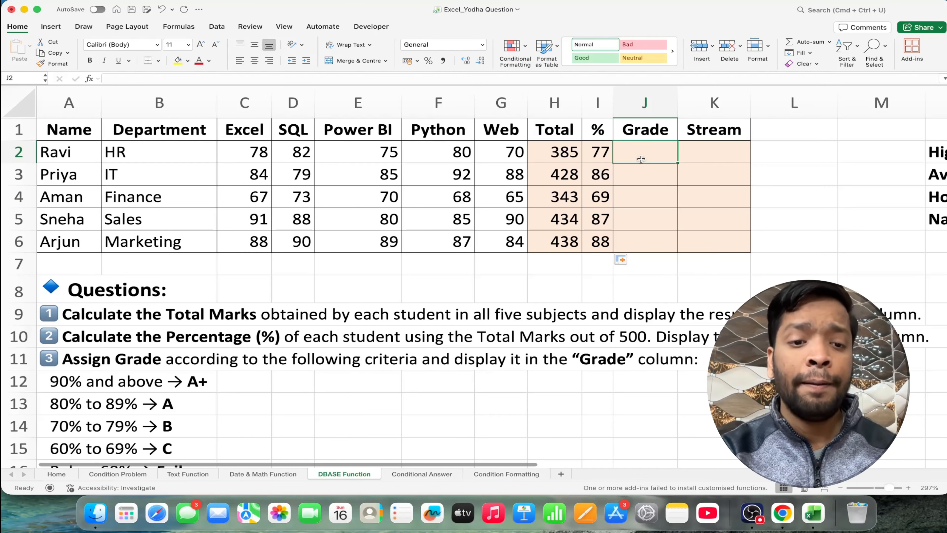
scroll(447, 277, down, 2)
scroll(446, 275, down, 1)
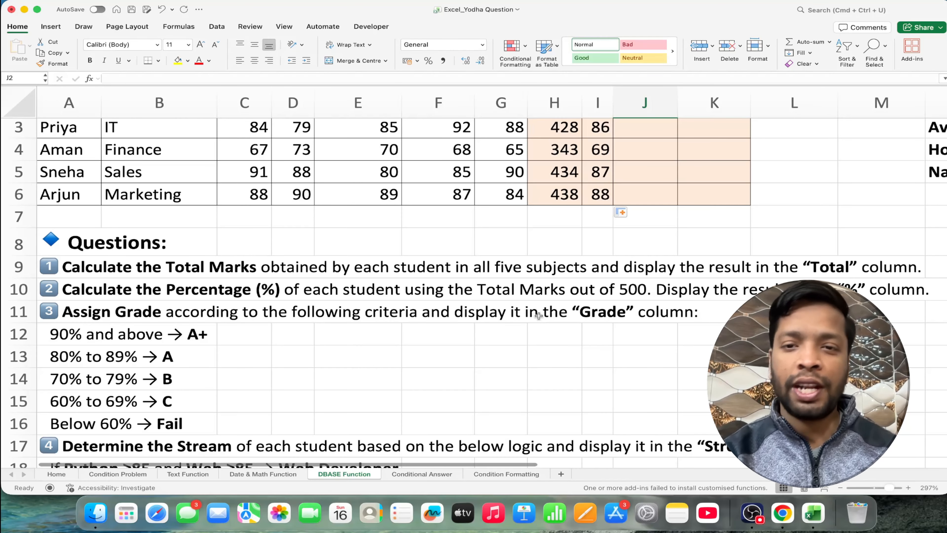
scroll(538, 316, up, 2)
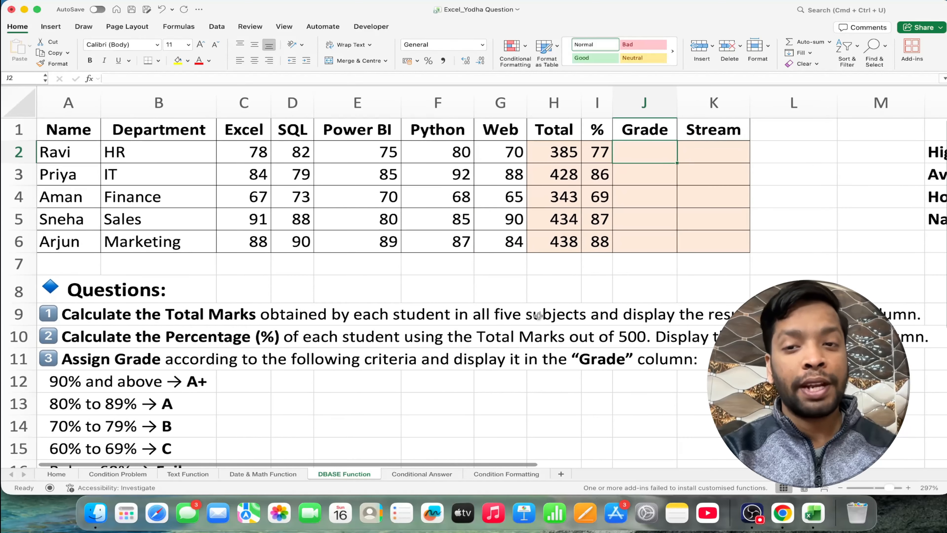
scroll(538, 316, right, 2)
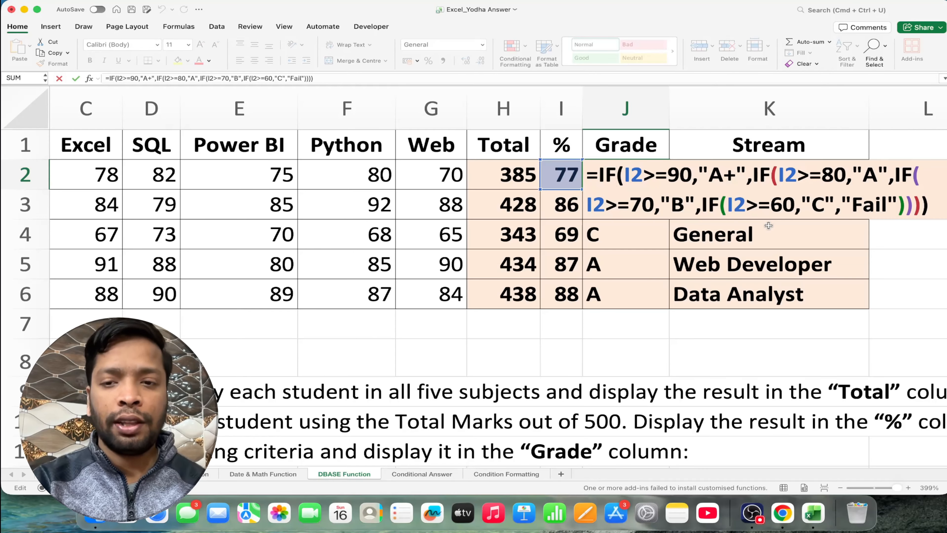
key(Return)
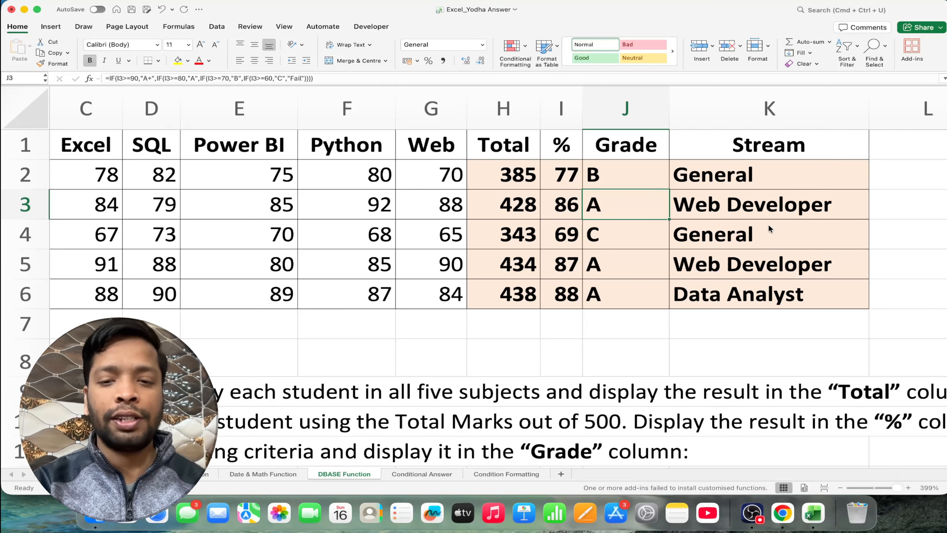
Review the MAX formula for the highest total marks in the class in Q2
scroll(769, 225, right, 5)
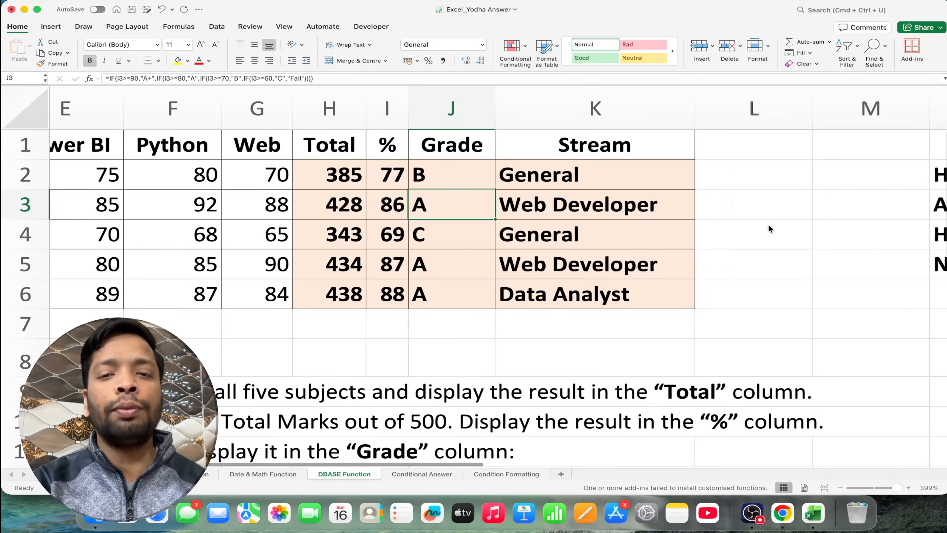
scroll(769, 227, right, 8)
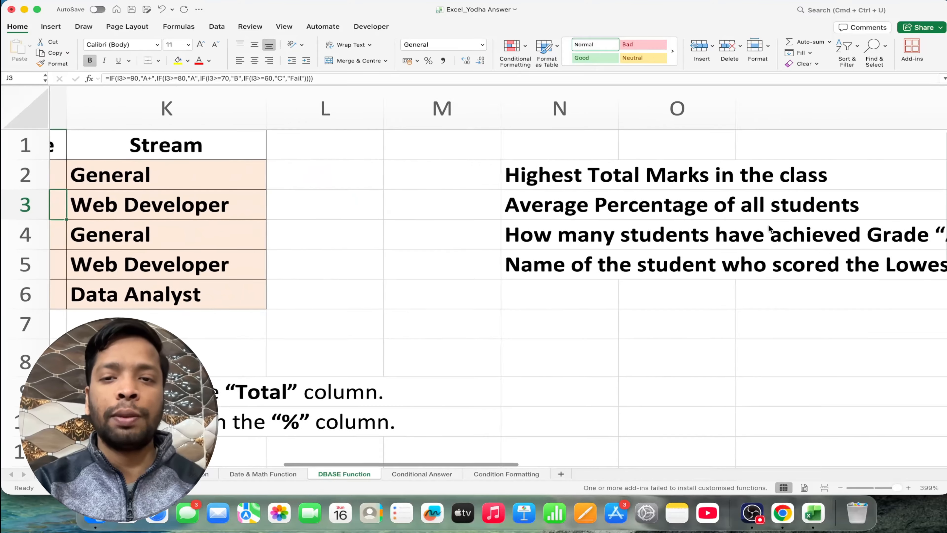
scroll(769, 228, right, 5)
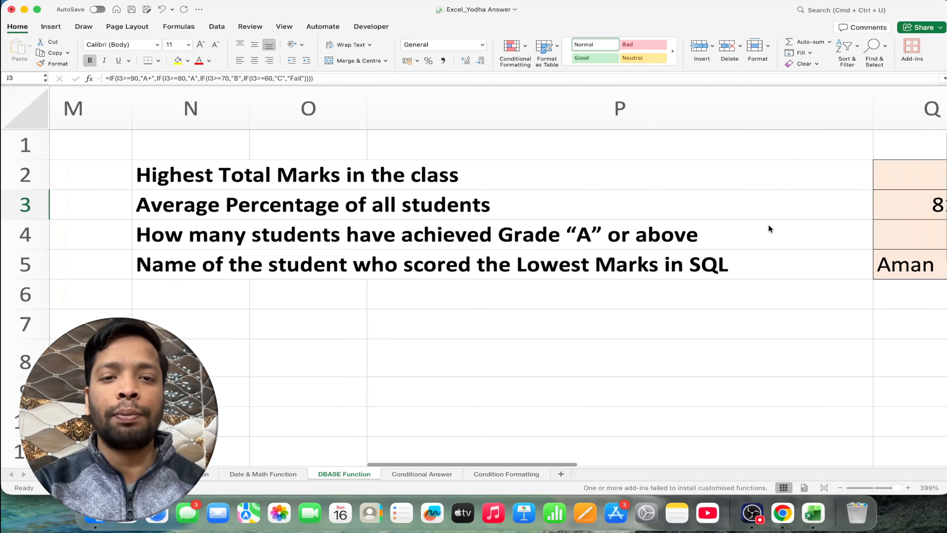
scroll(769, 229, right, 2)
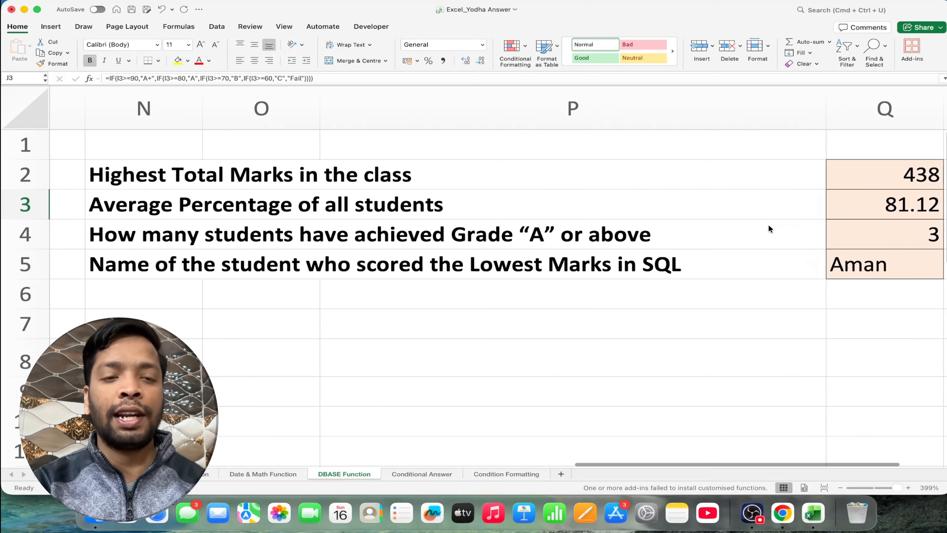
scroll(768, 224, right, 1)
click(890, 170)
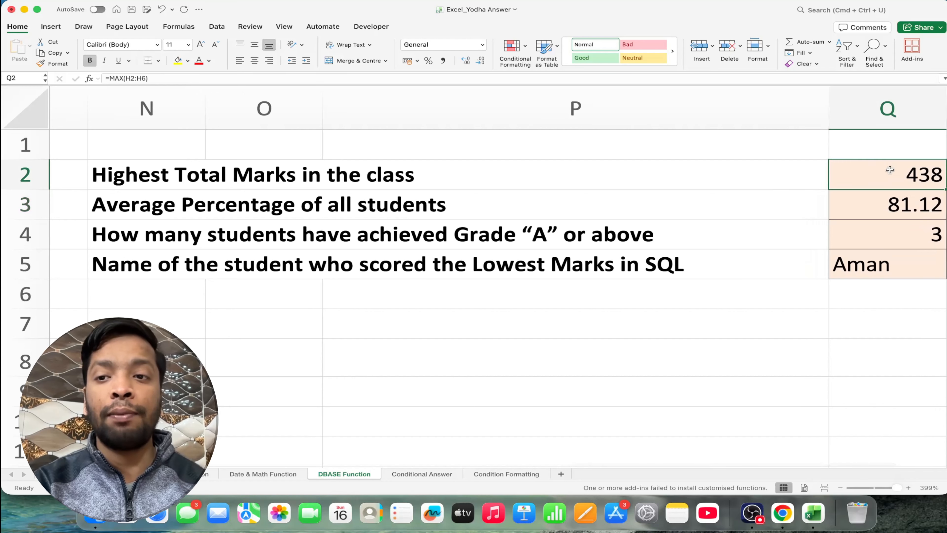
double_click(890, 170)
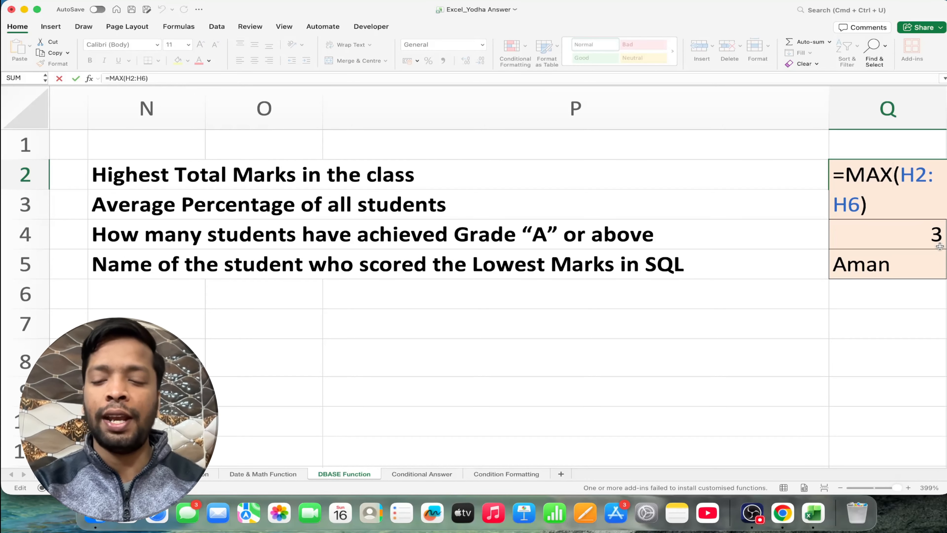
key(Return)
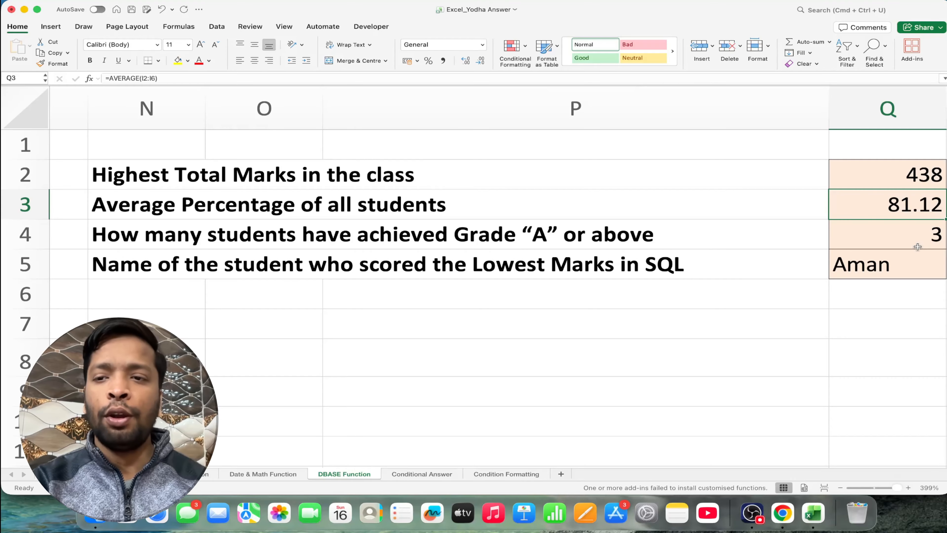
Review the AVERAGE formula for all students' average percentage in Q3 and the range it references in the % column
double_click(918, 207)
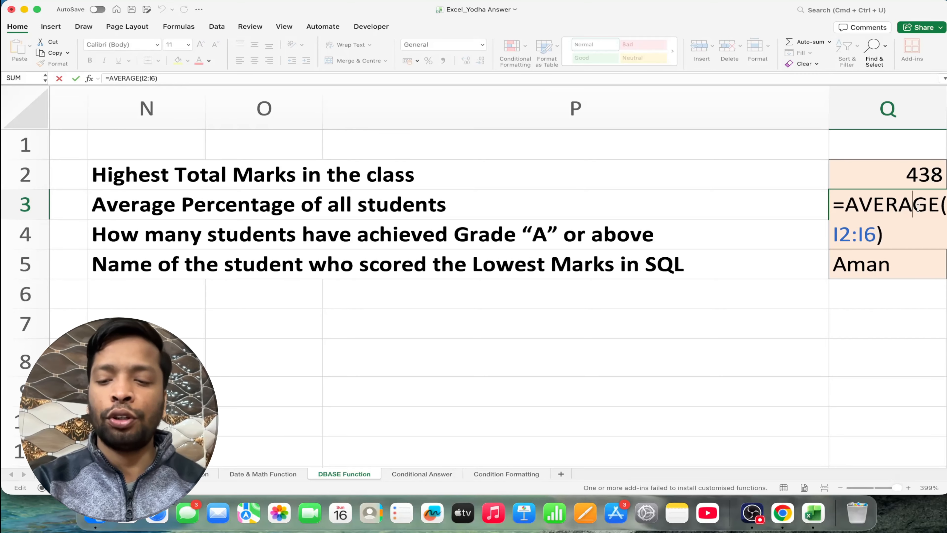
key(Return)
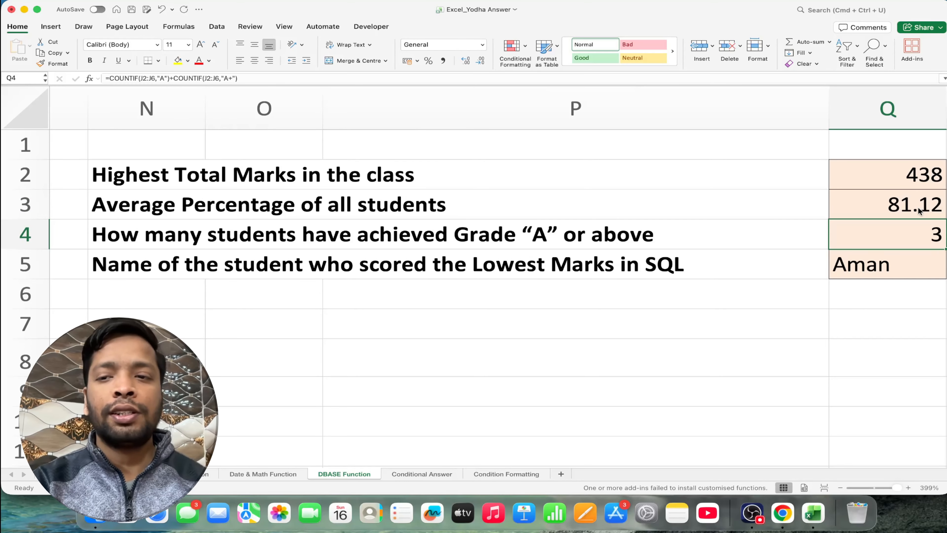
double_click(909, 201)
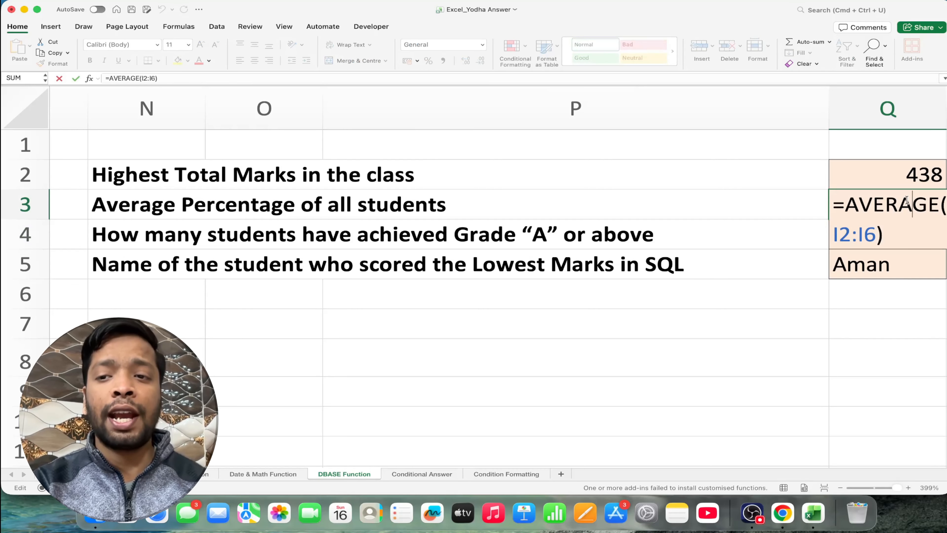
scroll(671, 230, left, 10)
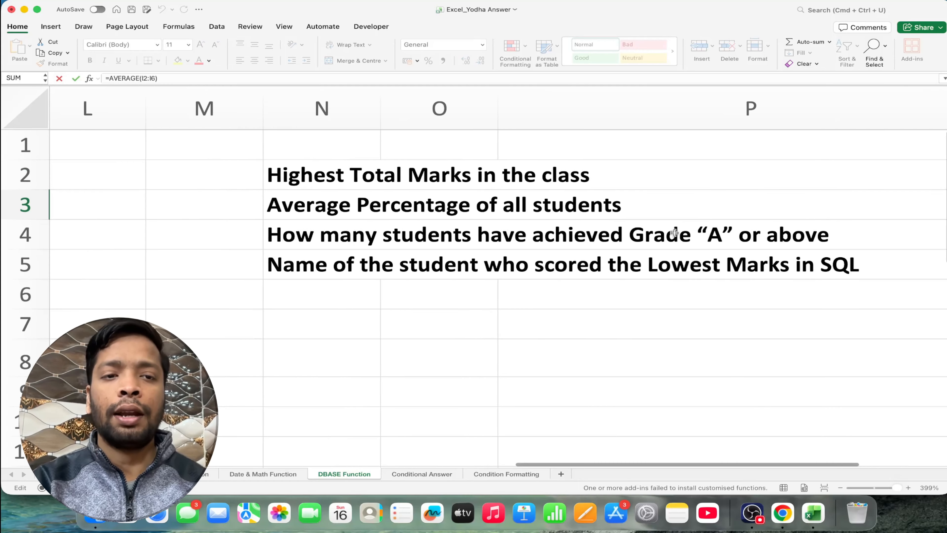
scroll(675, 233, left, 6)
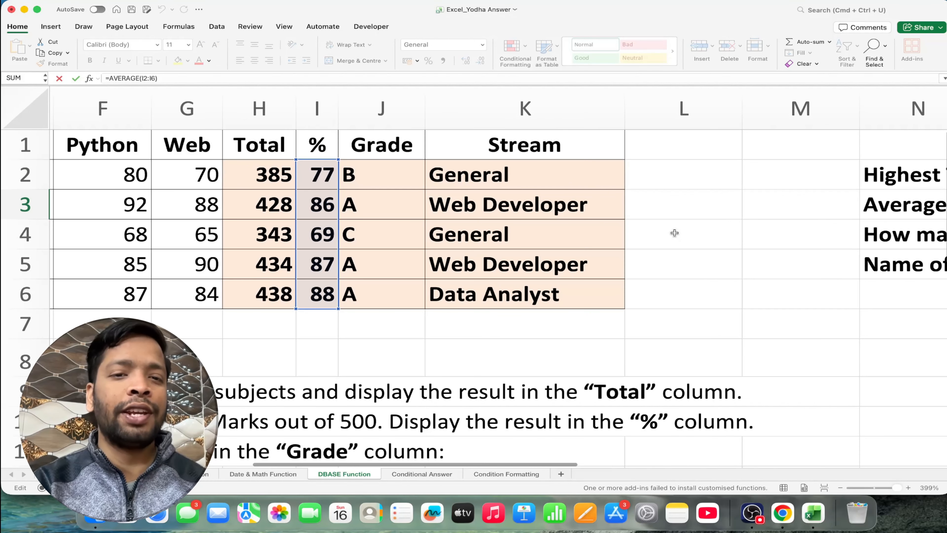
scroll(675, 233, right, 10)
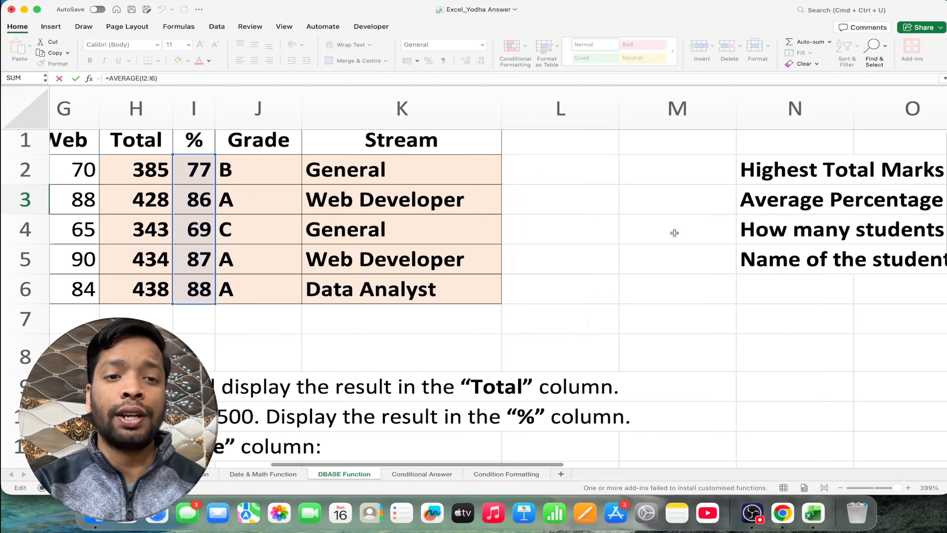
scroll(675, 233, right, 4)
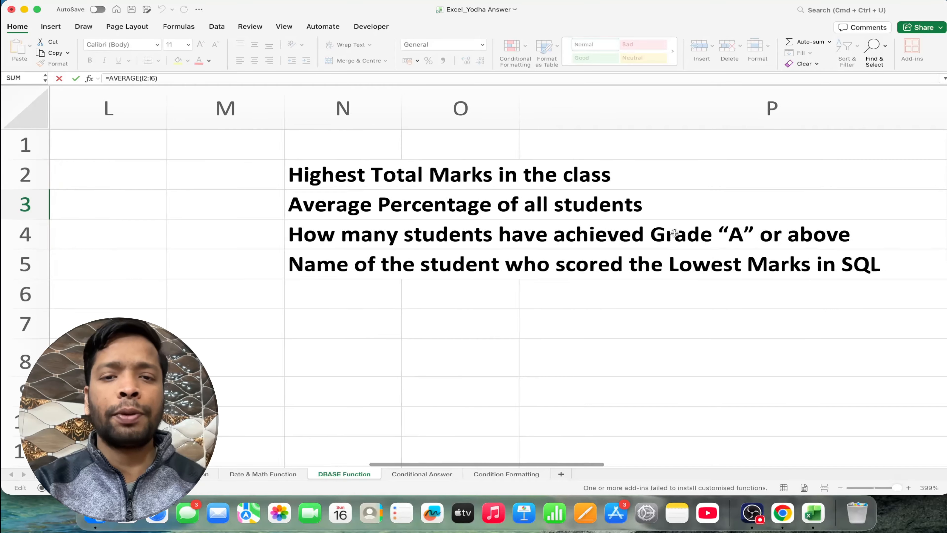
scroll(675, 233, right, 3)
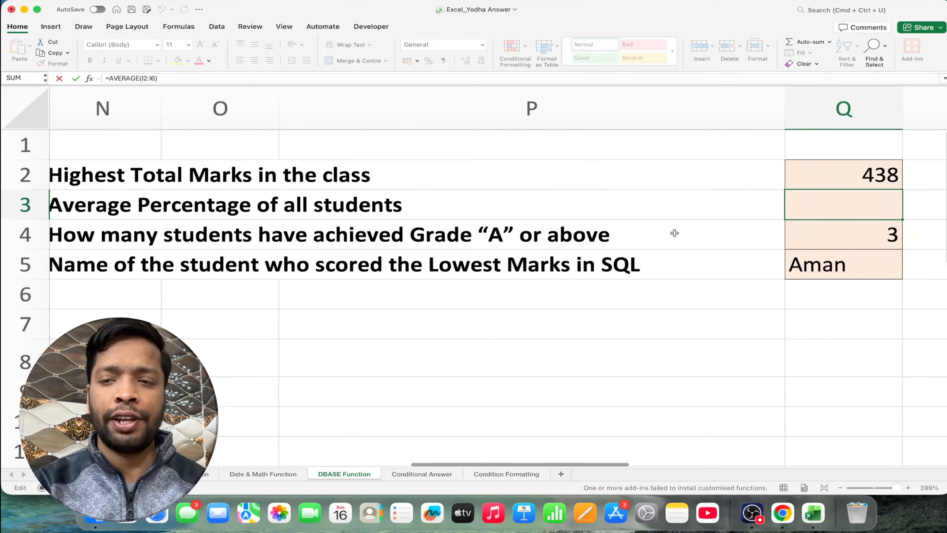
scroll(674, 233, left, 2)
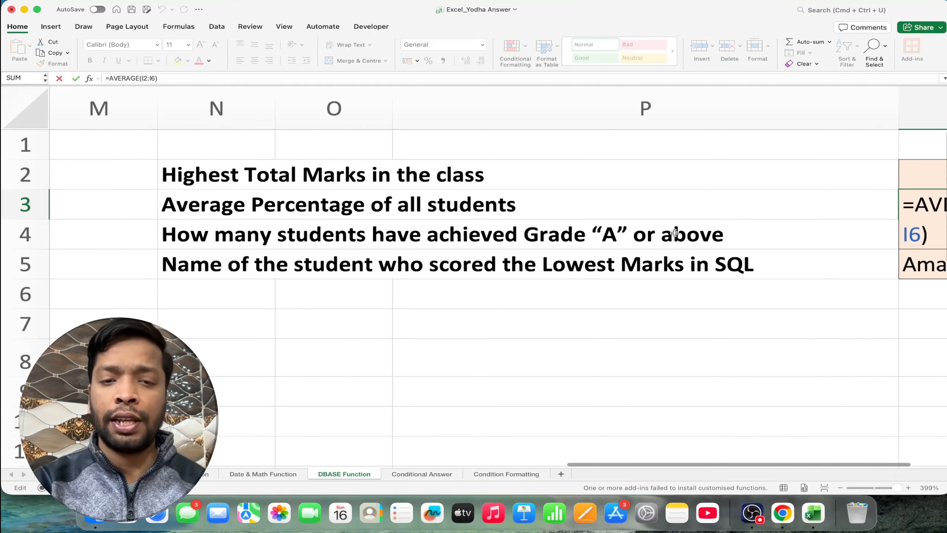
key(Return)
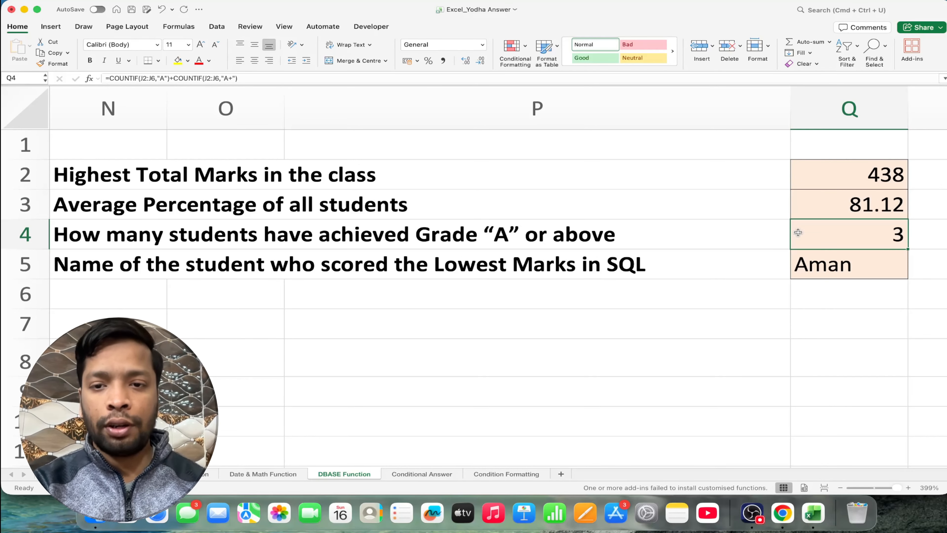
Review the COUNTIF formula for students with grade A or above in Q4 and the INDEX-MATCH formula for lowest SQL marks in Q5
double_click(868, 233)
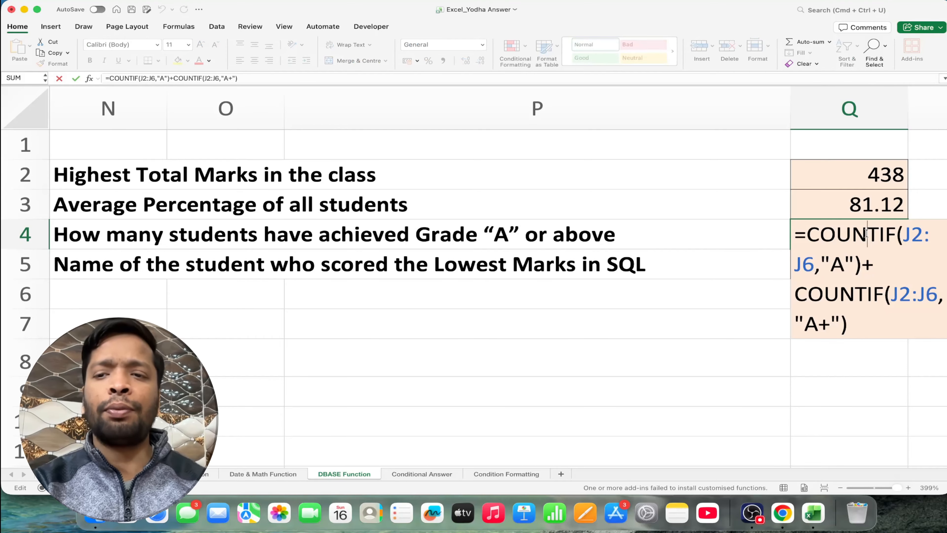
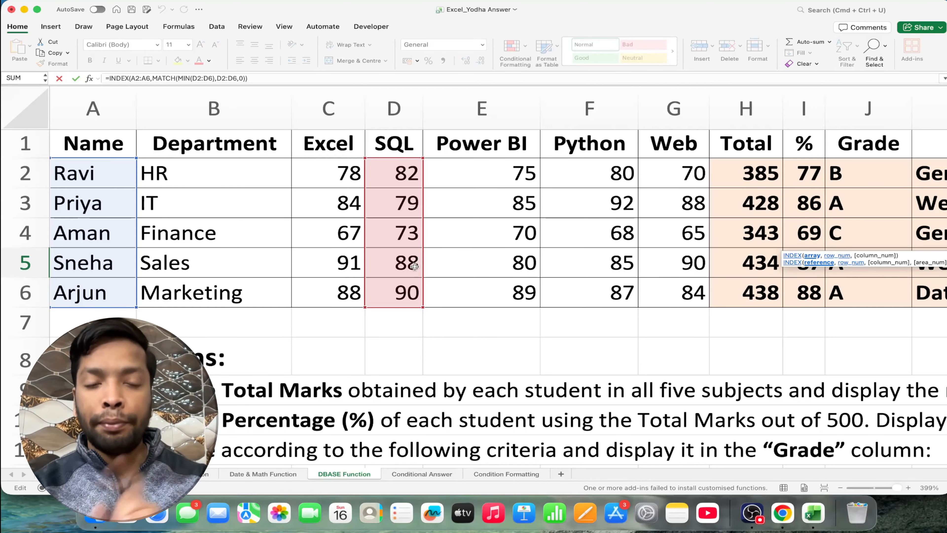
scroll(415, 266, down, 1)
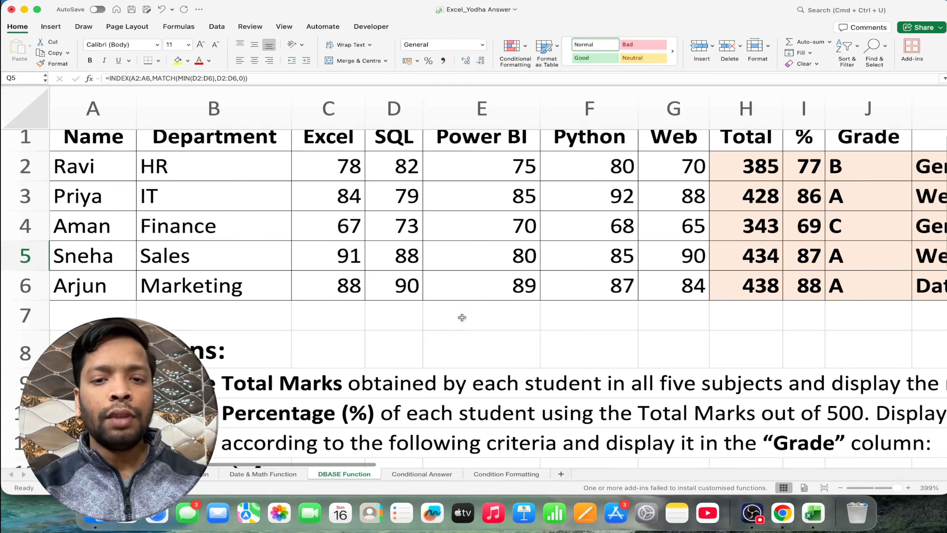
key(Escape)
Enter =MATCH(MIN(C2:C6),C2:C6) in E7 to find the position of the lowest Excel marks, accepting the closing-bracket correction
text(=mat)
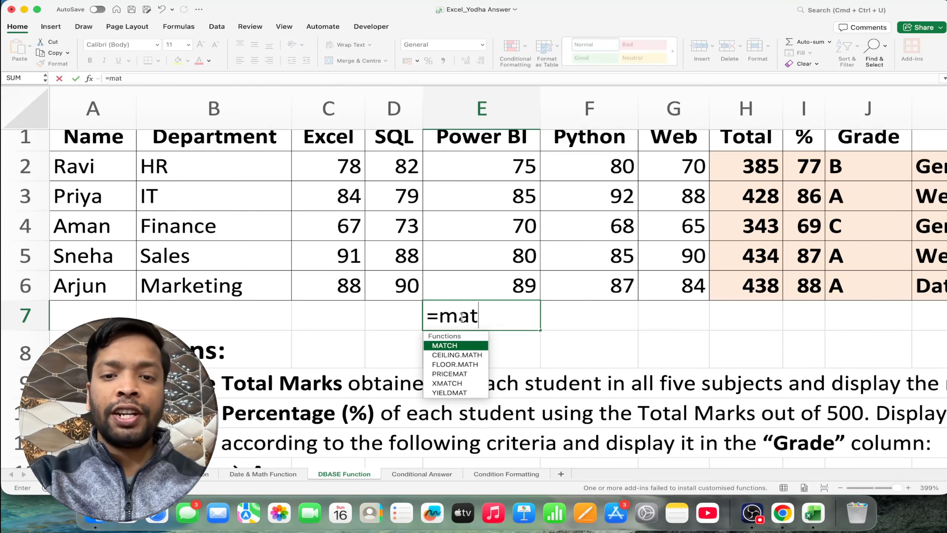
key(Tab)
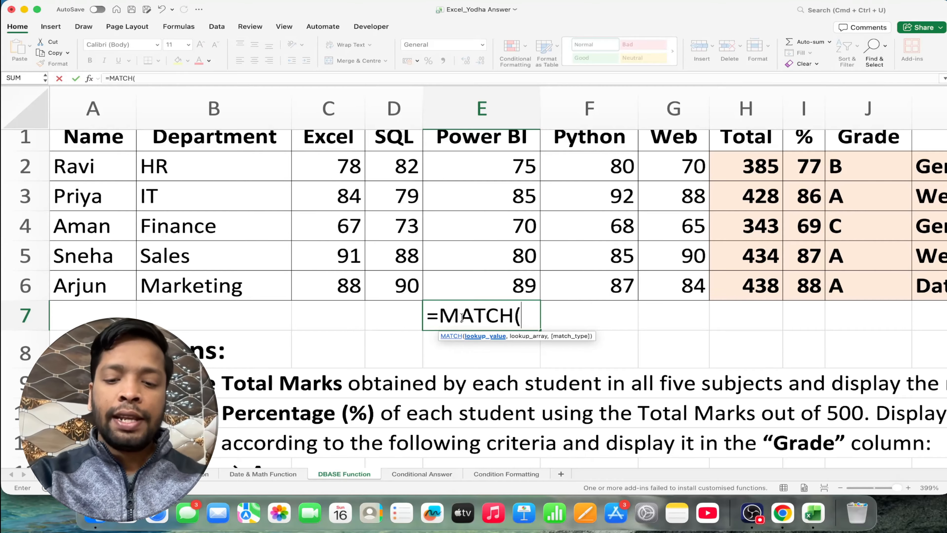
text(min)
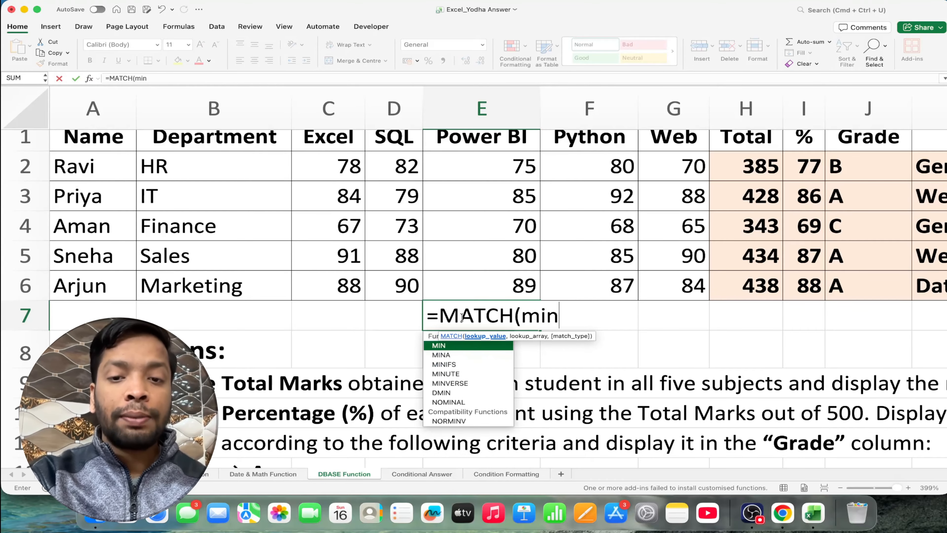
text(()
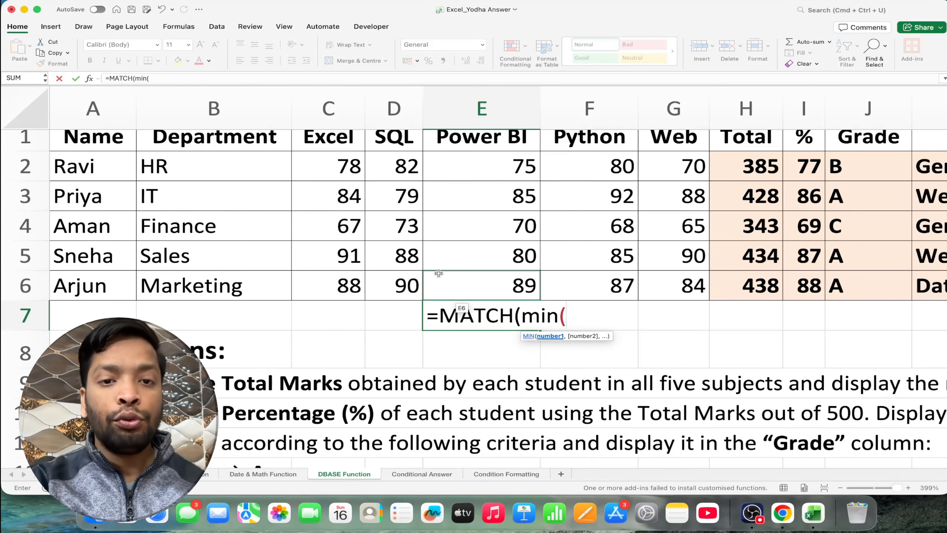
drag(351, 164, 357, 278)
text())
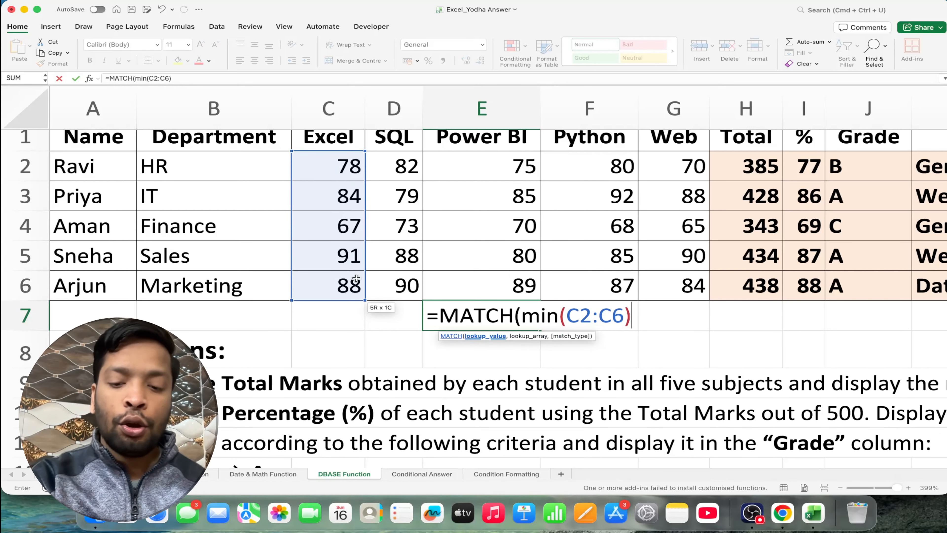
text(,)
drag(331, 168, 342, 284)
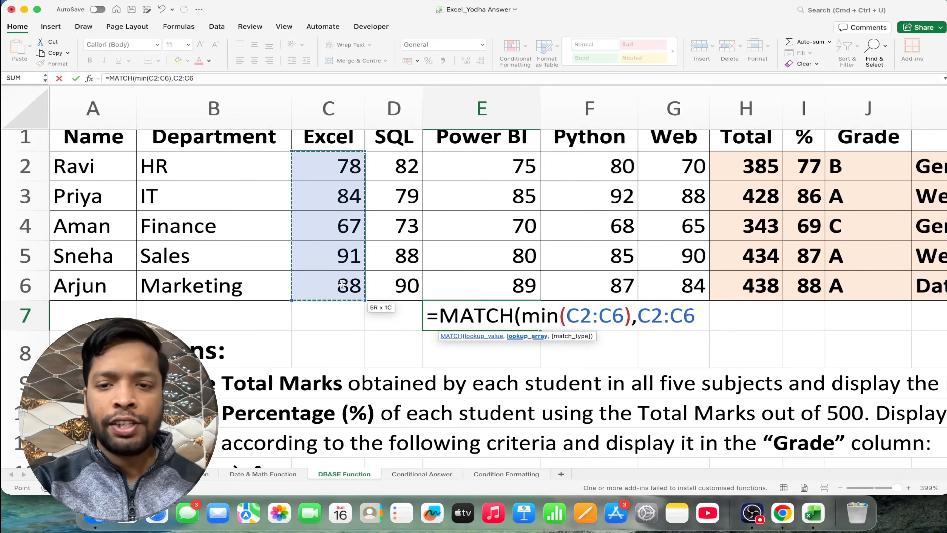
key(Return)
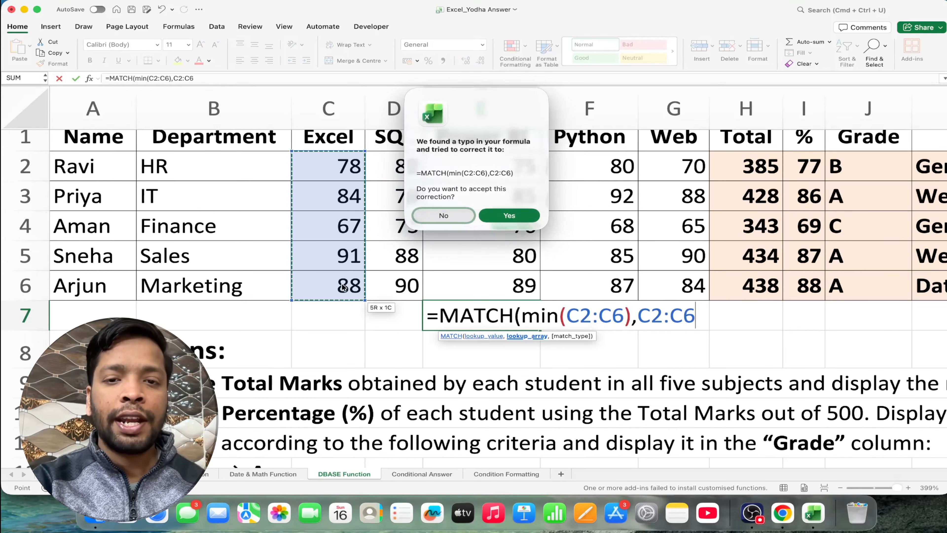
key(Return)
Change both ranges in the E7 formula to the SQL column, giving =MATCH(MIN(D2:D6),D2:D6)
click(491, 316)
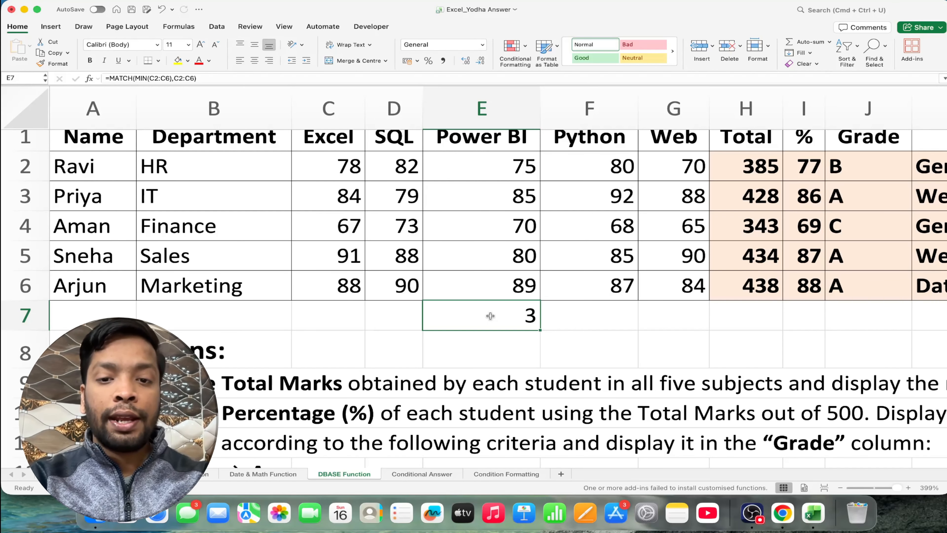
double_click(491, 316)
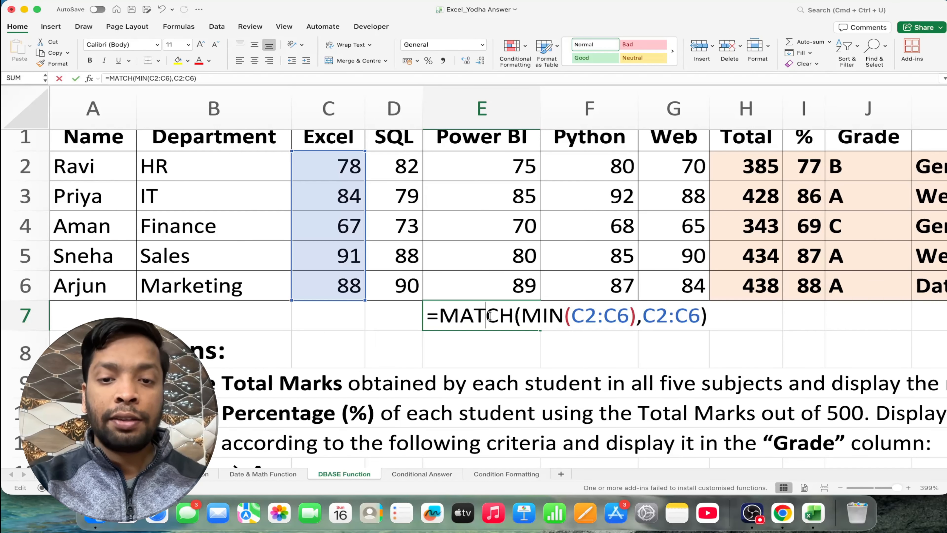
click(629, 314)
drag(627, 310, 573, 314)
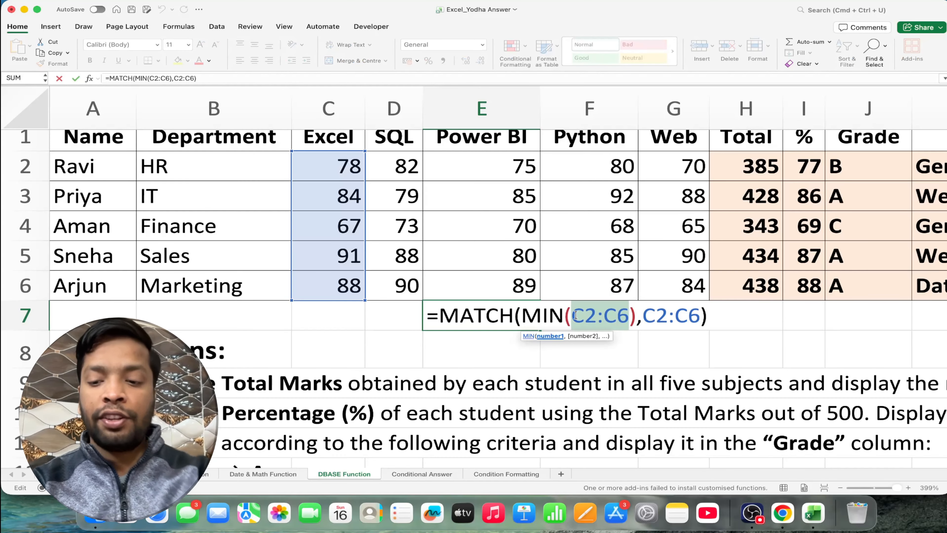
key(BackSpace)
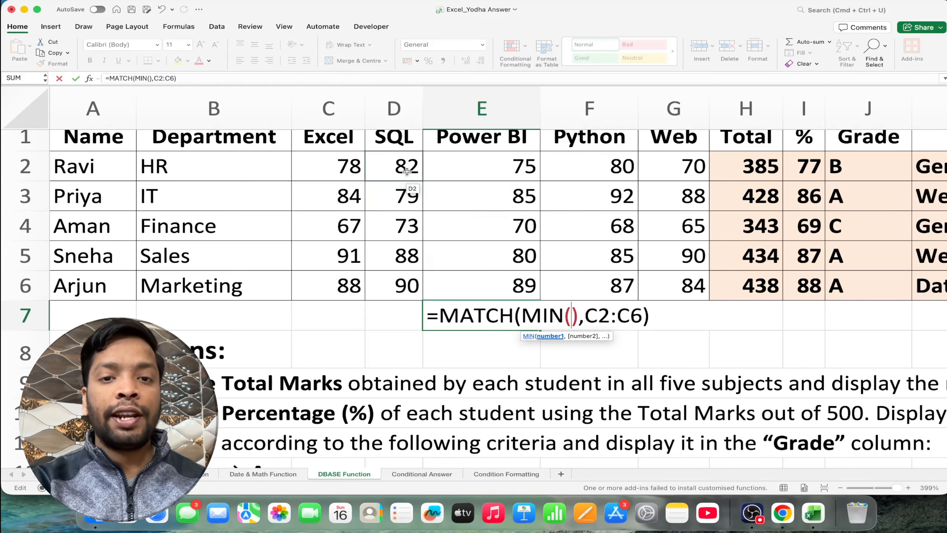
drag(407, 173, 415, 285)
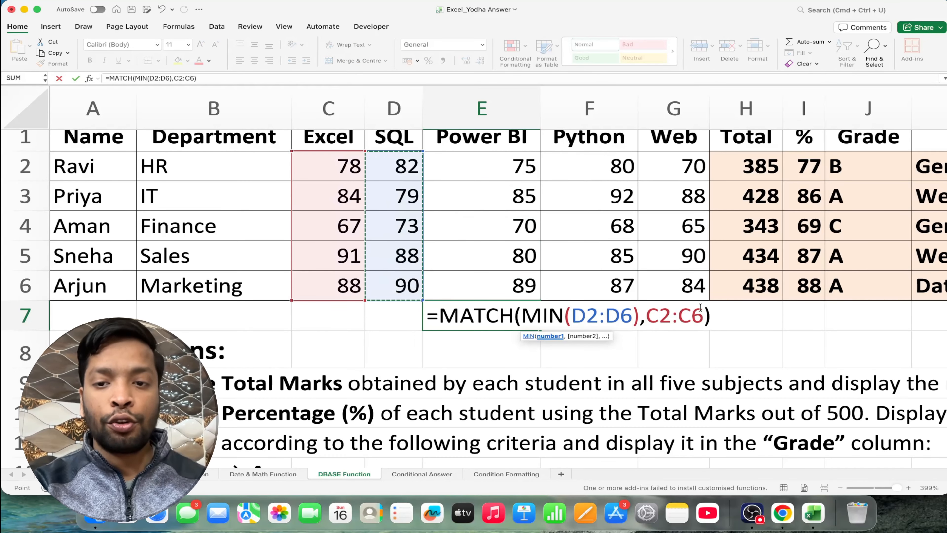
drag(707, 314, 648, 314)
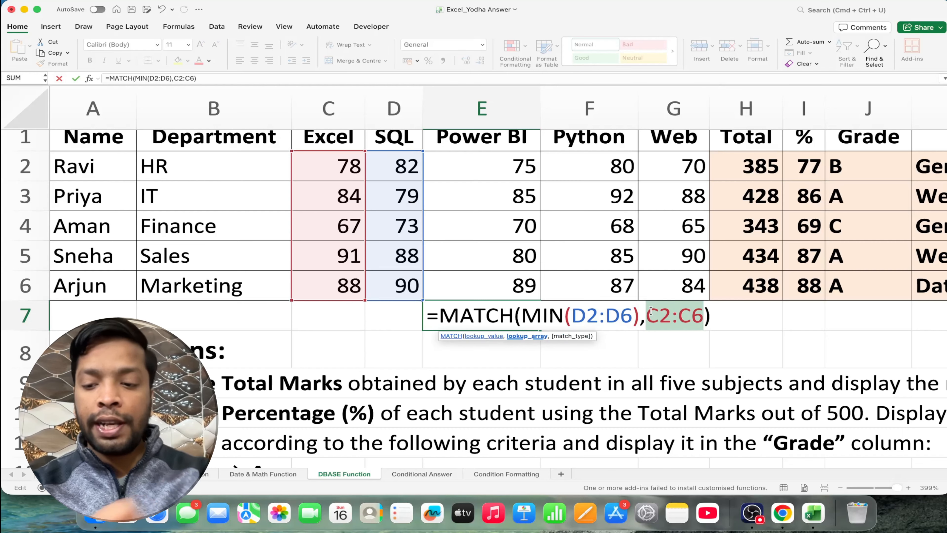
key(BackSpace)
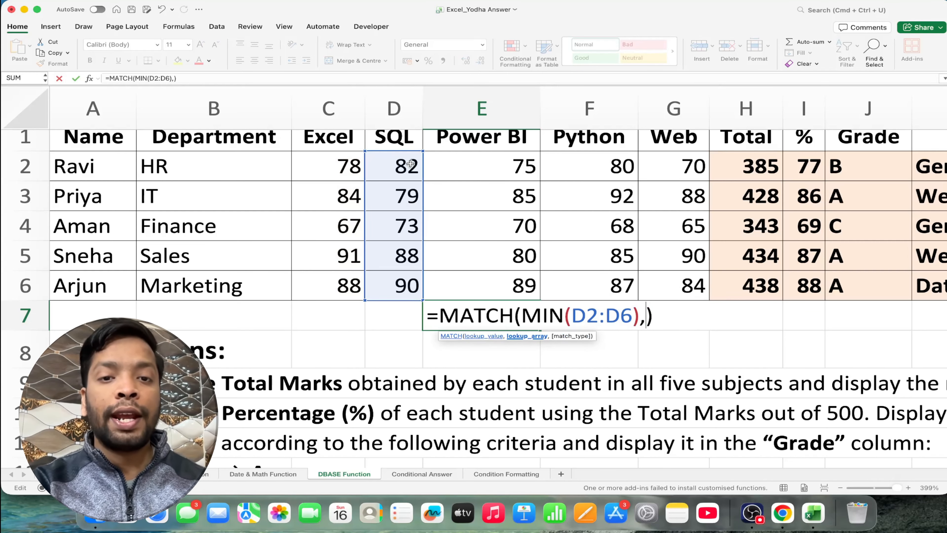
click(409, 171)
drag(409, 172, 408, 287)
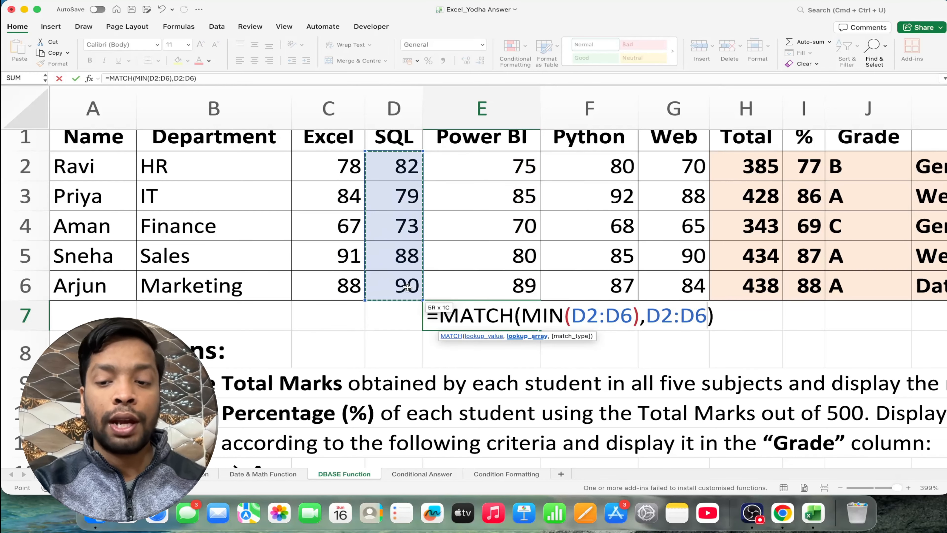
key(Return)
Set the SQL marks in D6 to 34 and add 0 as the match type in the E7 MATCH formula
click(406, 285)
text(34)
key(Return)
double_click(529, 317)
key(Return)
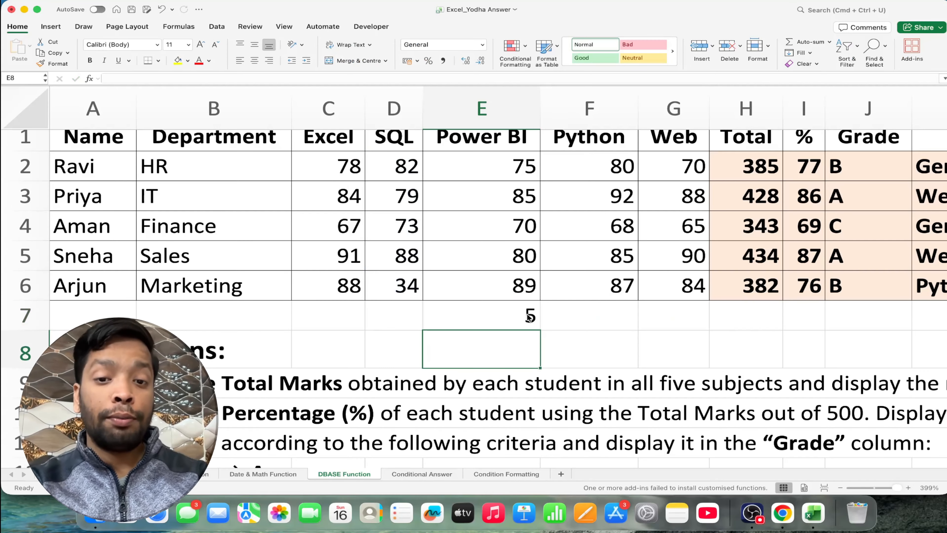
Review the MATCH and MIN arguments of the lowest SQL marks formula in E7
click(527, 316)
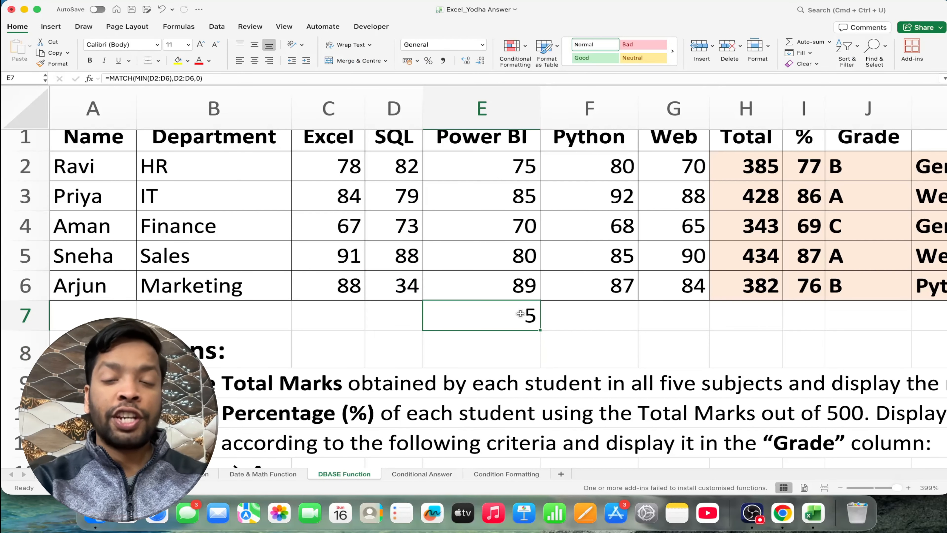
double_click(521, 314)
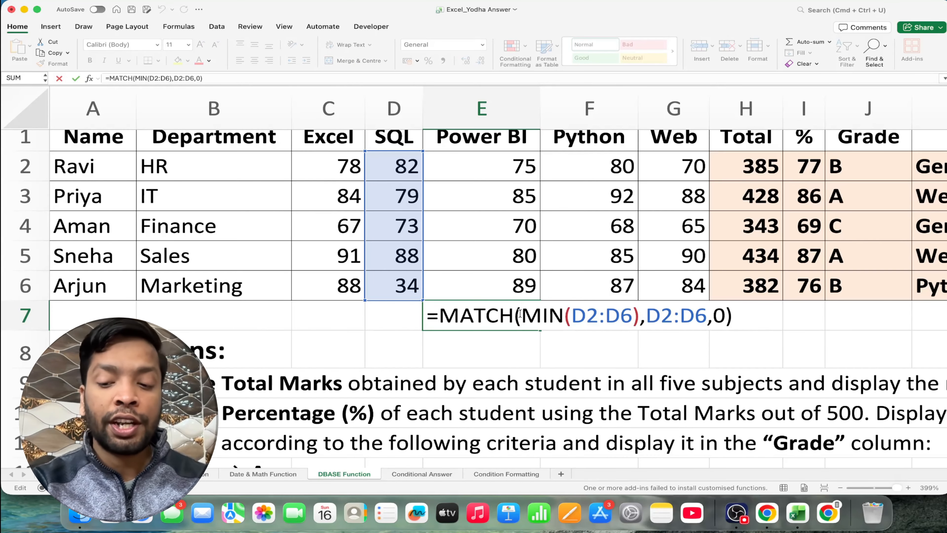
key(Return)
double_click(521, 315)
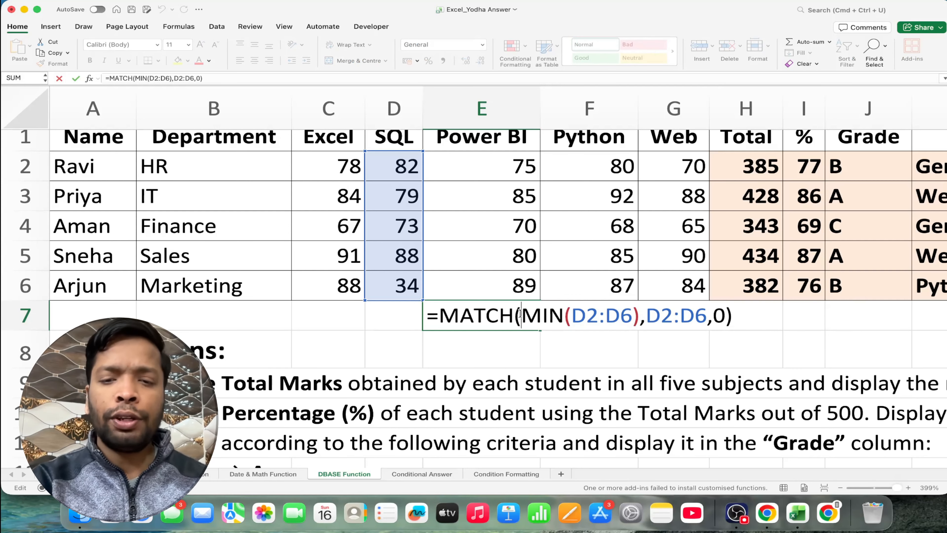
key(Return)
Set the SQL marks in D2 to 23 to test the MATCH formula with a different lowest mark
click(408, 166)
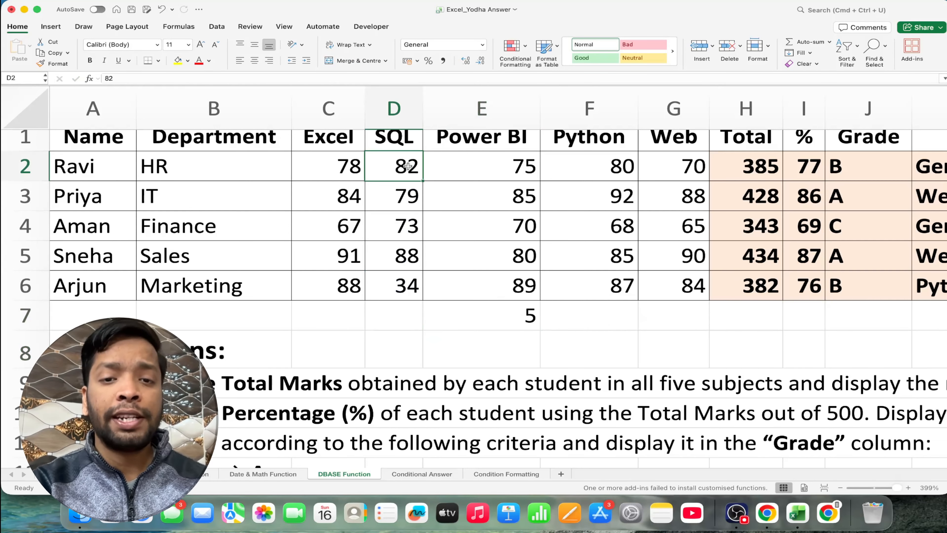
text(23)
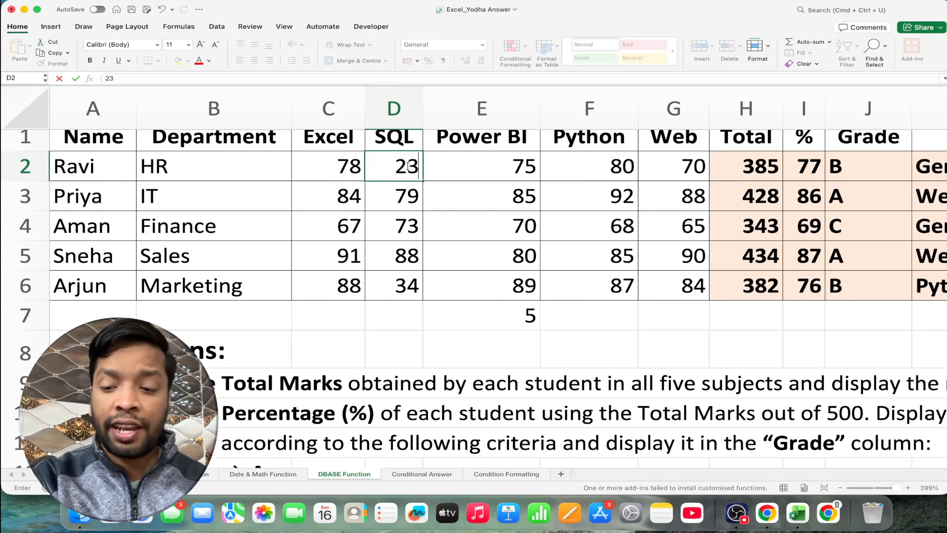
key(Return)
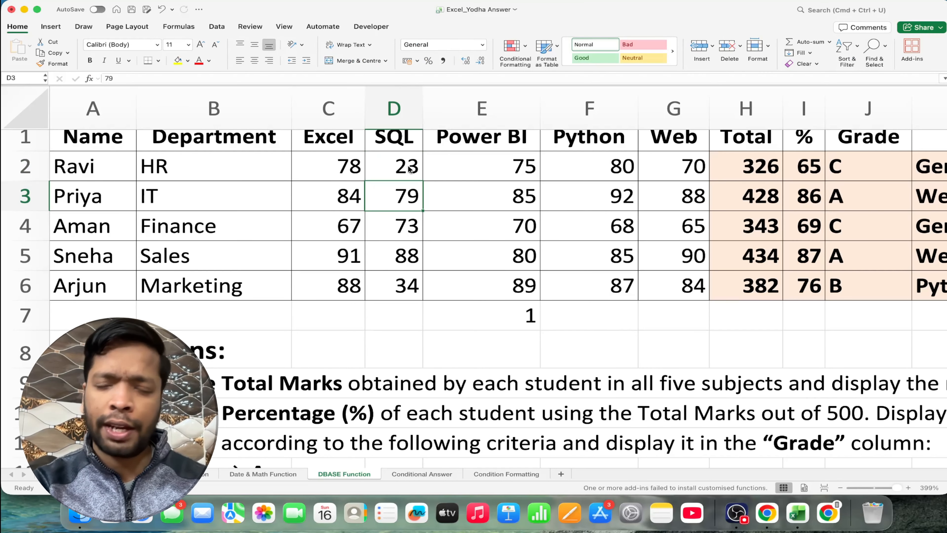
Review the INDEX-MATCH formula in Q5 for the lowest SQL scorer, highlighting its array argument A2:A6
scroll(409, 169, right, 10)
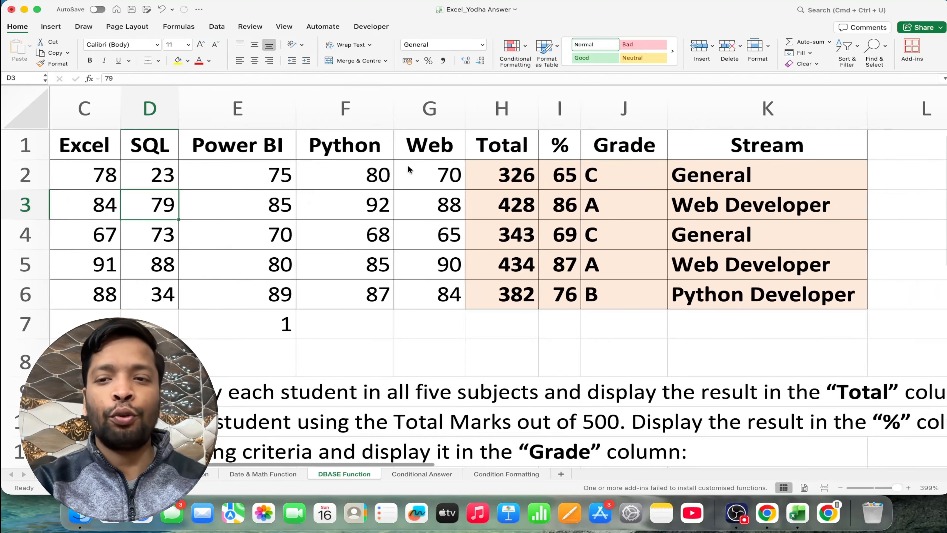
scroll(408, 165, right, 5)
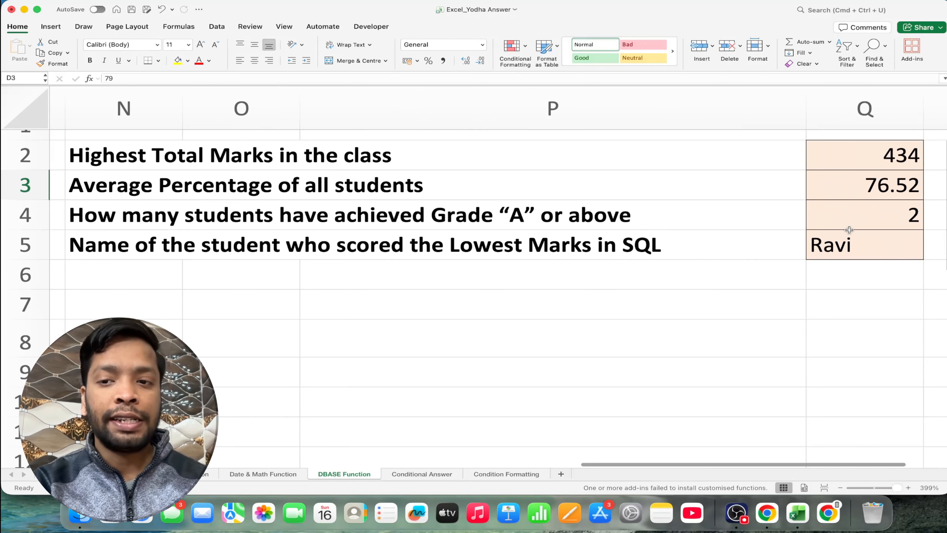
double_click(847, 238)
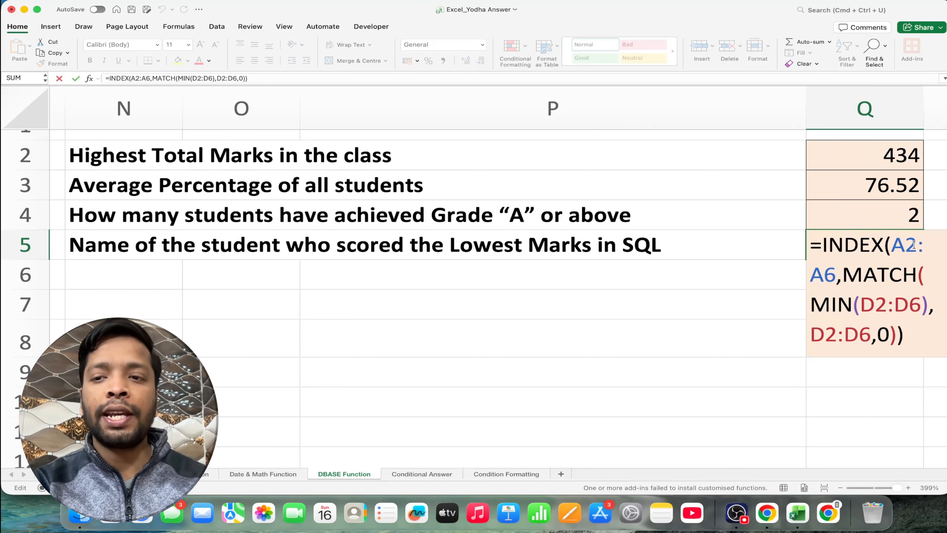
click(908, 255)
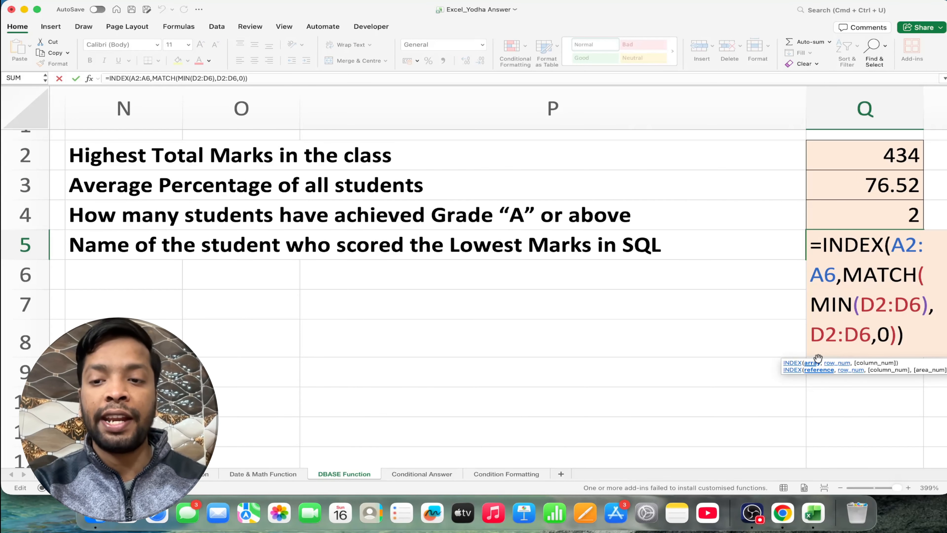
click(813, 364)
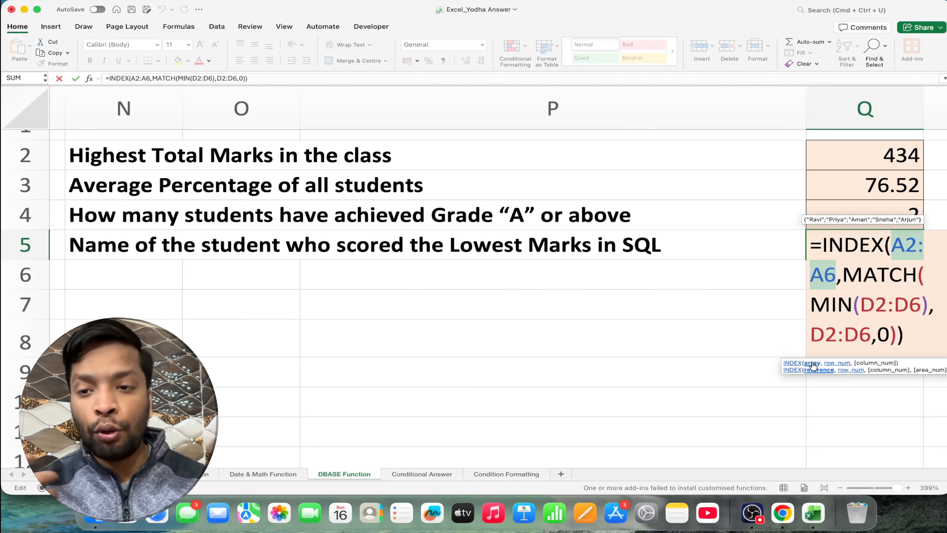
key(Return)
Reread the stream criteria in the questions and examine the nested IF-AND formulas in Stream cells K3 and K2
scroll(464, 170, left, 10)
scroll(463, 171, down, 5)
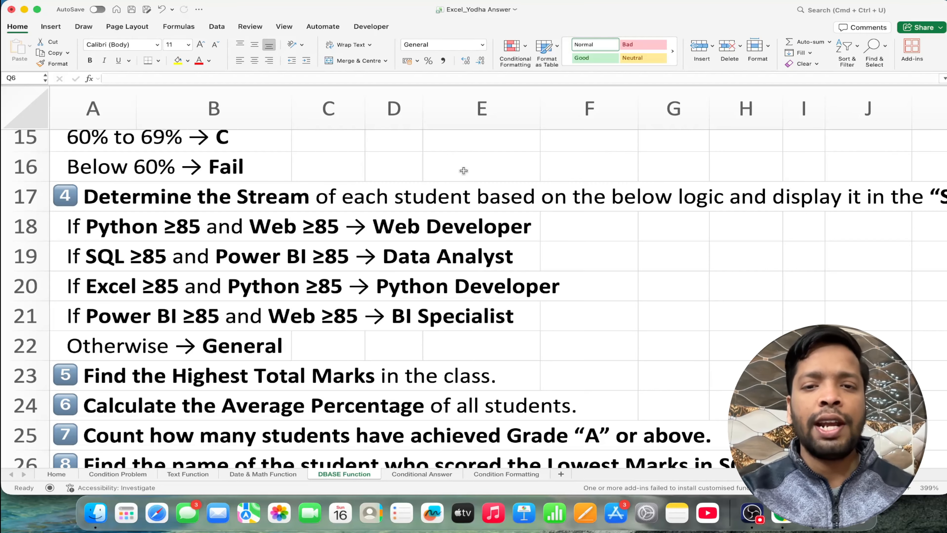
scroll(539, 182, up, 15)
scroll(539, 183, right, 2)
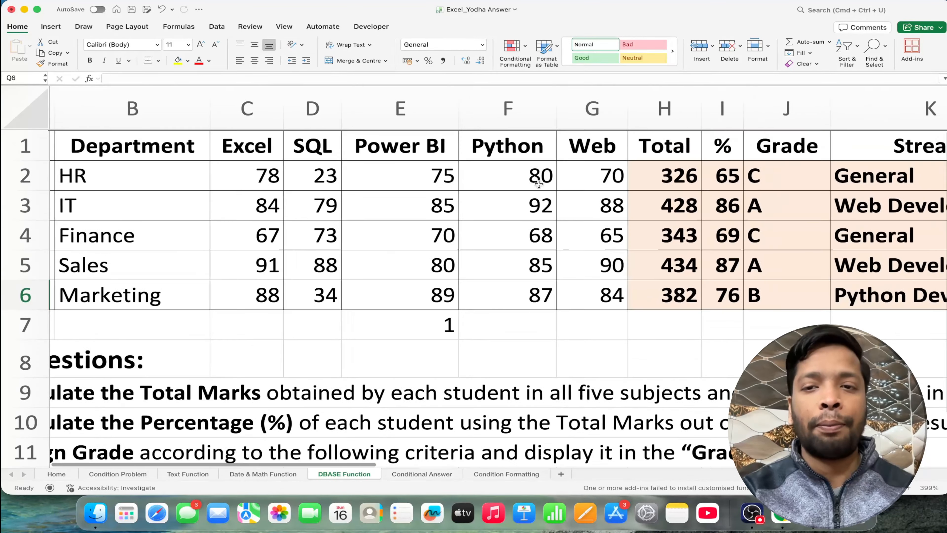
scroll(539, 183, right, 6)
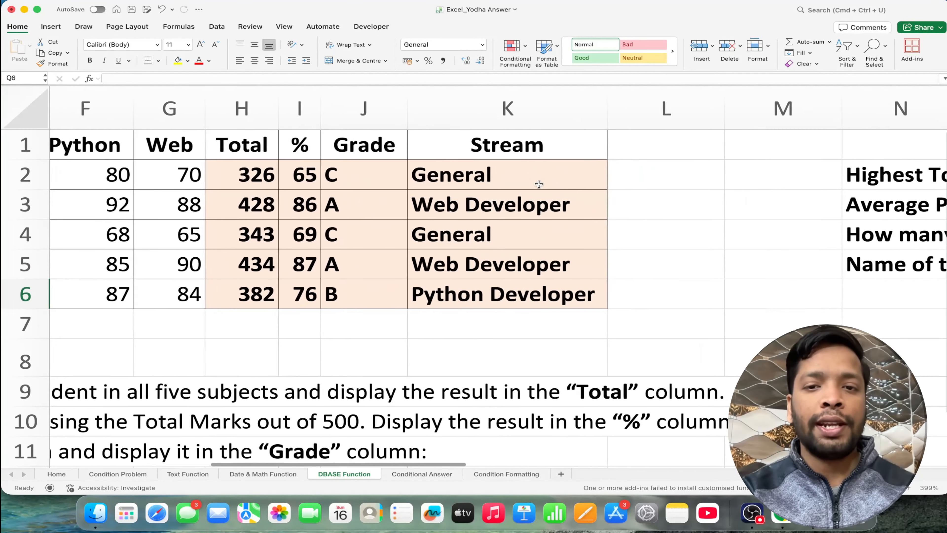
click(539, 184)
double_click(546, 182)
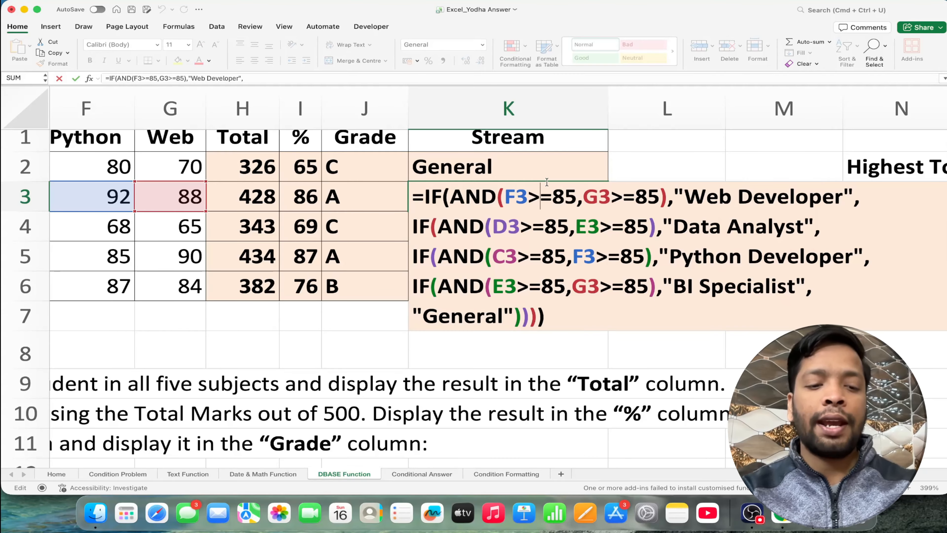
key(Escape)
double_click(540, 164)
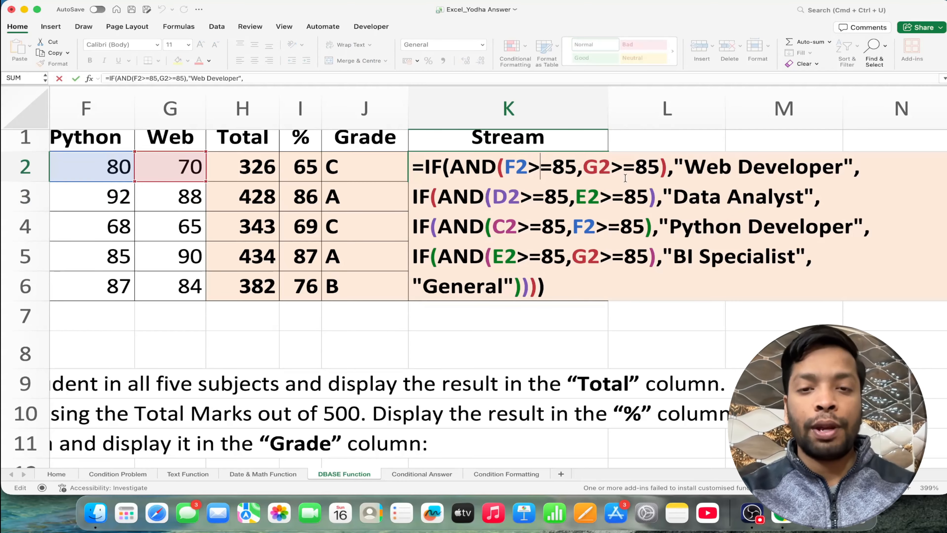
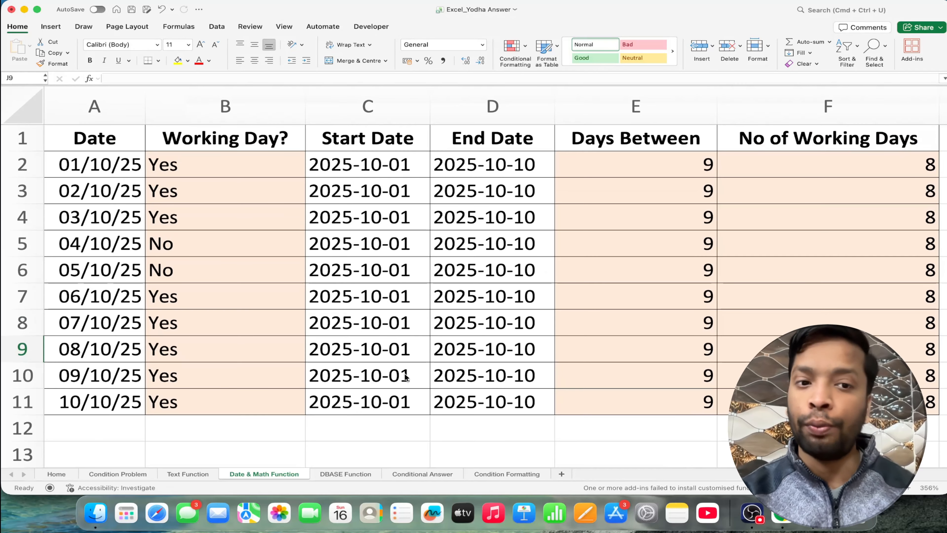
Review the IF-WEEKDAY formula in B2 of the Date & Math Function sheet and clear the cell
double_click(254, 169)
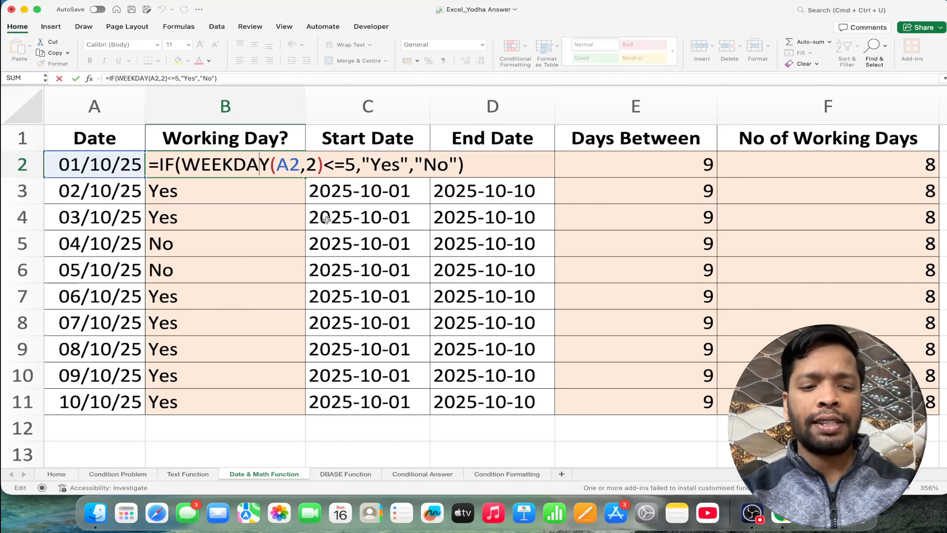
key(Escape)
key(Delete)
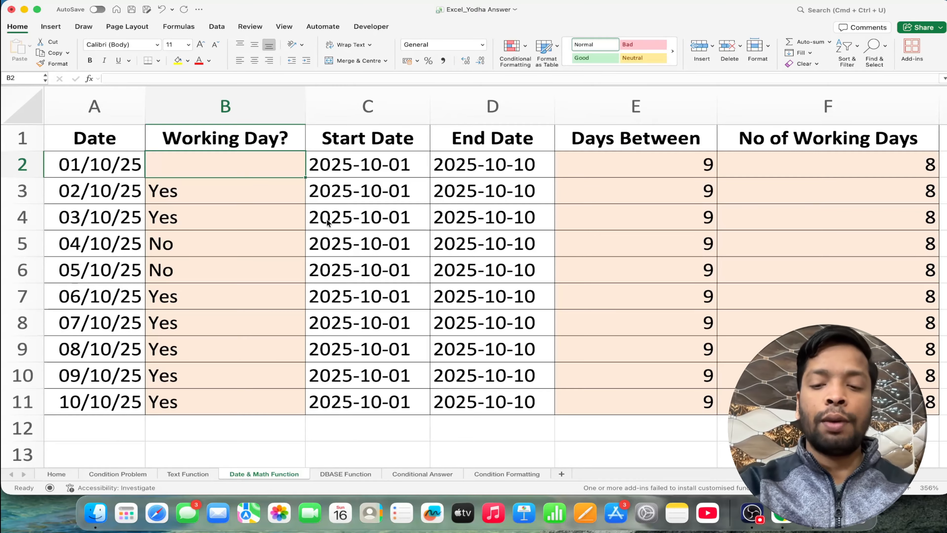
text(=)
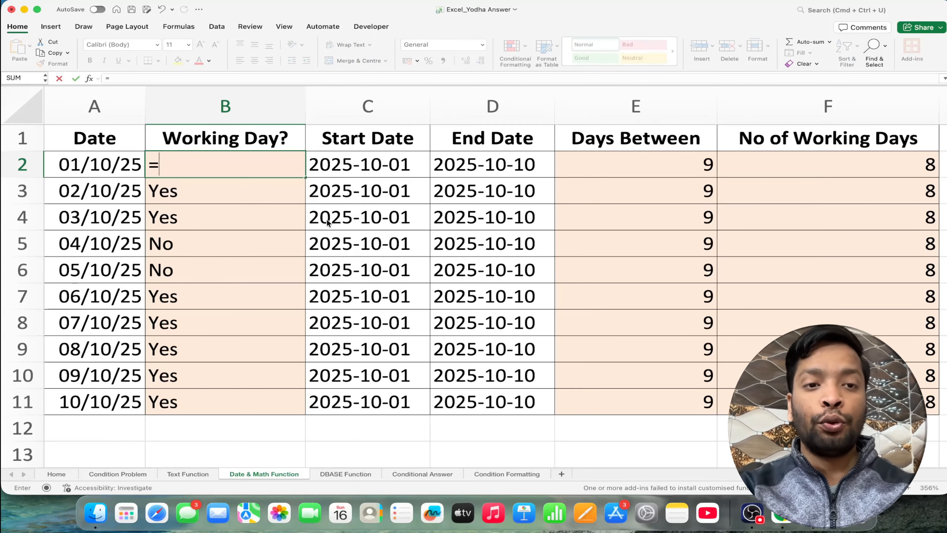
key(Escape)
Enter =WEEKDAY(A2,2) in B2 and fill it down the Working Day? column through row 11
scroll(327, 222, down, 3)
scroll(327, 222, down, 3)
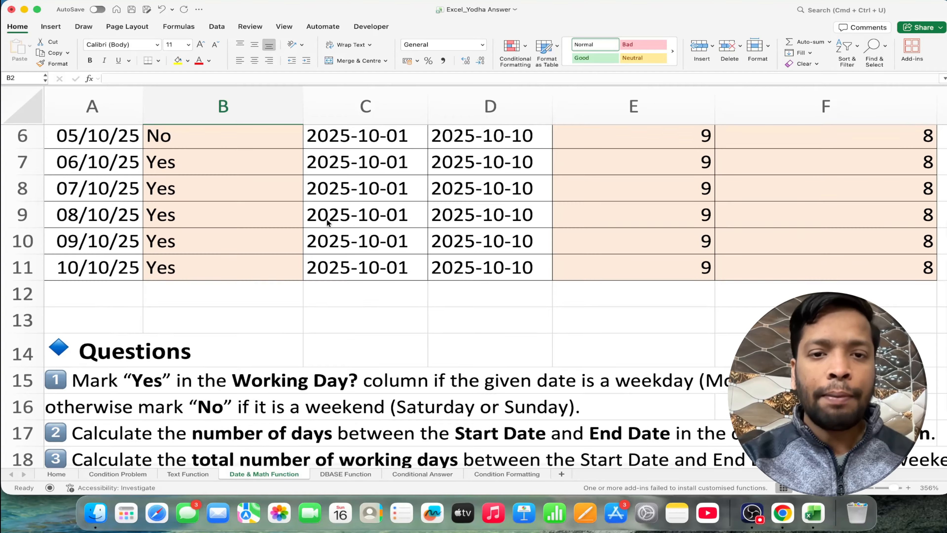
scroll(327, 222, up, 5)
scroll(328, 222, down, 1)
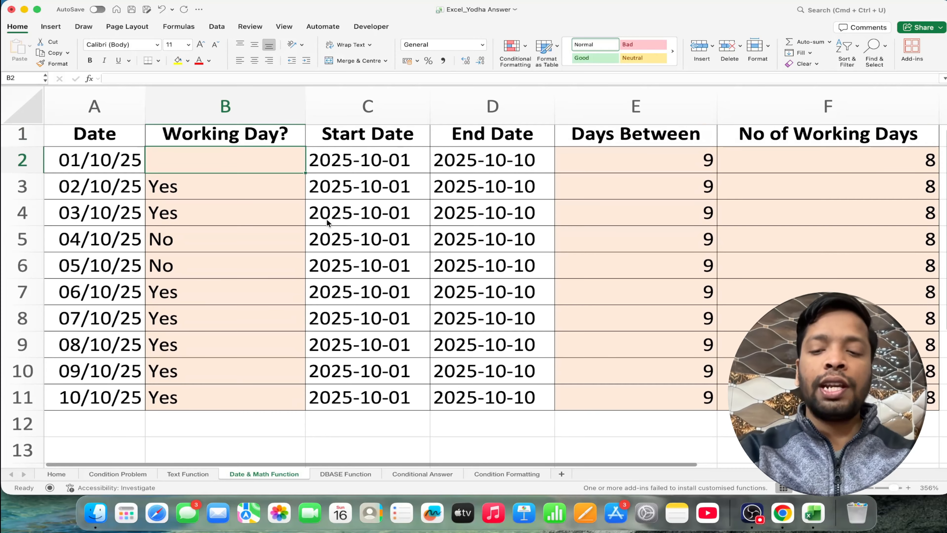
text(=we)
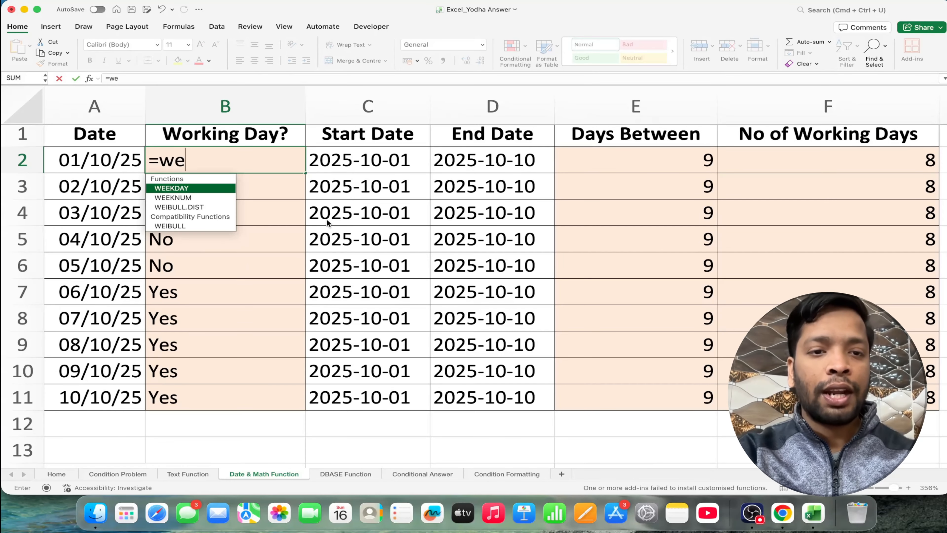
key(Tab)
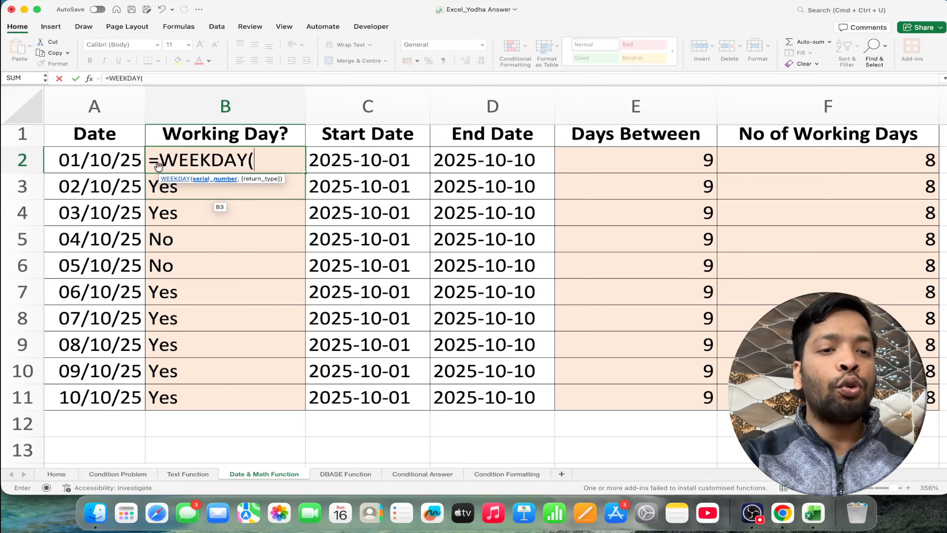
click(125, 160)
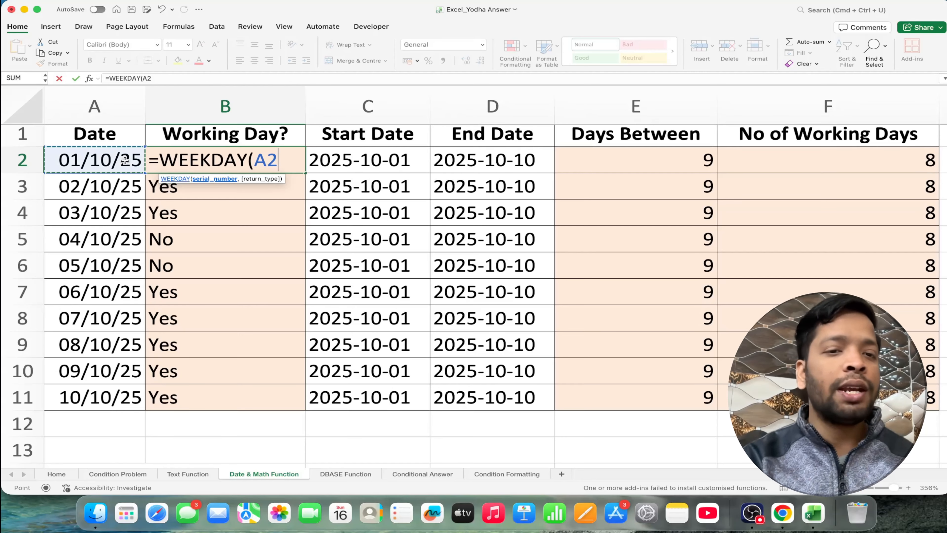
text(,)
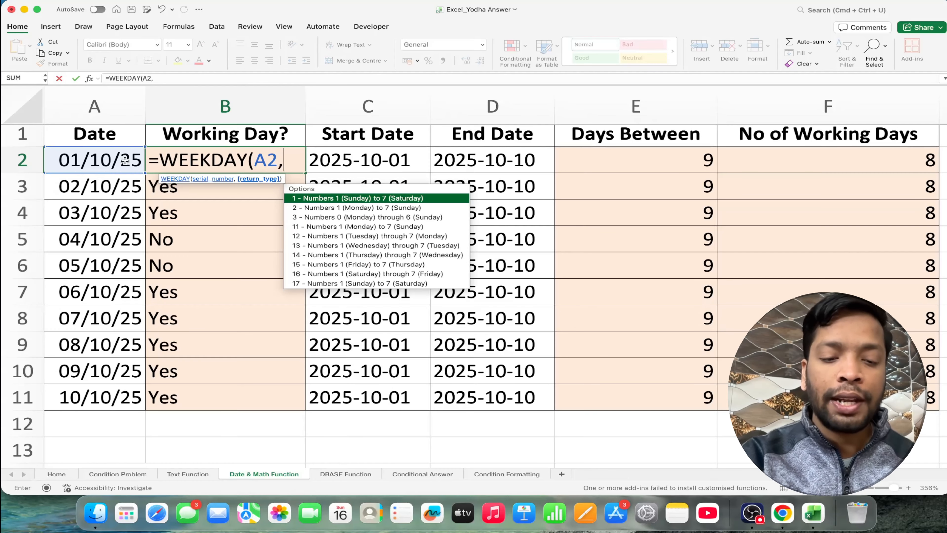
text(2)
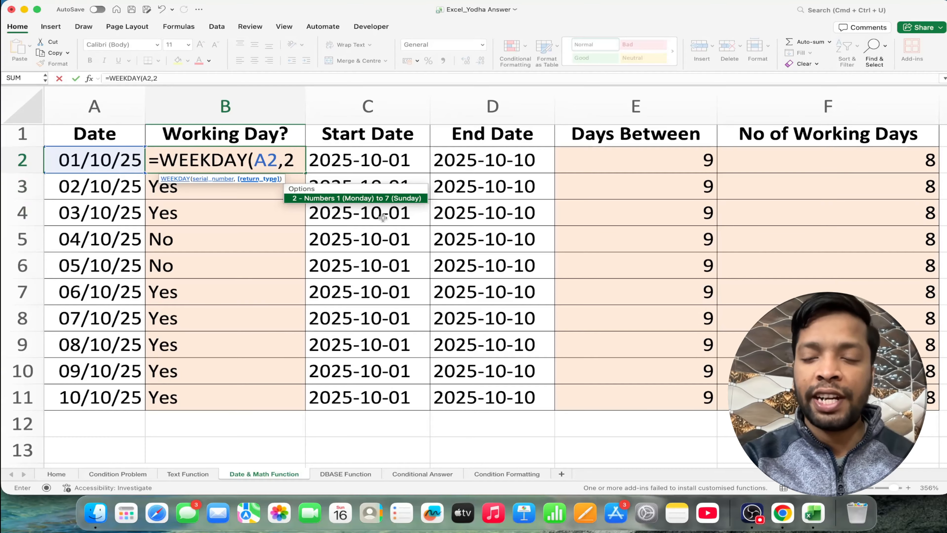
key(Return)
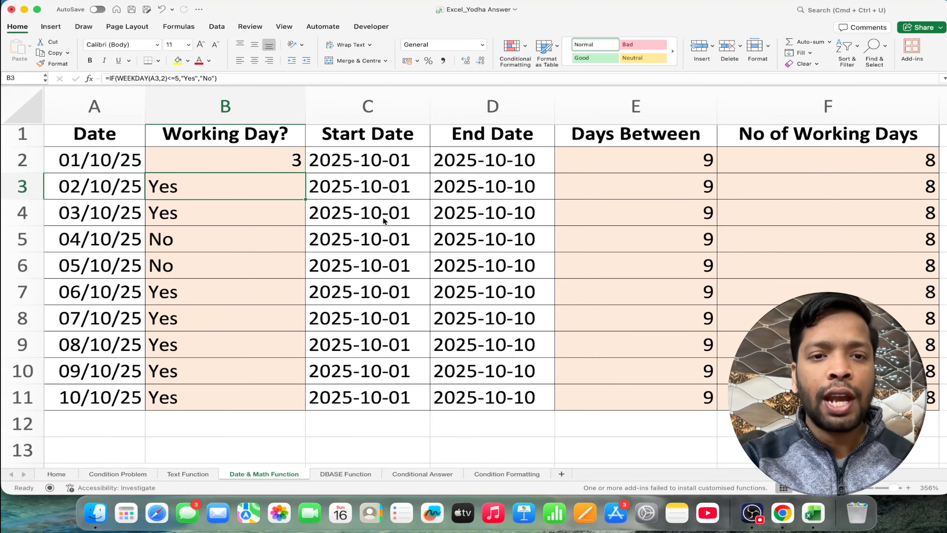
click(278, 157)
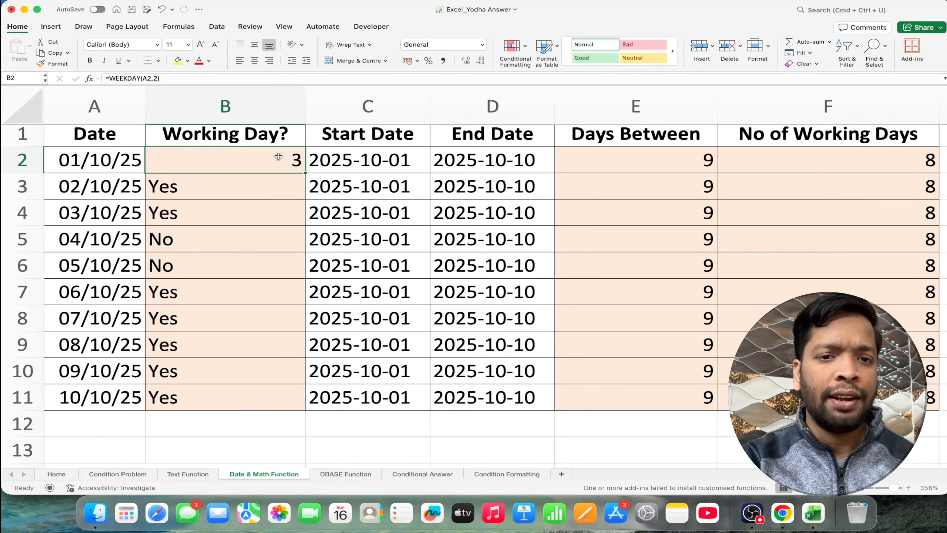
double_click(305, 172)
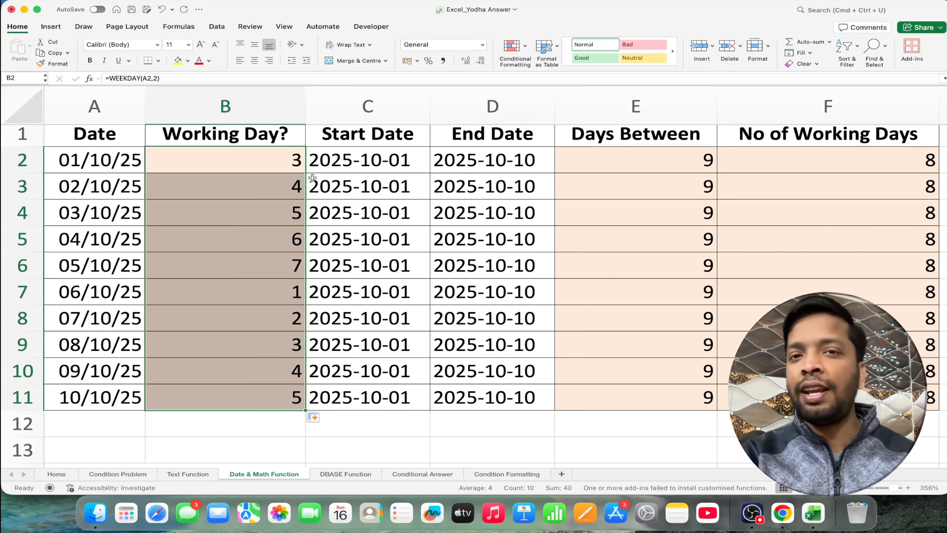
Wrap the WEEKDAY formula in B2 in an IF so it reads =IF(WEEKDAY(A2,2)<6,"Yes","No")
double_click(269, 161)
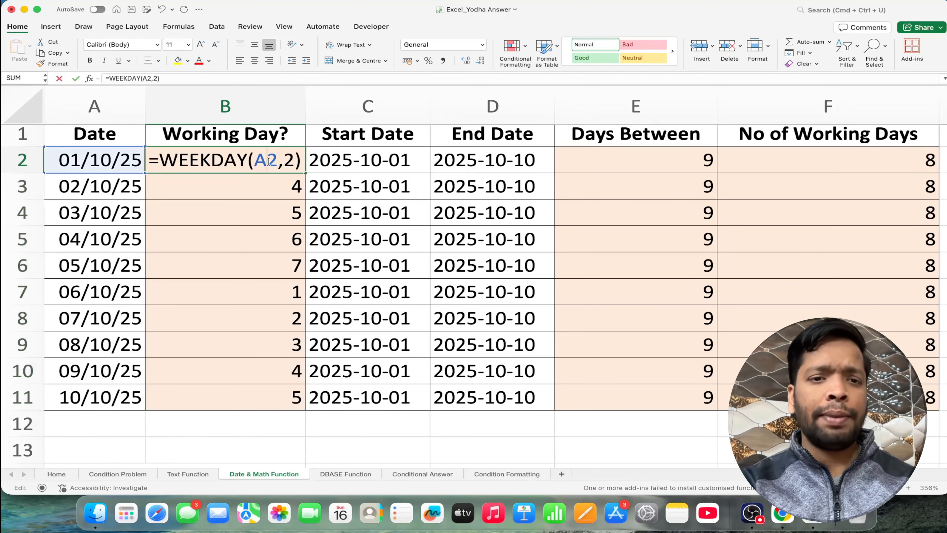
click(158, 161)
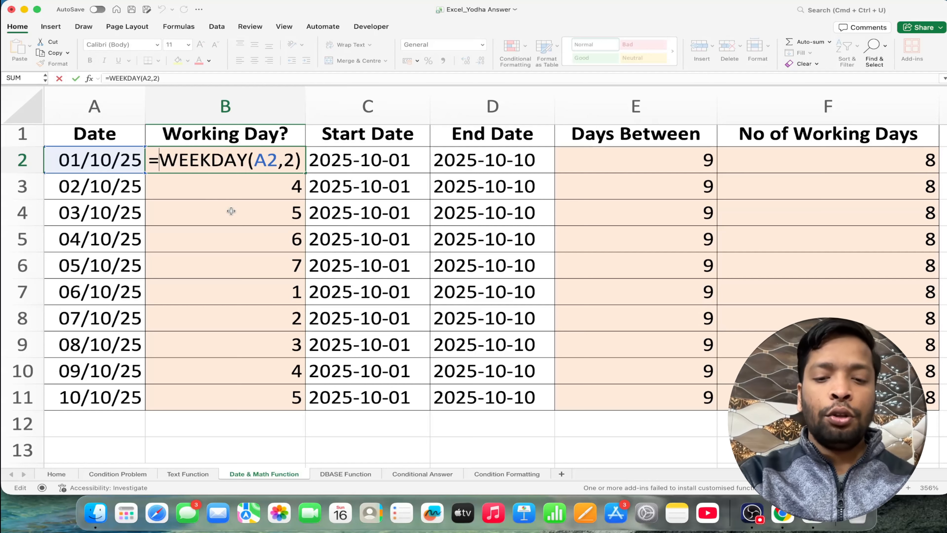
text(if)
key(Tab)
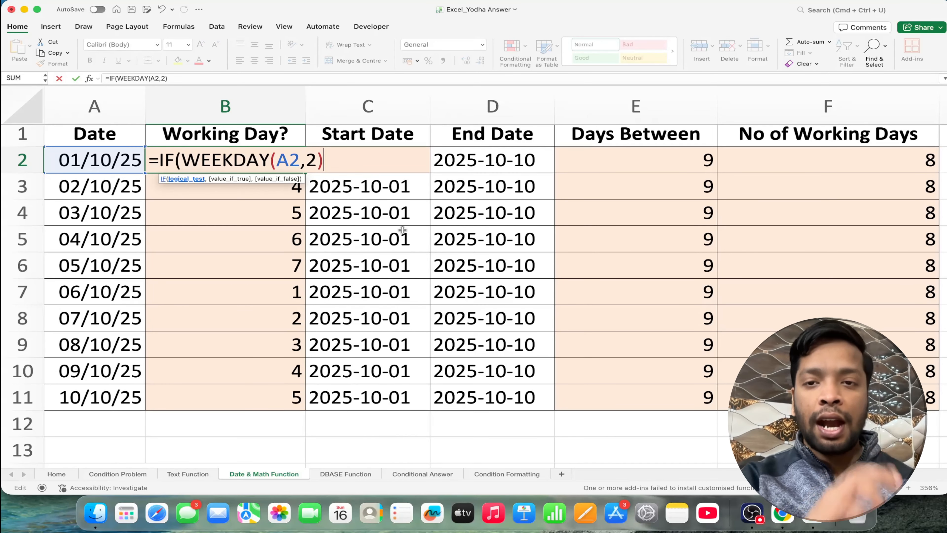
text(<)
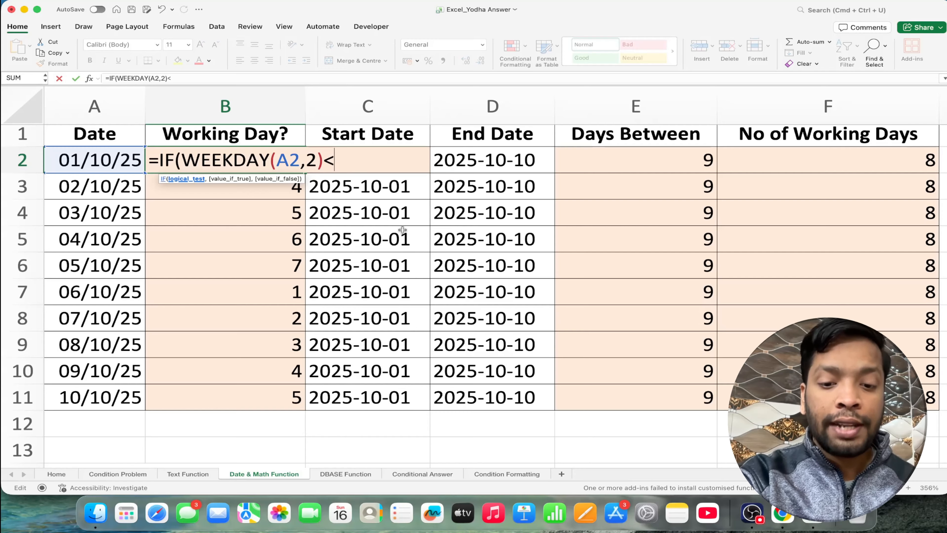
text(6)
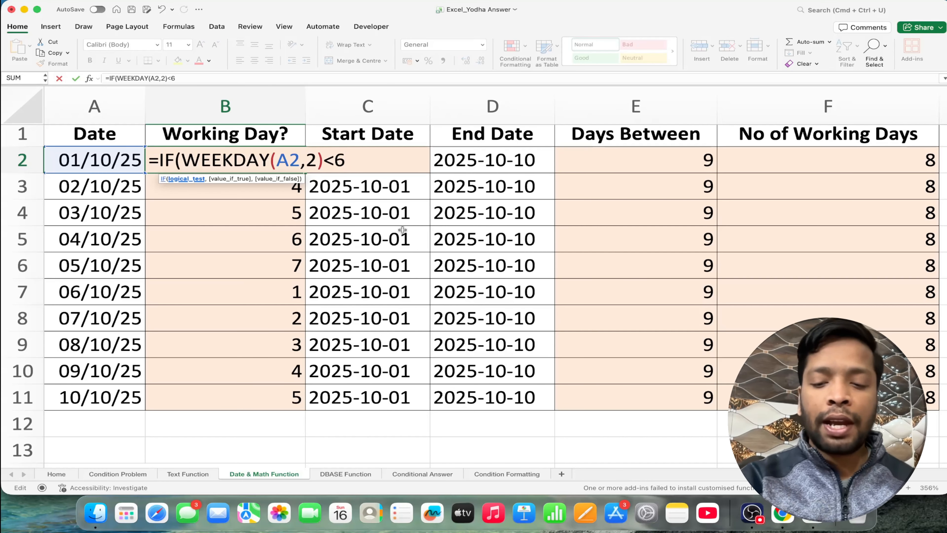
text(,")
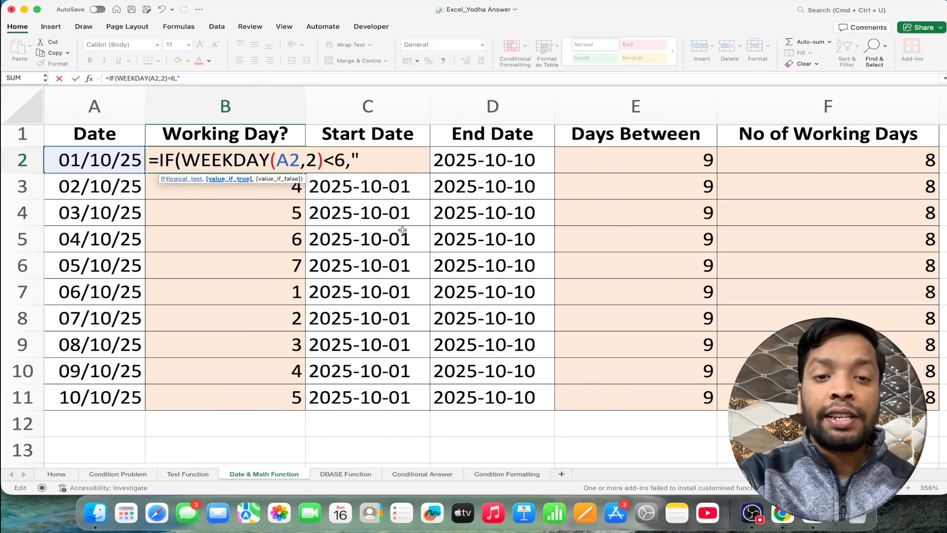
text(Yes)
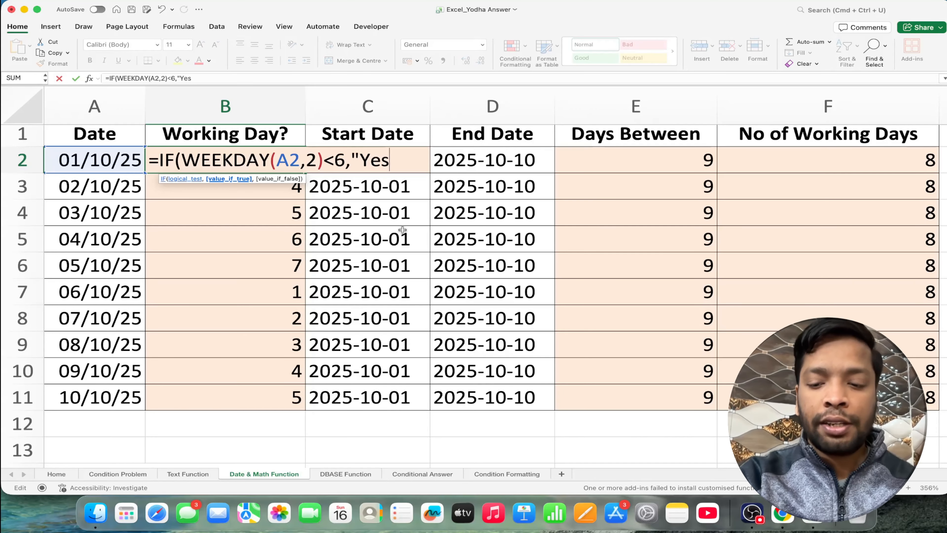
text(","No")
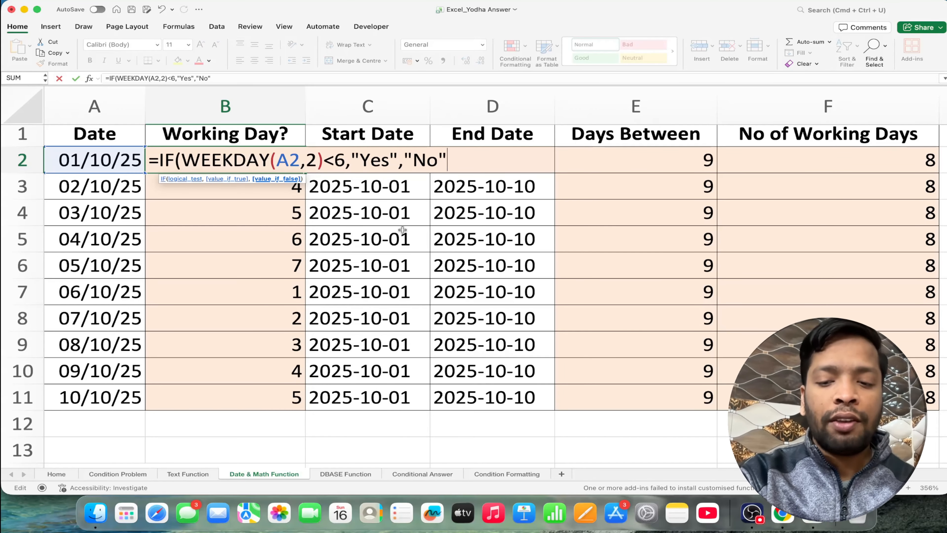
text())
key(Return)
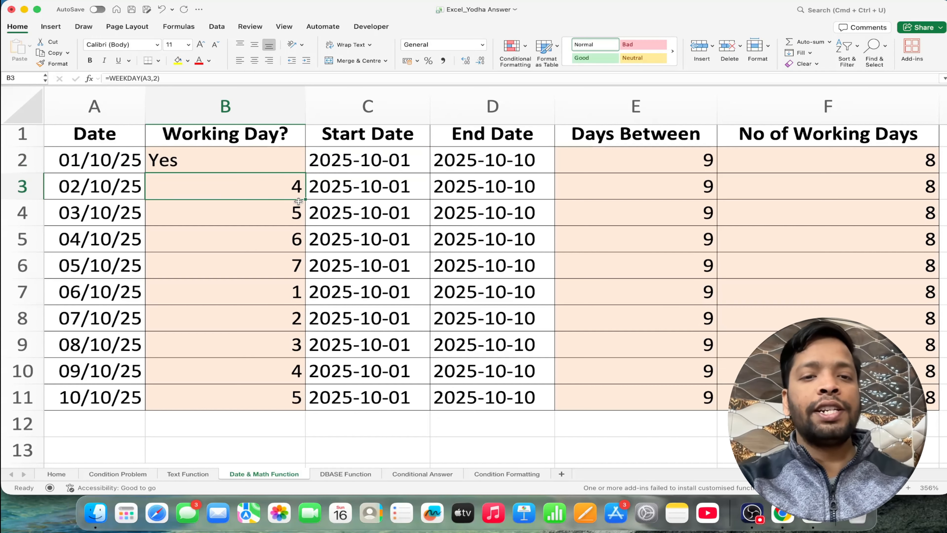
Fill the IF-WEEKDAY formula from B2 down the Working Day? column through row 11
click(251, 161)
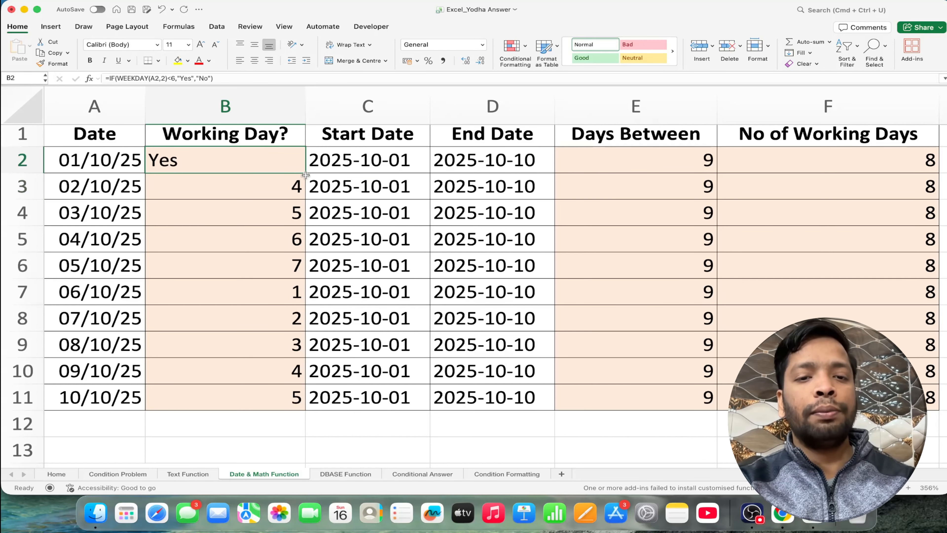
double_click(306, 175)
click(299, 165)
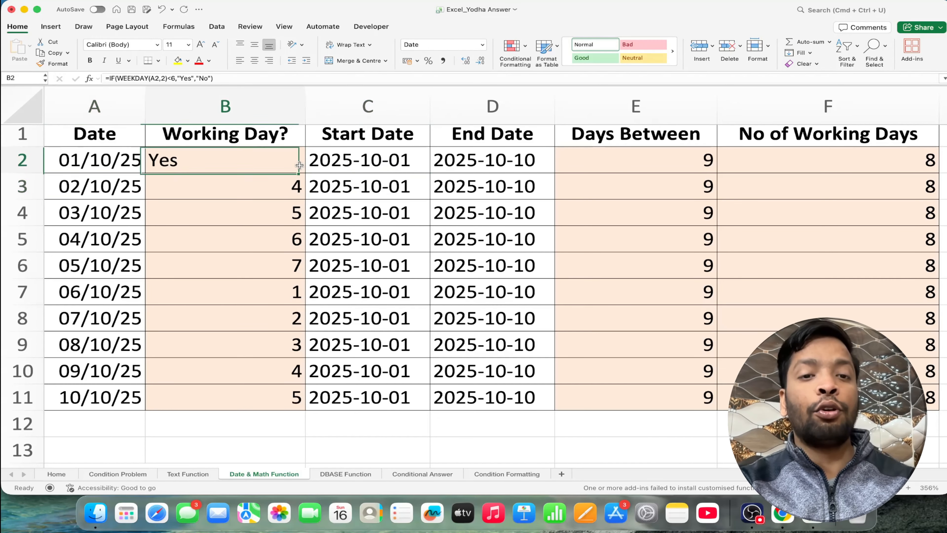
double_click(306, 171)
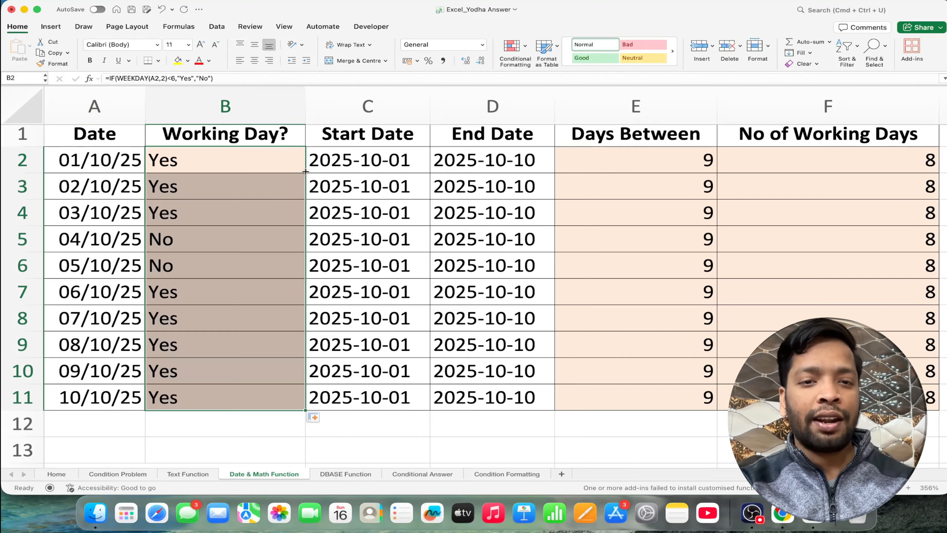
Review the DATEDIF formula in E2 of the Days Between column and leave it as is
scroll(470, 157, right, 2)
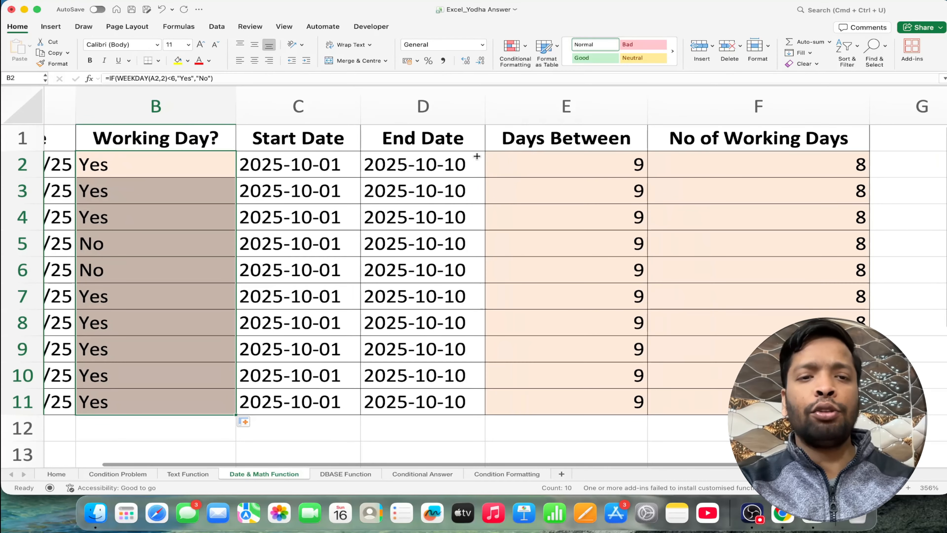
click(547, 173)
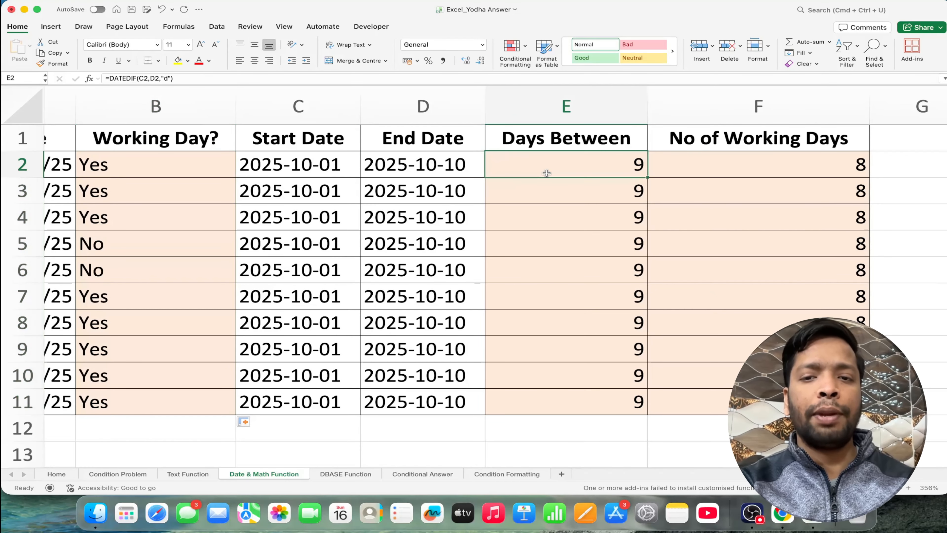
double_click(546, 172)
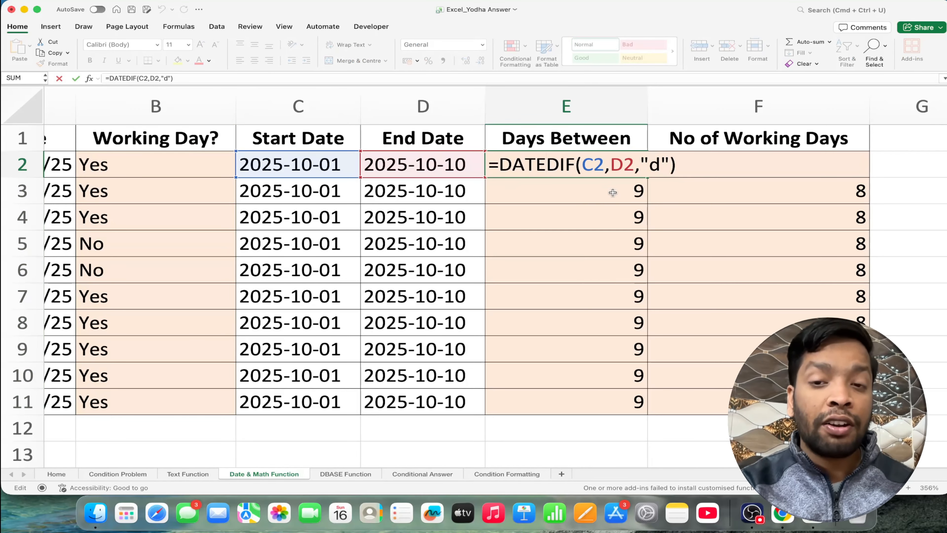
click(593, 161)
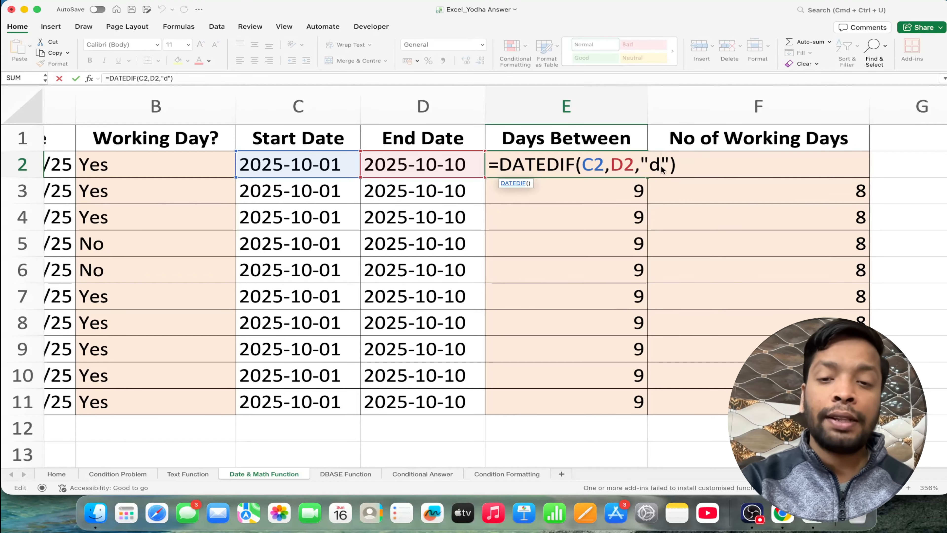
key(Return)
Examine the NETWORKDAYS formula in F2, checking its start date and end date arguments
click(779, 161)
double_click(779, 161)
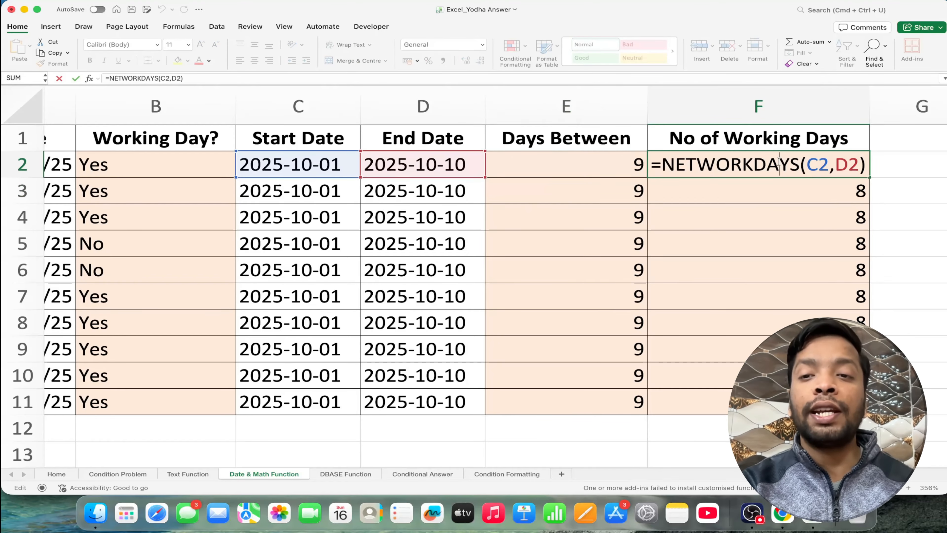
click(827, 168)
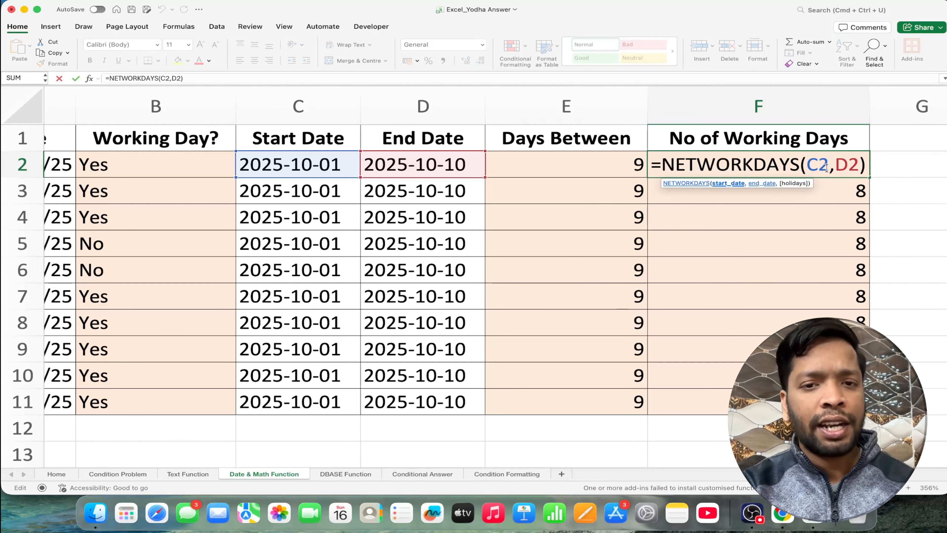
click(847, 168)
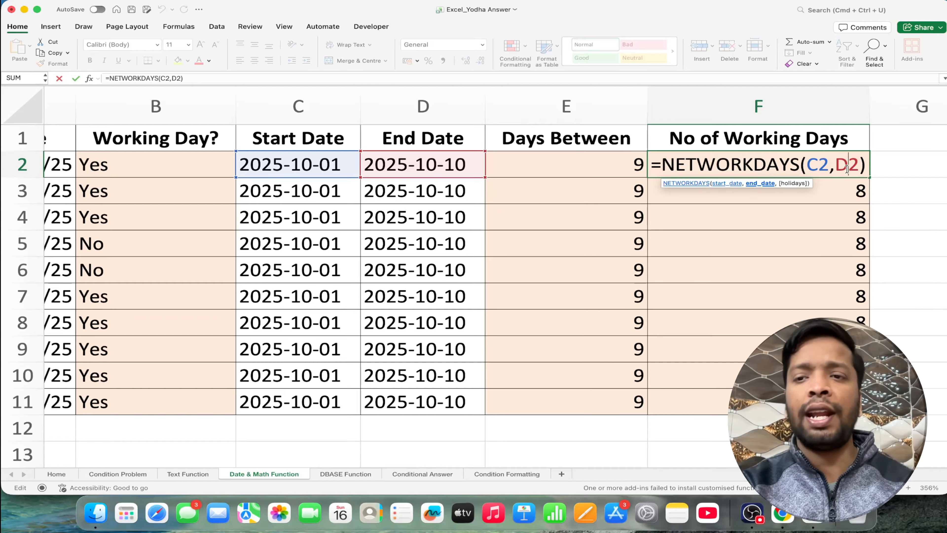
key(Return)
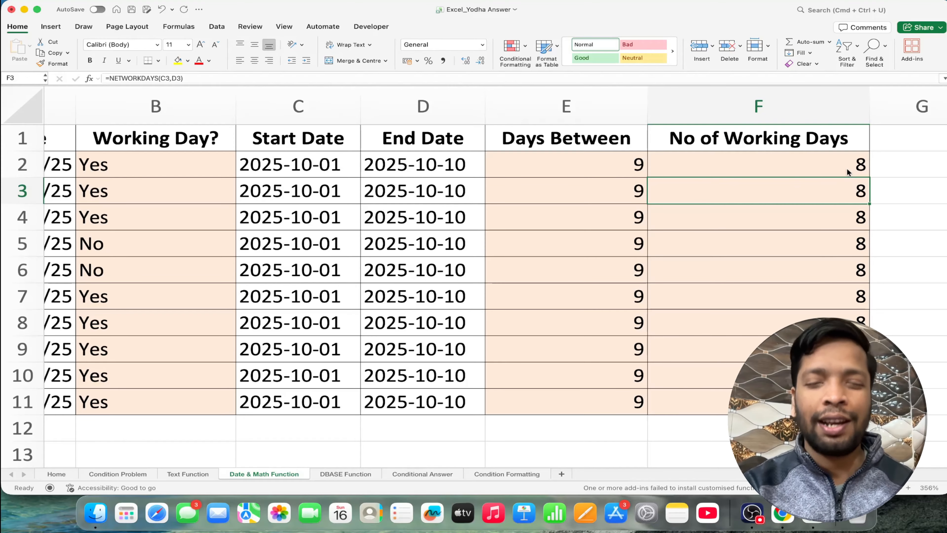
Switch to the Text Function sheet and examine the LEN formula in G2 of the Length column, leaving it as is
scroll(847, 171, down, 8)
scroll(848, 172, left, 2)
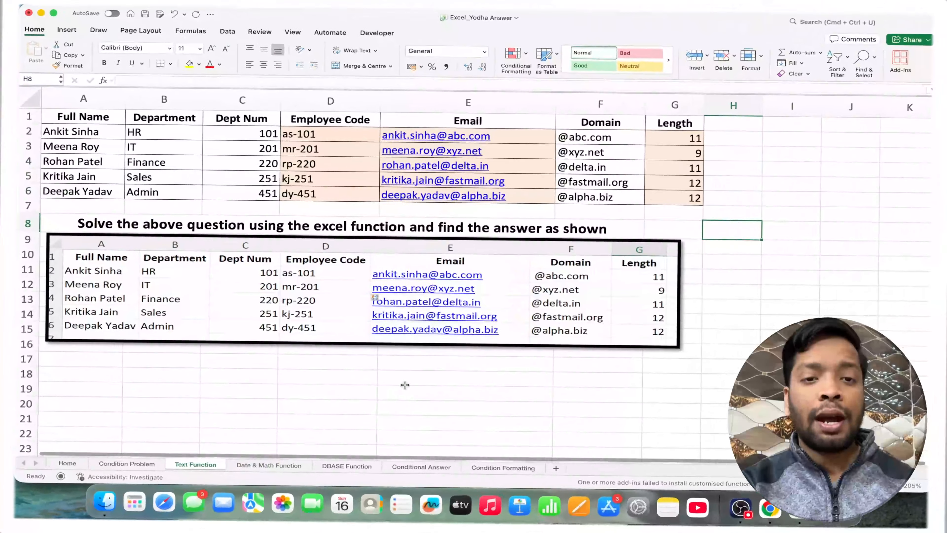
scroll(409, 387, up, 5)
scroll(409, 387, up, 10)
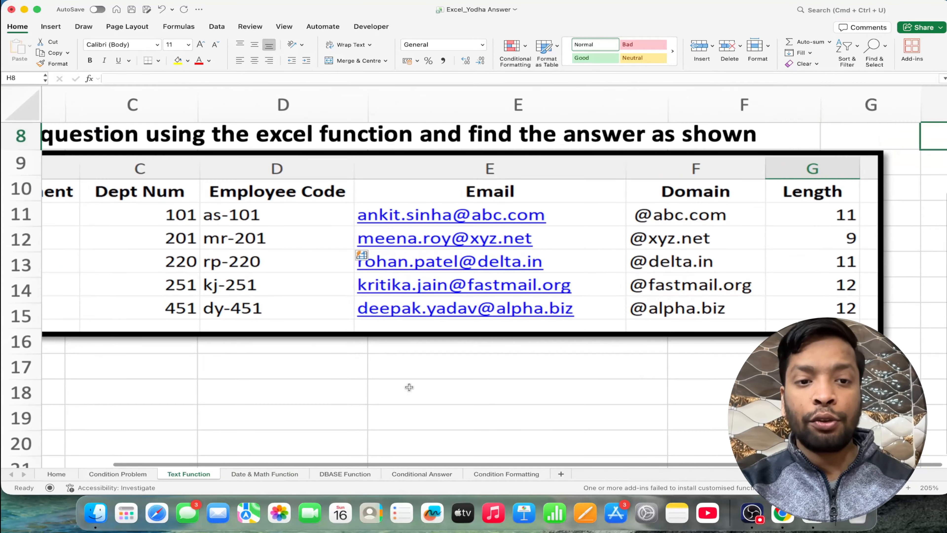
scroll(409, 387, right, 5)
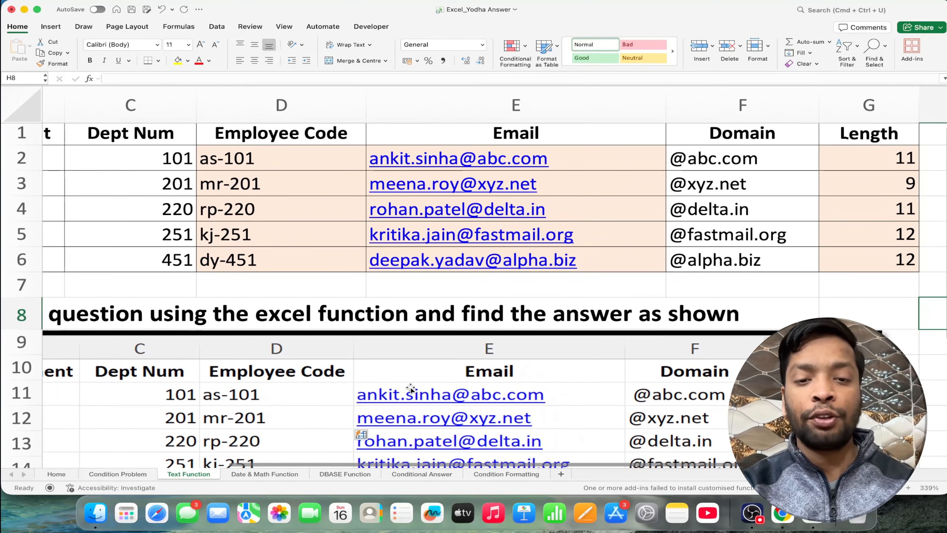
scroll(411, 388, down, 5)
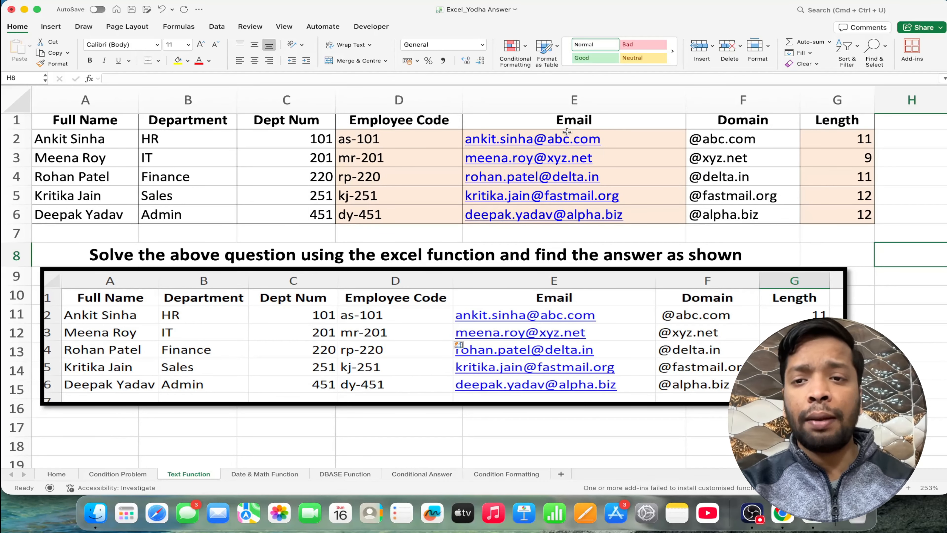
double_click(850, 141)
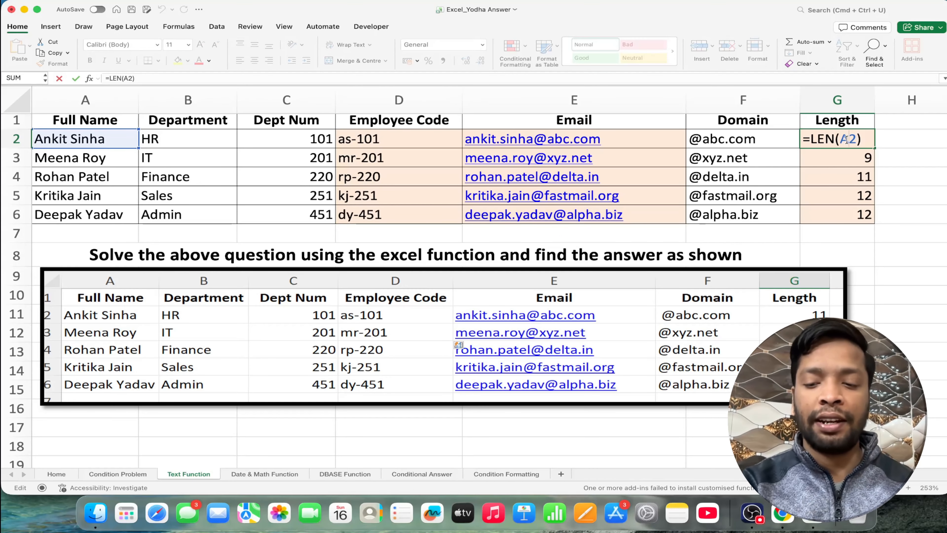
key(Return)
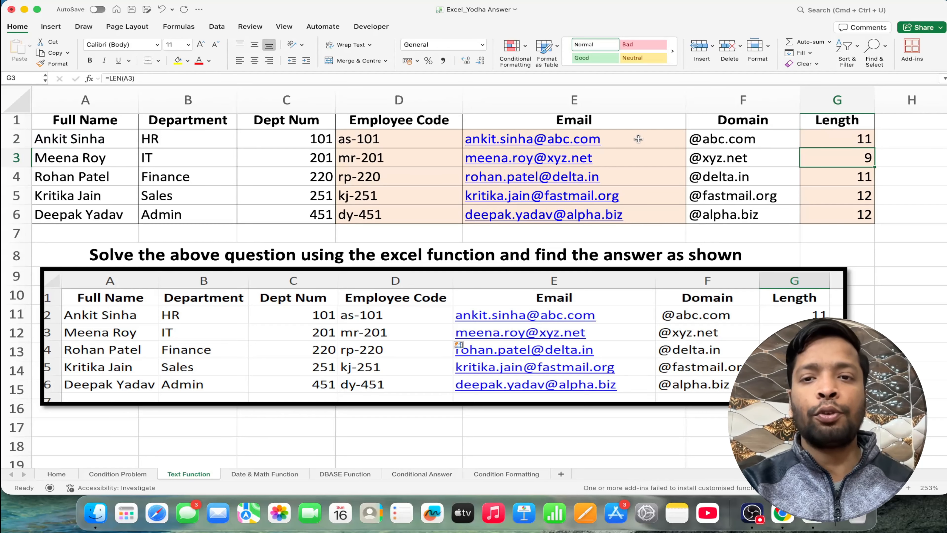
Review the LOWER-CONCATENATE formula in E2 of the Email column and the LOWER-LEFT-MID formula in D2 of the Employee Code column
click(638, 138)
double_click(638, 139)
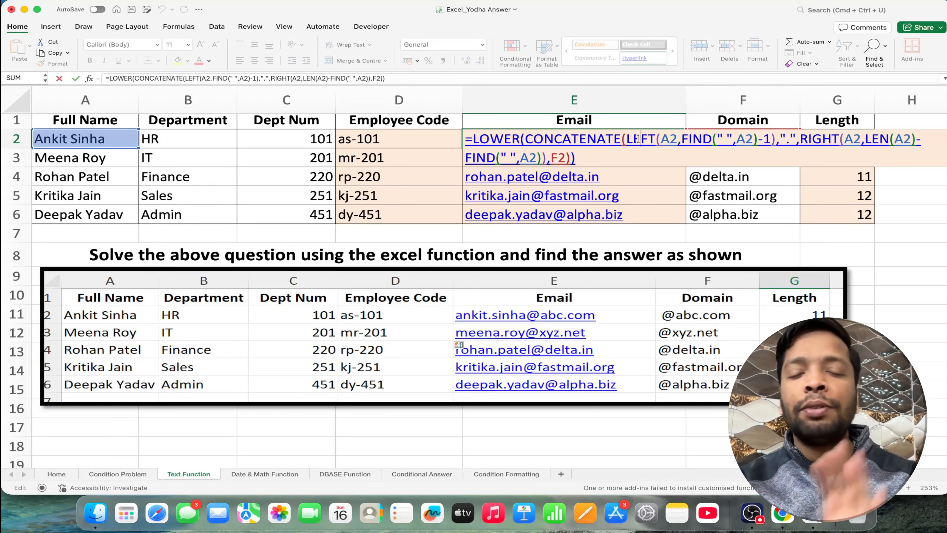
key(Return)
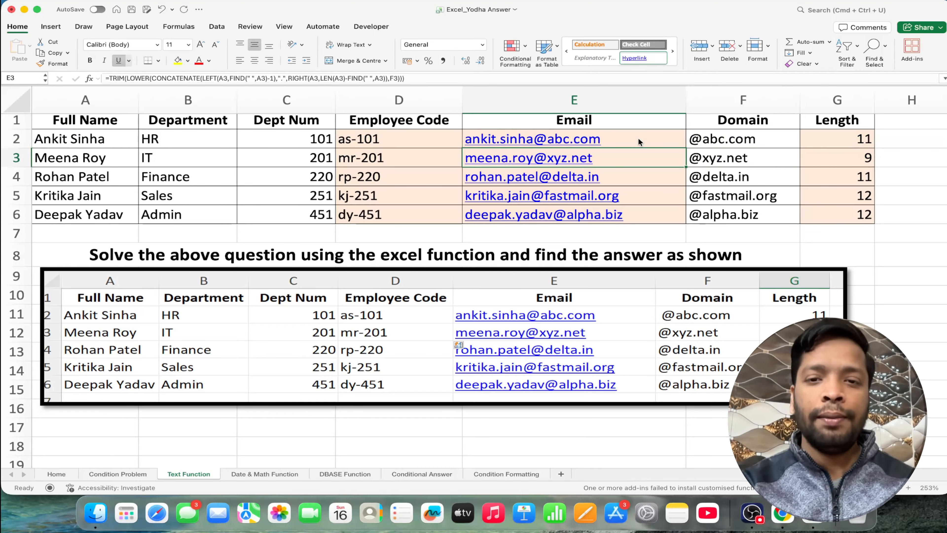
double_click(421, 139)
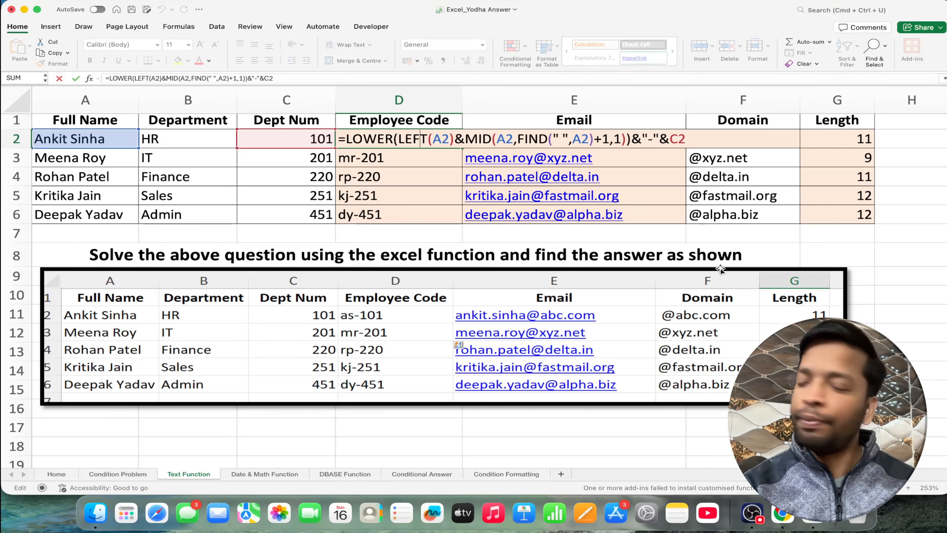
key(Return)
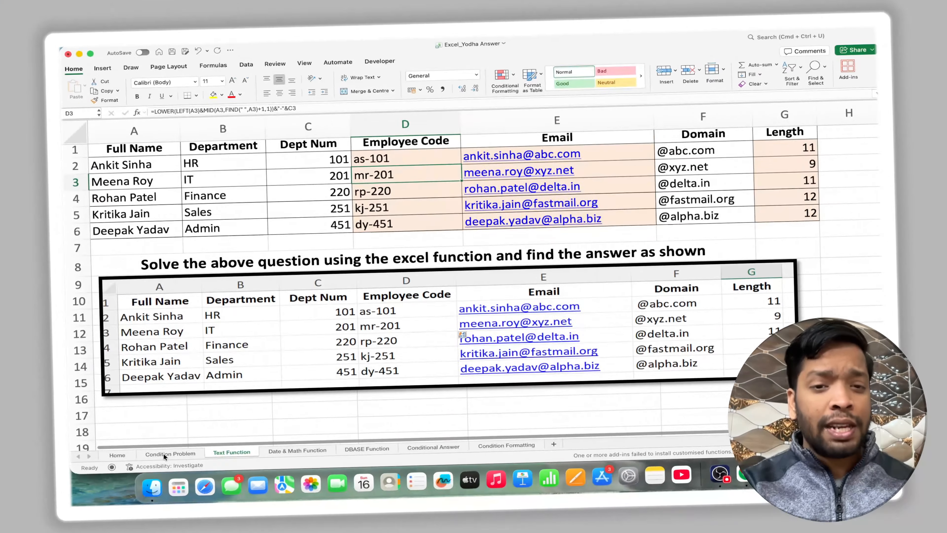
Open the Condition Problem sheet and look over the product table, its question list and the answer cells in column L
click(163, 452)
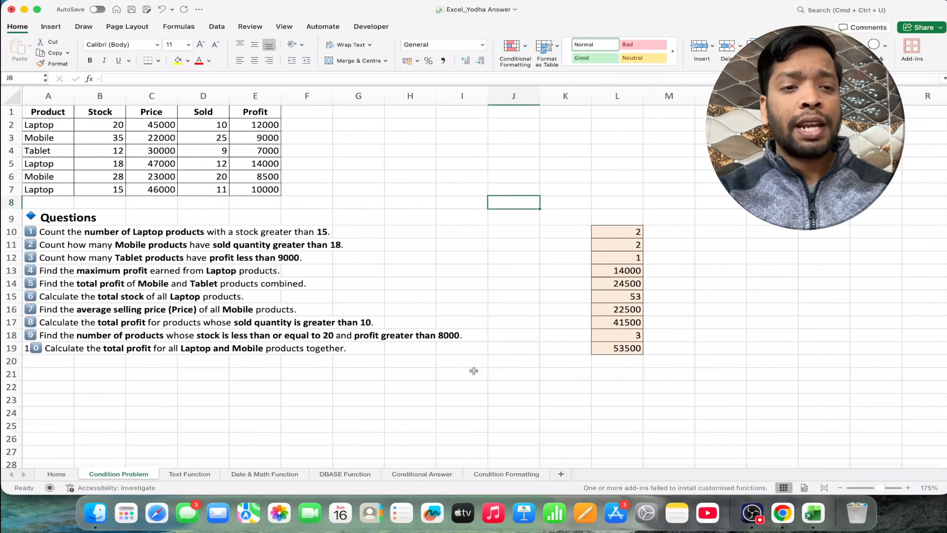
scroll(474, 371, up, 10)
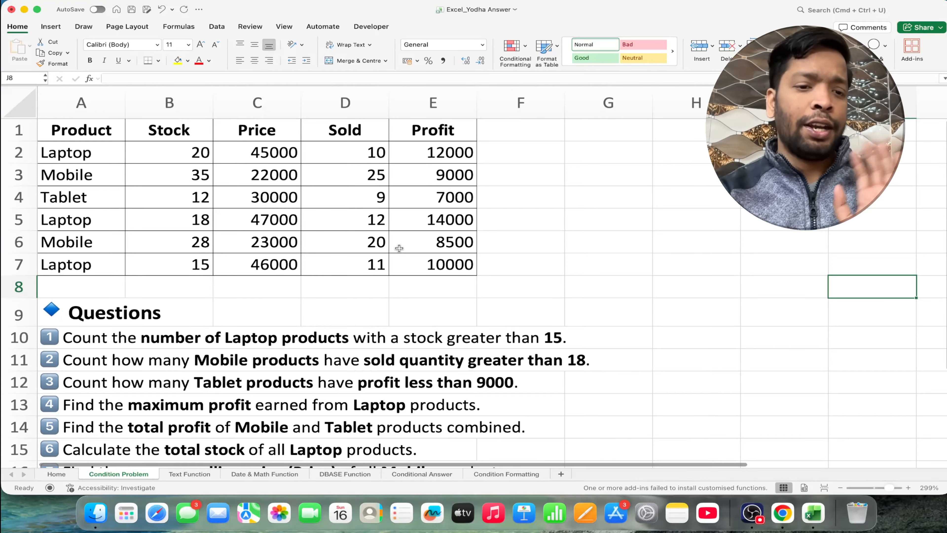
scroll(399, 248, right, 5)
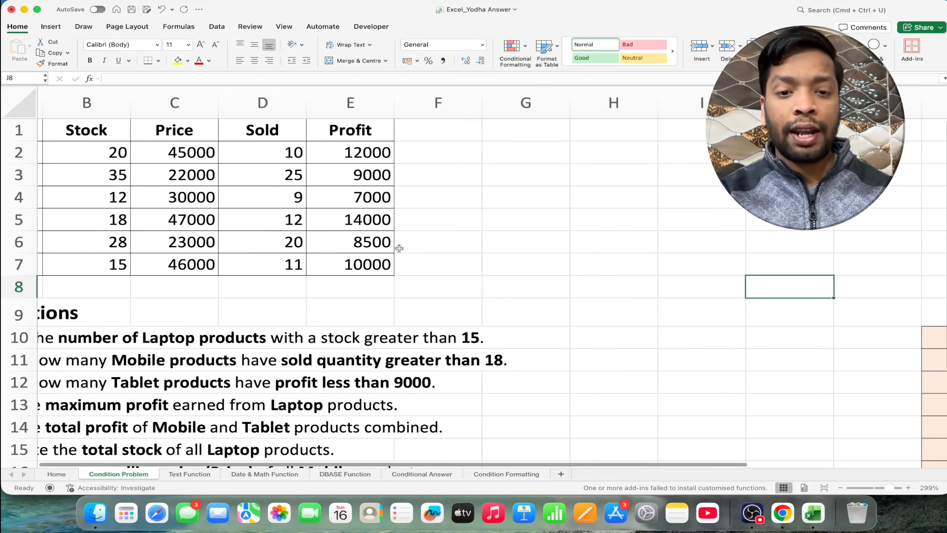
scroll(399, 249, left, 2)
scroll(399, 249, left, 2)
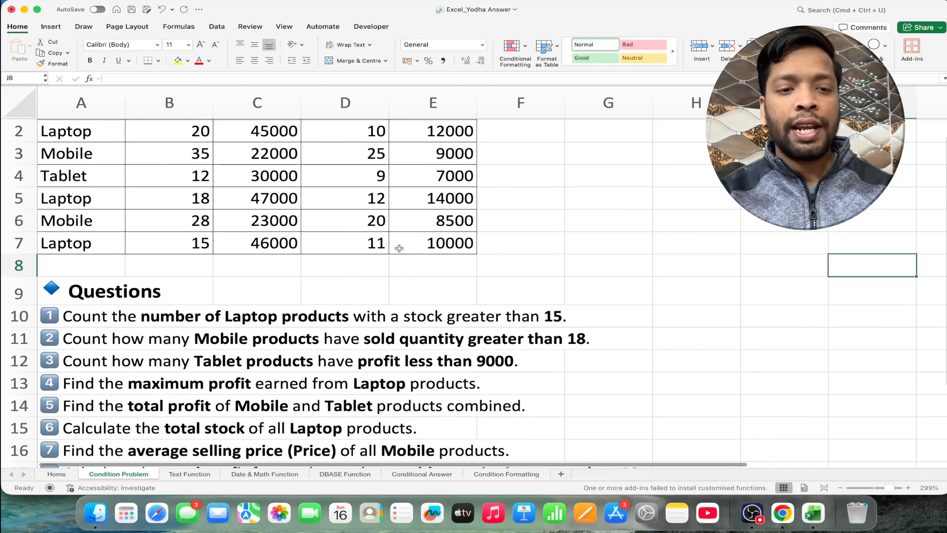
scroll(400, 249, right, 1)
scroll(399, 248, right, 1)
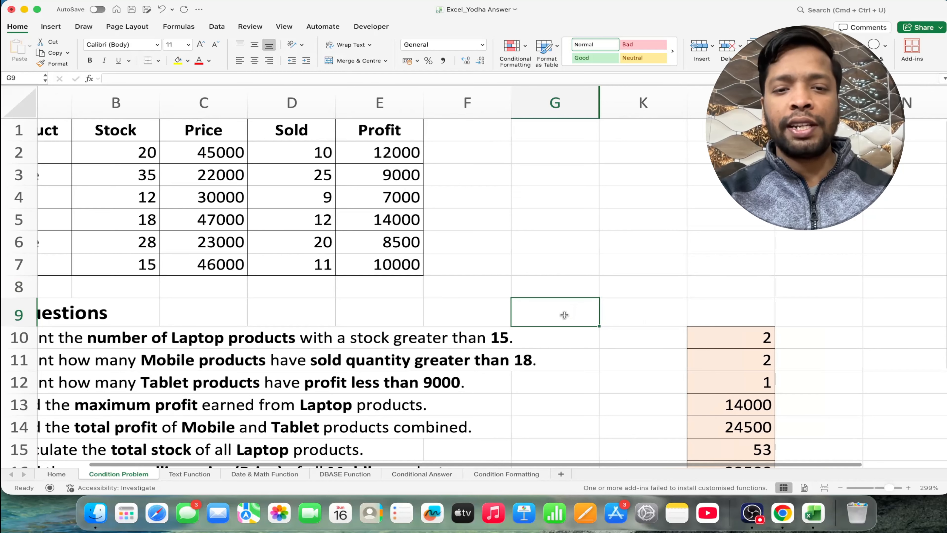
scroll(501, 342, left, 2)
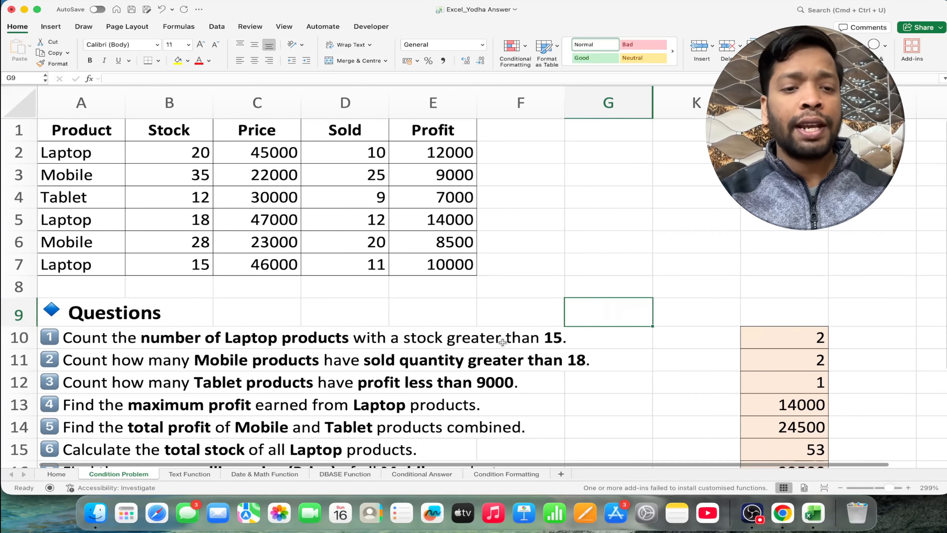
Review the COUNTIFS formulas in L10 through L12 that answer the Laptop, Mobile and Tablet counting questions
double_click(770, 329)
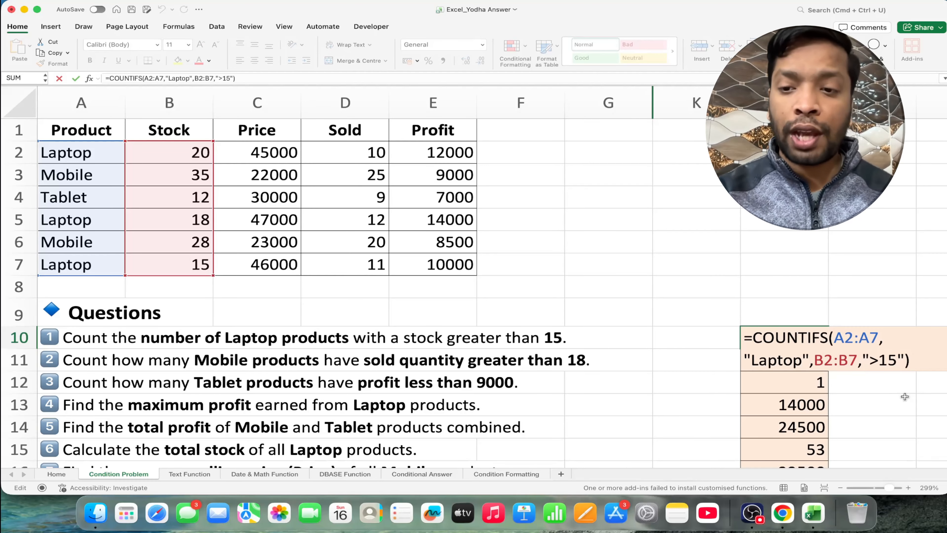
key(Return)
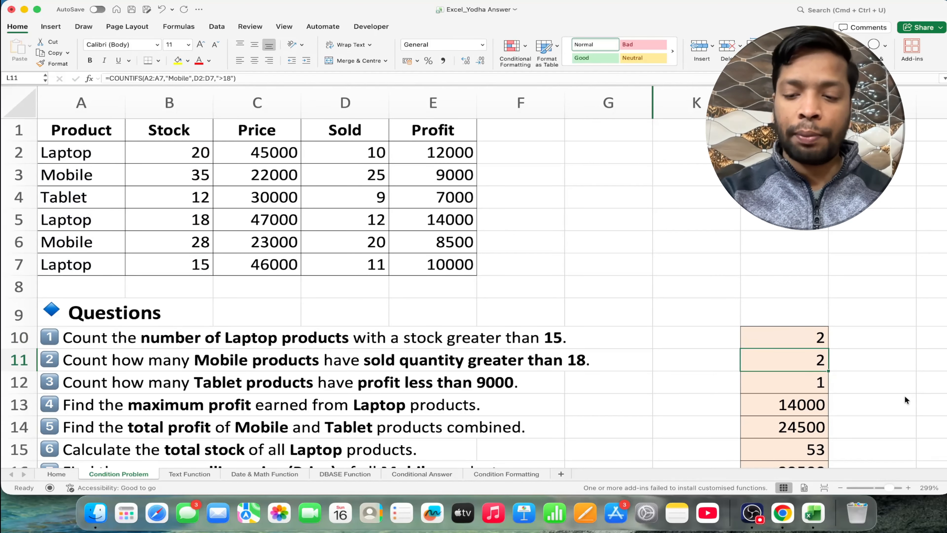
double_click(818, 367)
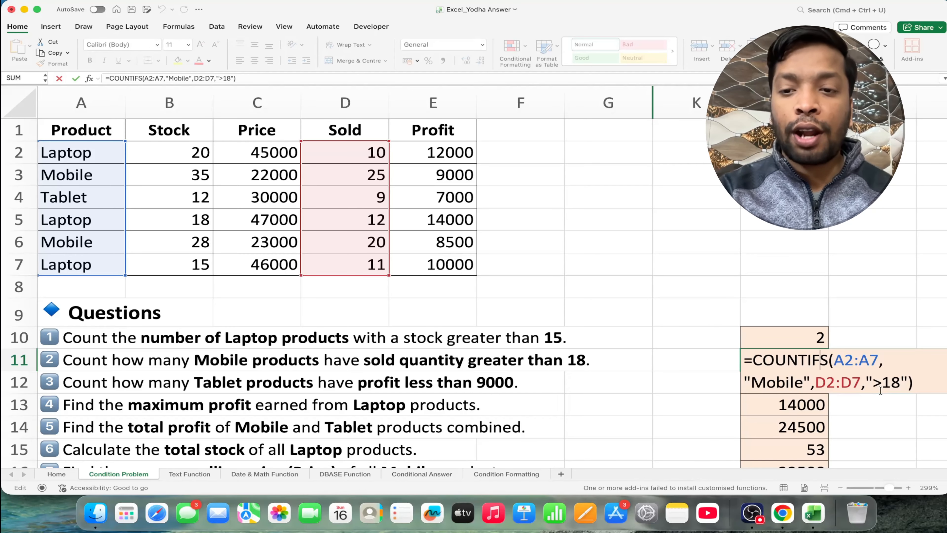
key(Return)
double_click(808, 387)
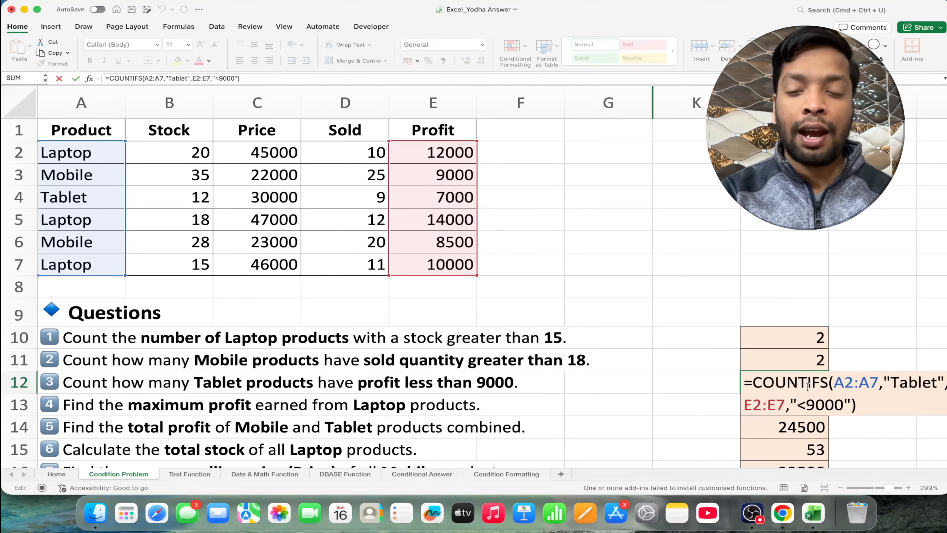
scroll(899, 322, down, 4)
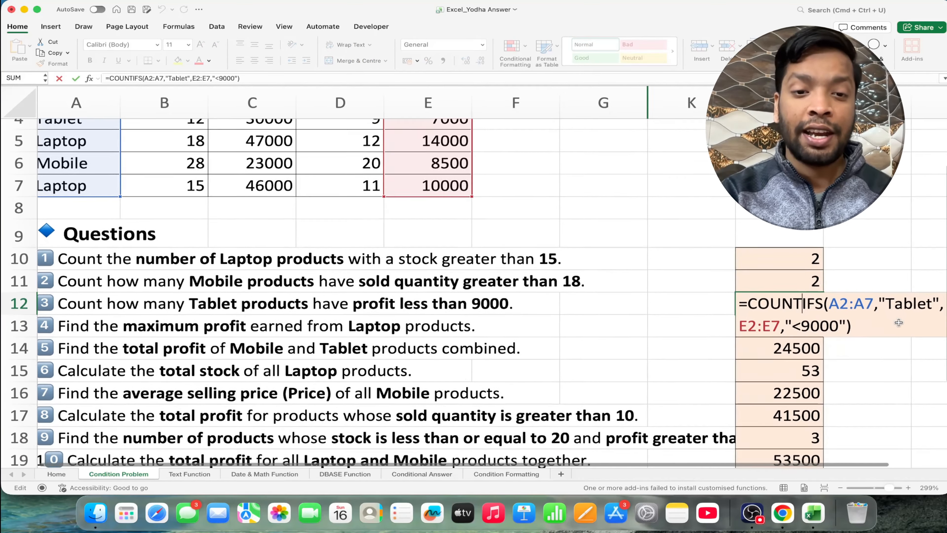
scroll(899, 323, down, 1)
key(Return)
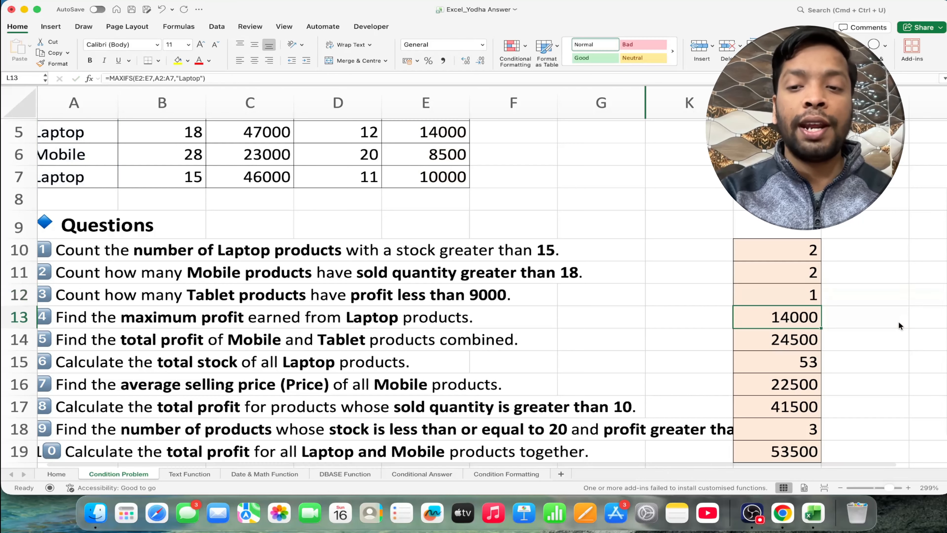
Examine the MAXIFS formula in L13 for Laptop profit and the SUMIFS formula in L14 for combined Mobile and Tablet profit
double_click(793, 314)
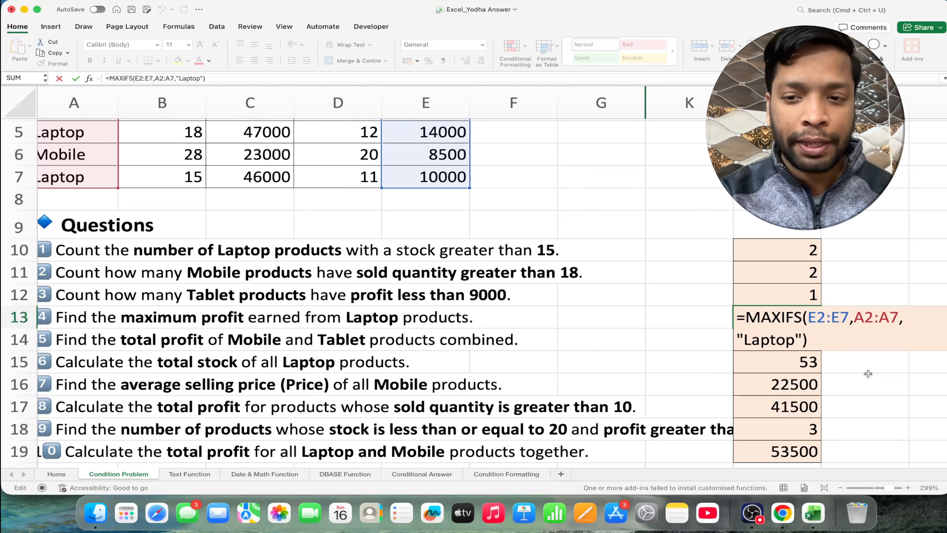
key(Return)
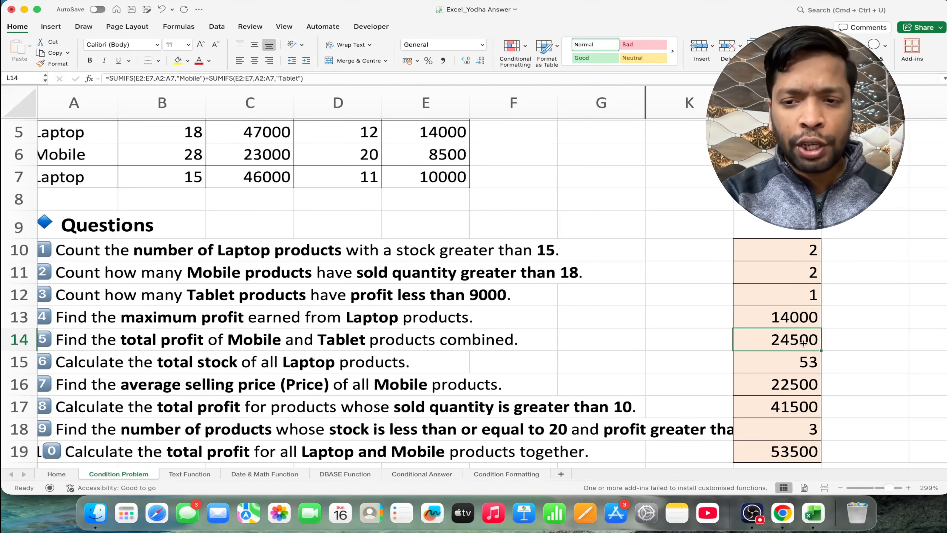
double_click(803, 343)
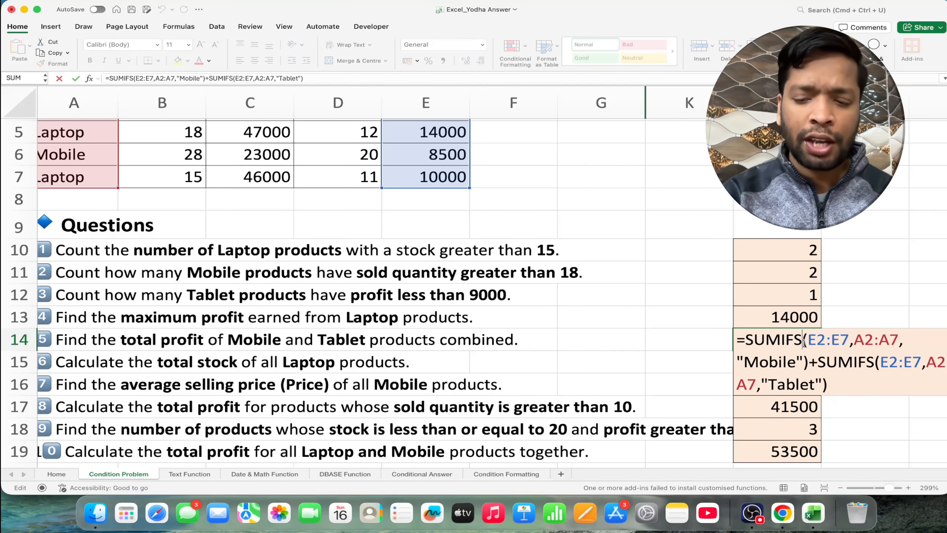
key(Return)
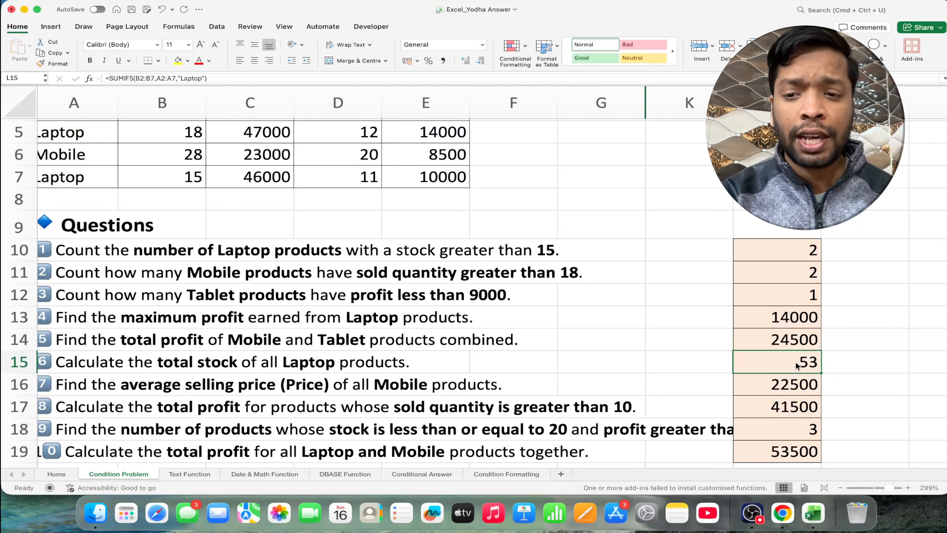
Check the SUMIFS formula in L15 for total Laptop stock and the AVERAGEIFS formula in L16 for the average Mobile price
double_click(795, 362)
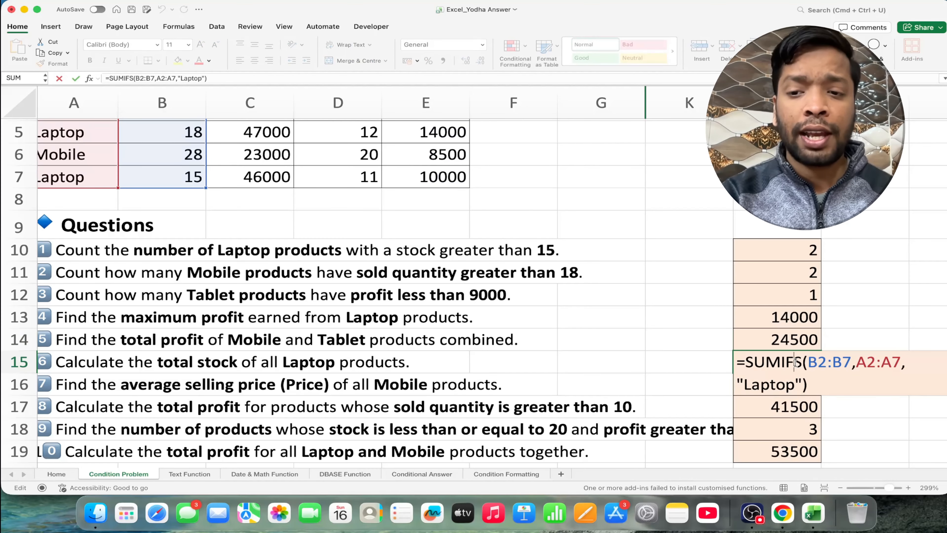
scroll(895, 292, down, 3)
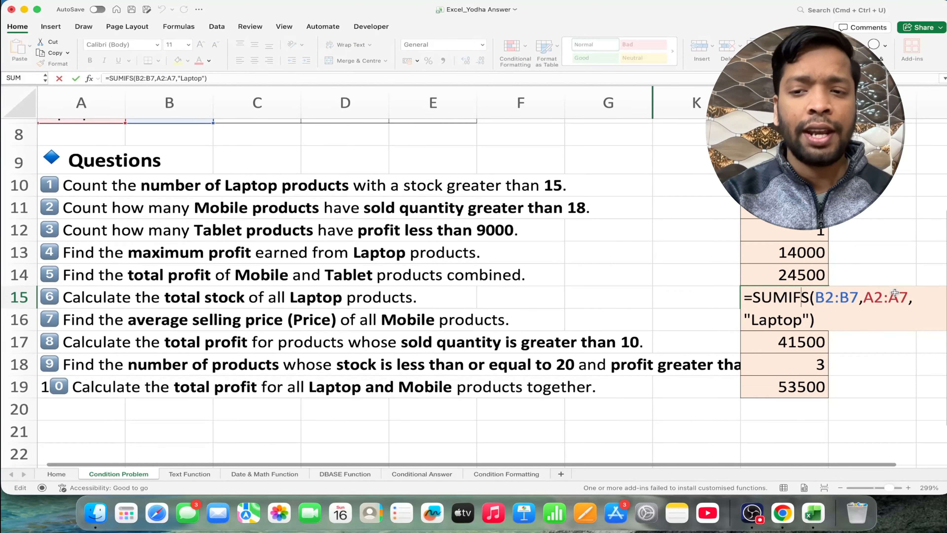
key(Return)
key(F2)
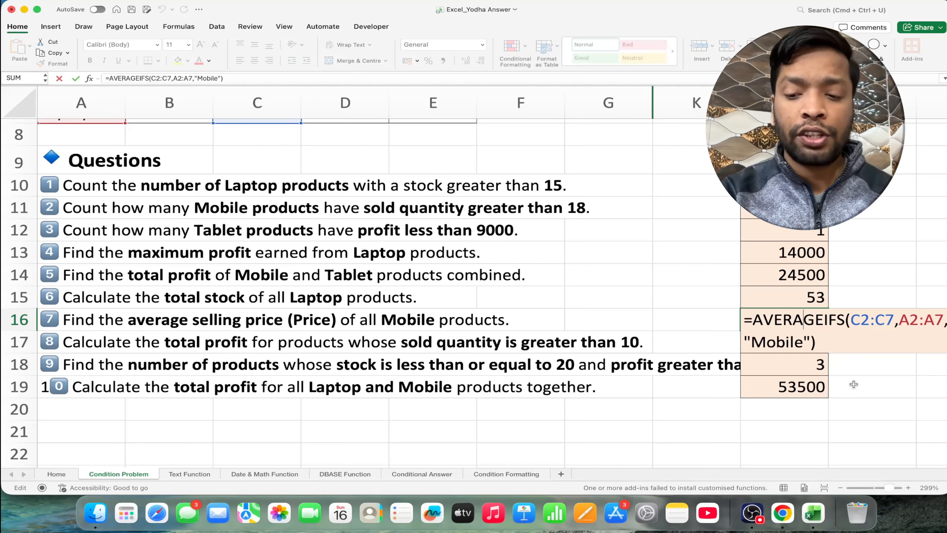
key(Return)
Review the formulas in L17 through L19 that answer the last three condition questions, leaving them as they are
double_click(806, 349)
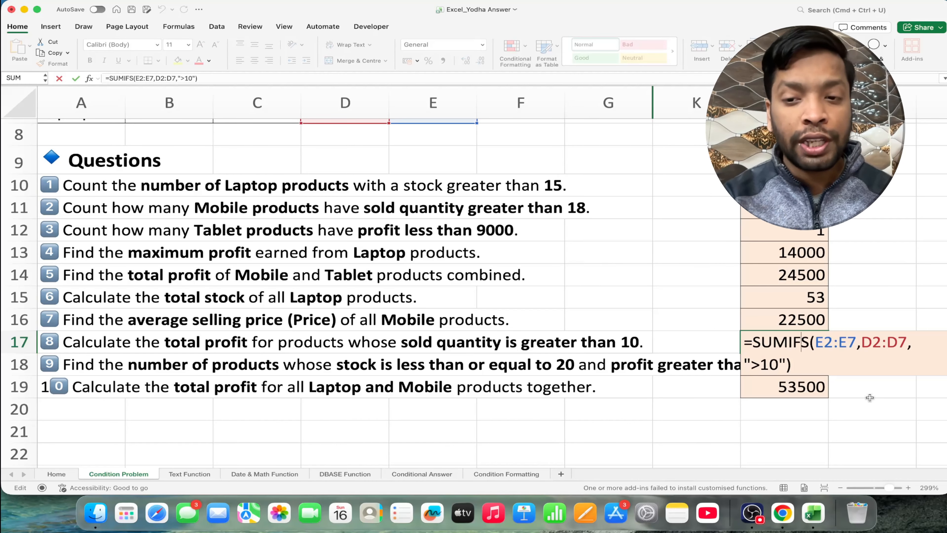
key(Return)
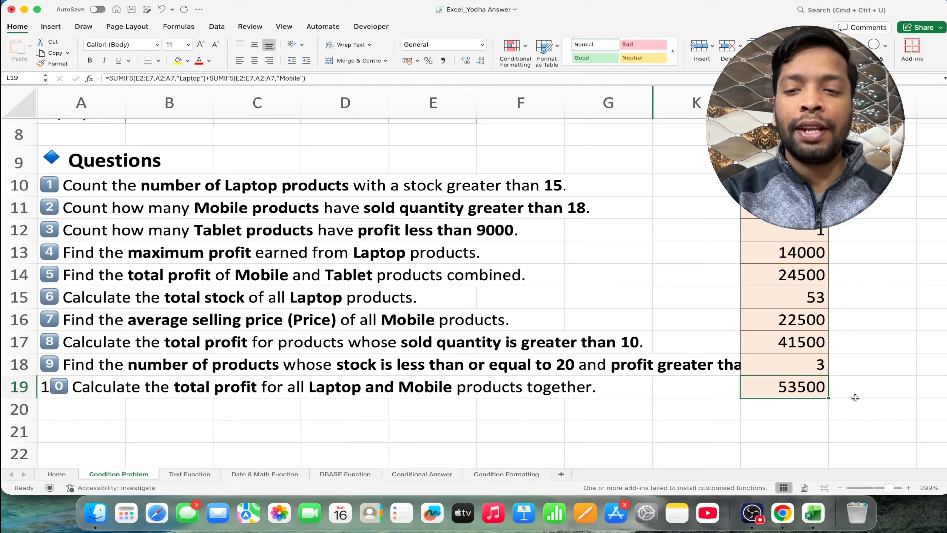
double_click(817, 366)
key(Return)
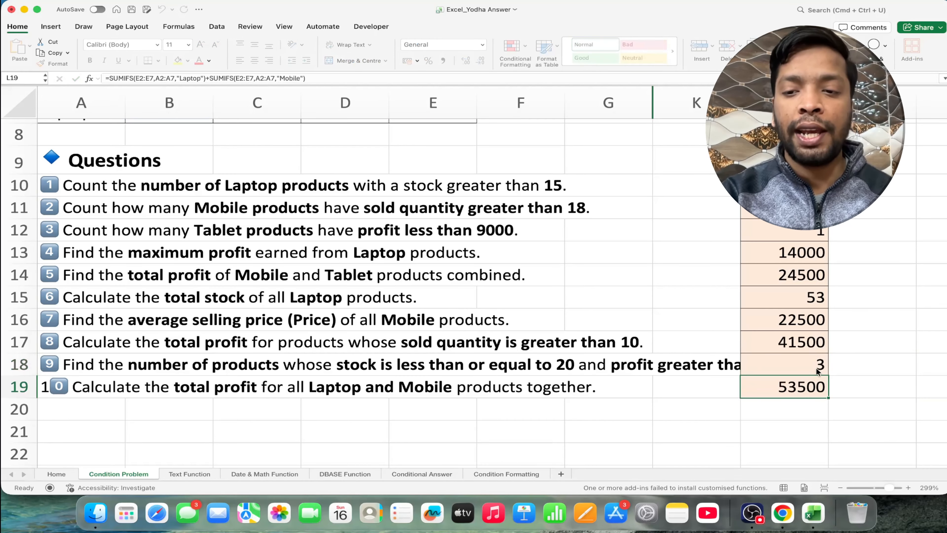
double_click(787, 389)
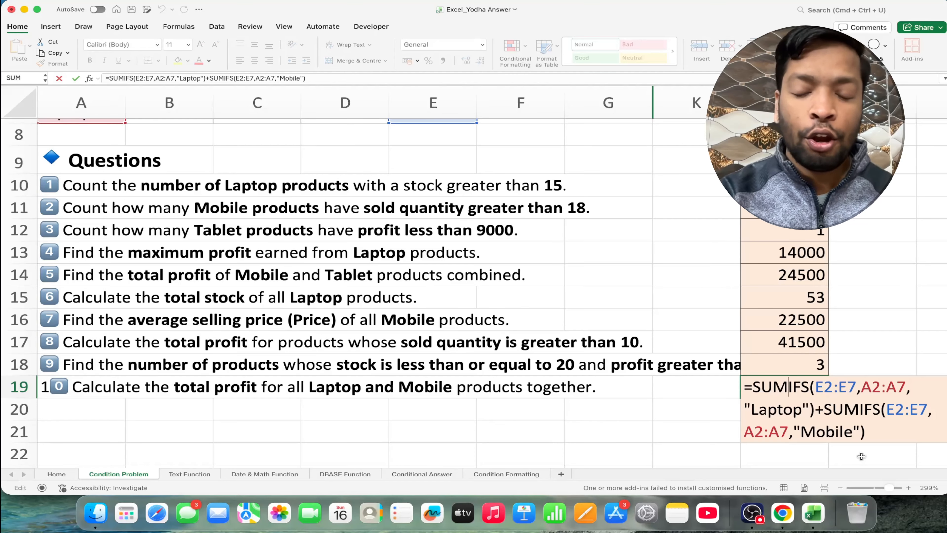
key(Return)
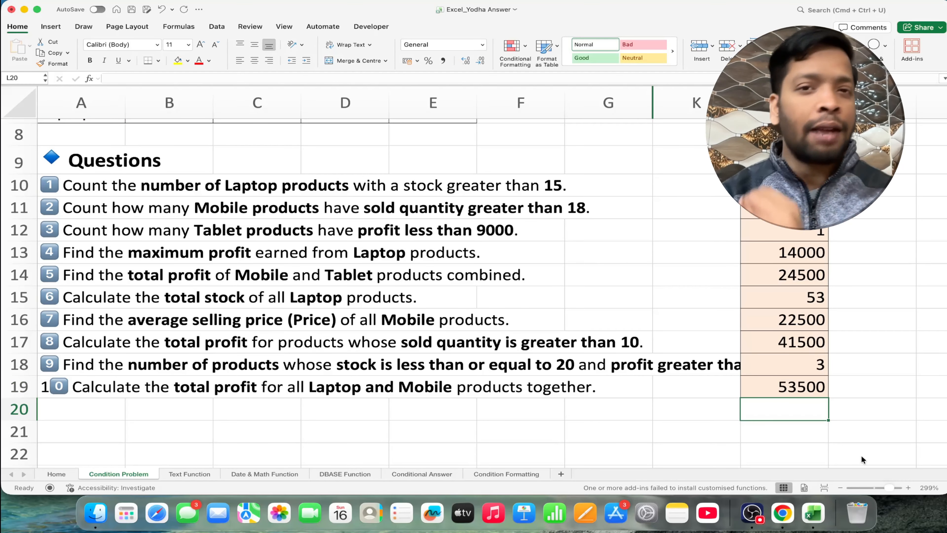